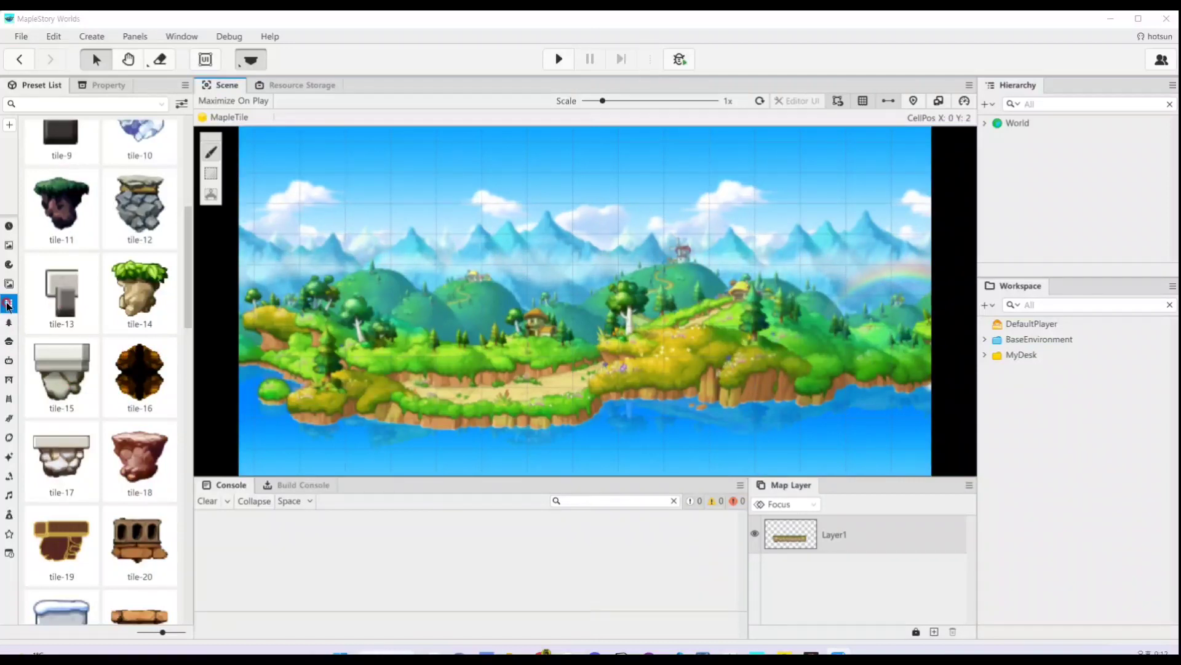
Paint a long horizontal grass-topped platform across the middle of the map with tile-14
mouse_move(7, 308)
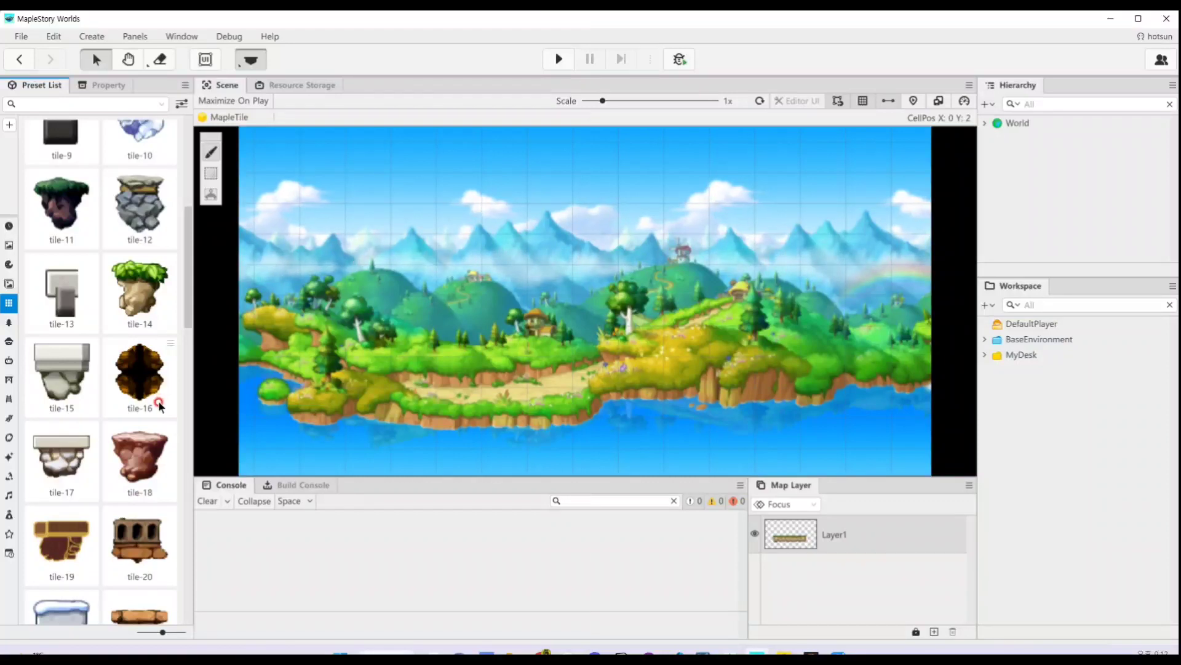
scroll(164, 391, down, 1)
click(142, 226)
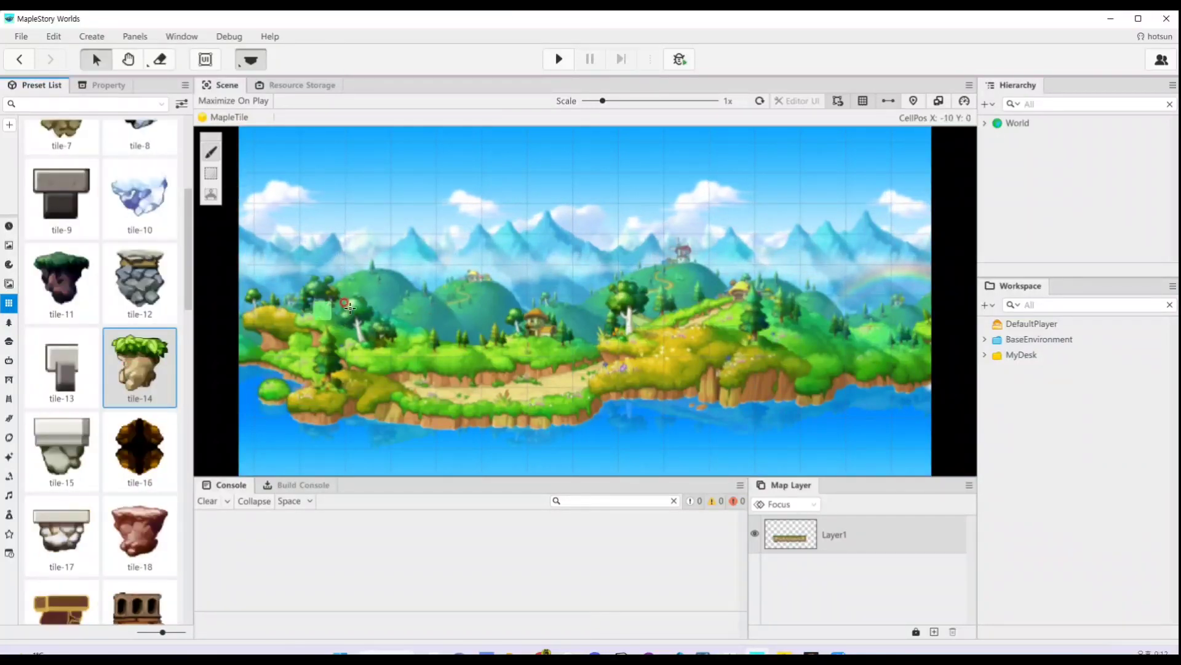
drag(335, 304, 769, 301)
drag(351, 318, 773, 316)
click(686, 311)
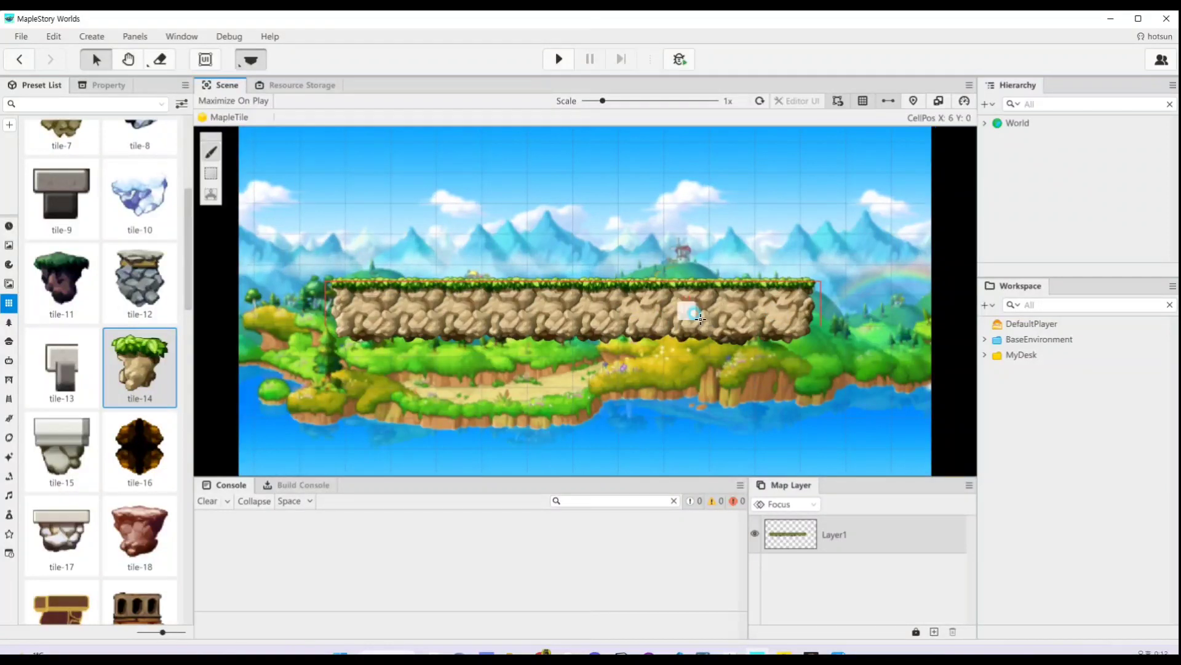
click(635, 319)
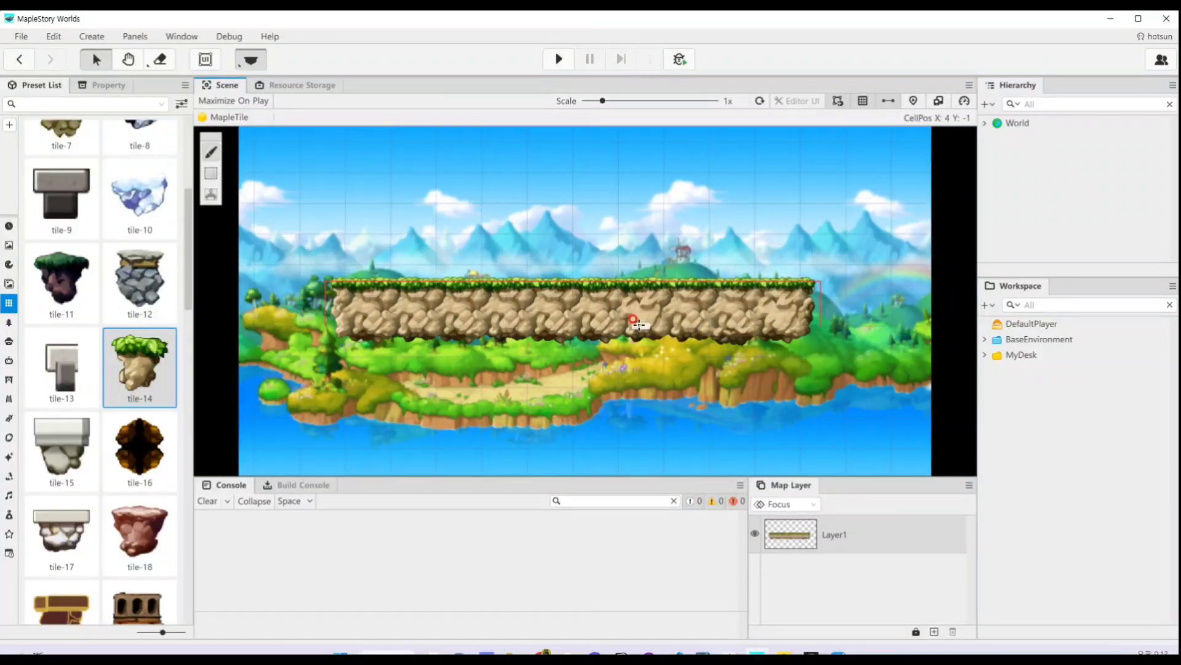
mouse_move(344, 298)
mouse_down()
mouse_move(403, 331)
mouse_move(778, 343)
mouse_move(788, 326)
mouse_move(339, 323)
mouse_move(480, 288)
mouse_move(624, 285)
mouse_up()
Erase the upper tiles of the platform and repaint a row of tile-14 along its top
right_click(746, 324)
right_click(686, 307)
right_click(795, 315)
click(157, 61)
click(573, 288)
click(345, 289)
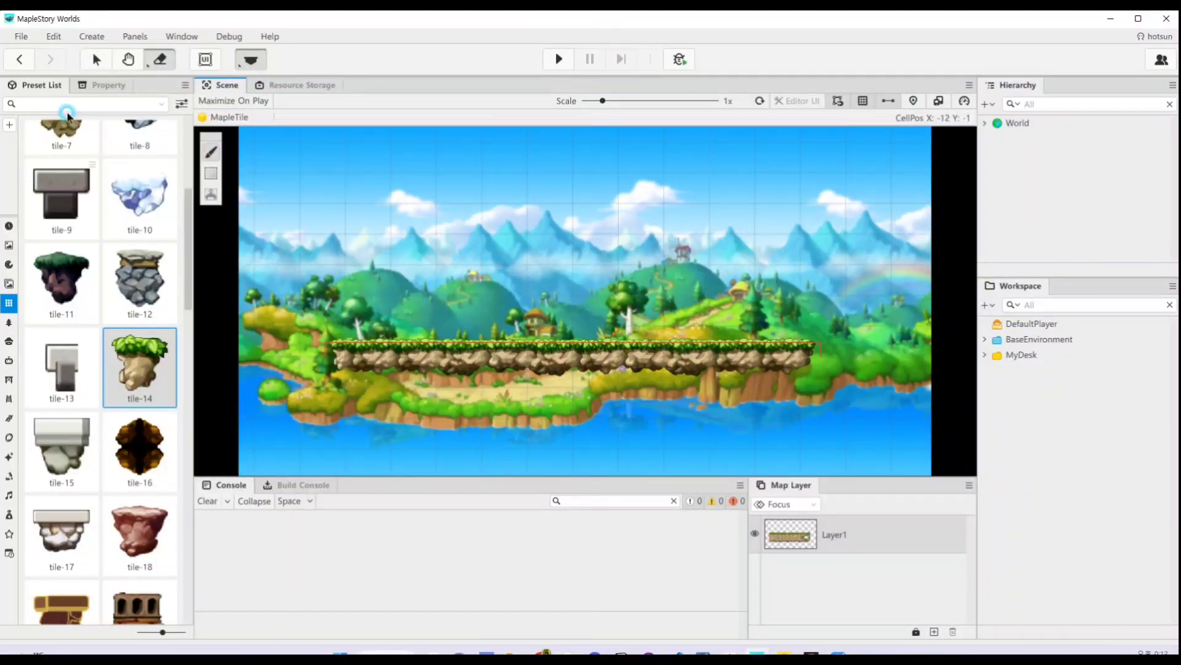
click(97, 60)
mouse_move(339, 325)
mouse_down()
mouse_move(677, 326)
mouse_move(794, 340)
mouse_move(345, 339)
mouse_move(680, 340)
mouse_up()
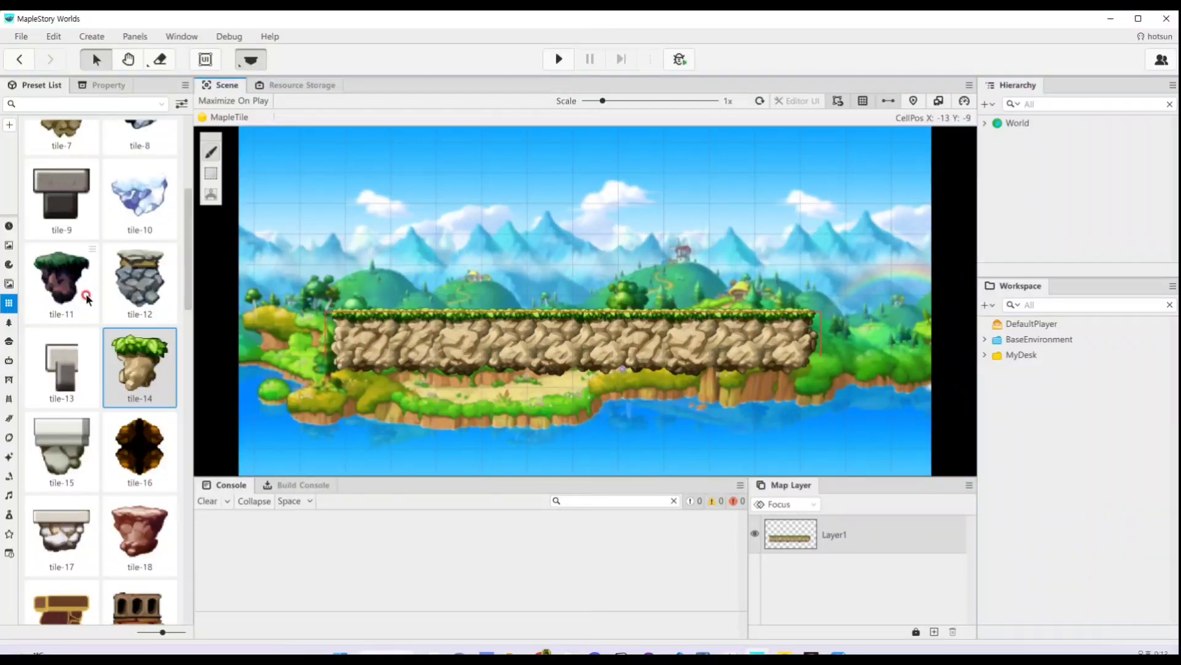
scroll(49, 384, down, 5)
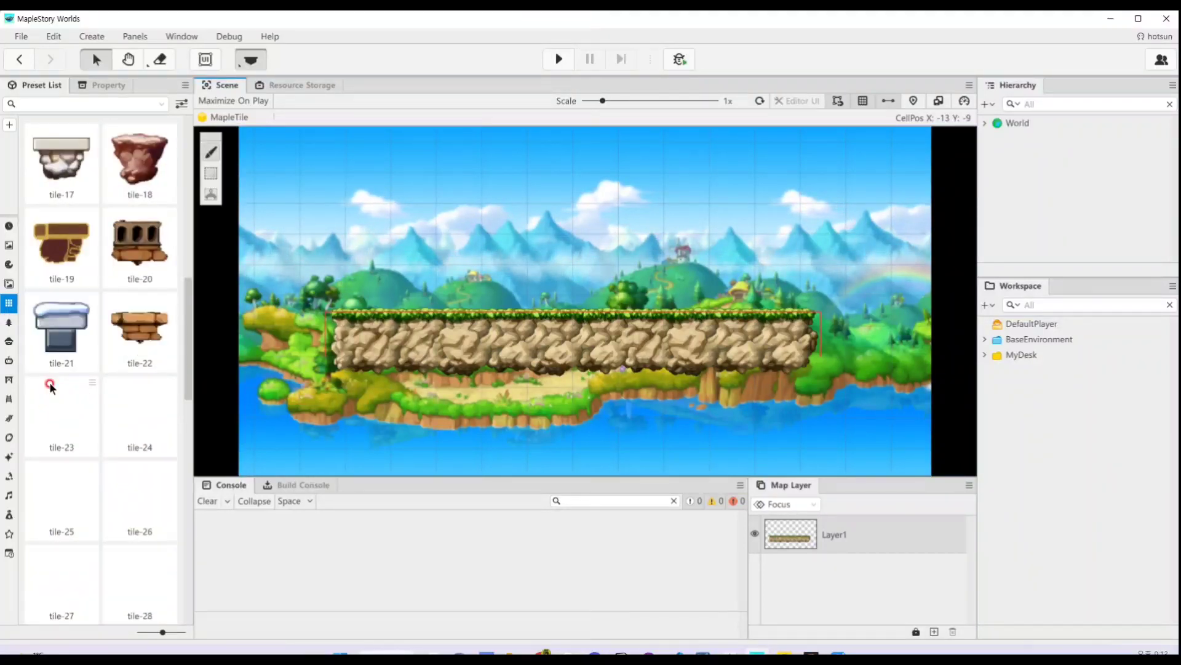
scroll(49, 384, up, 5)
mouse_move(9, 325)
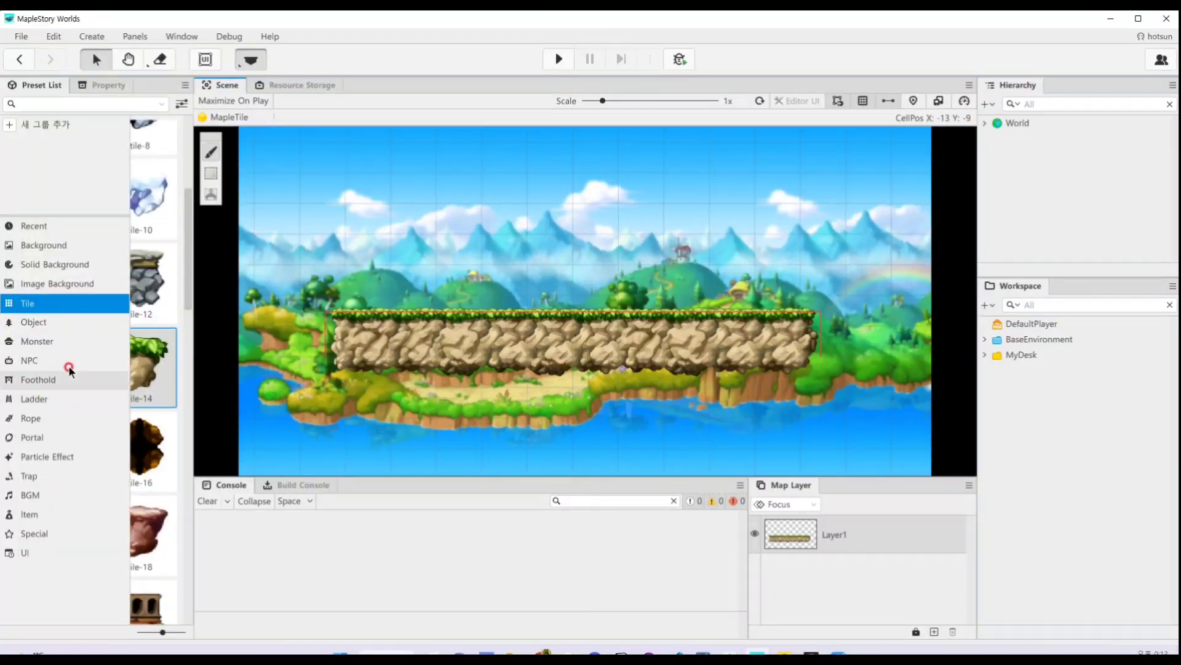
scroll(156, 299, down, 2)
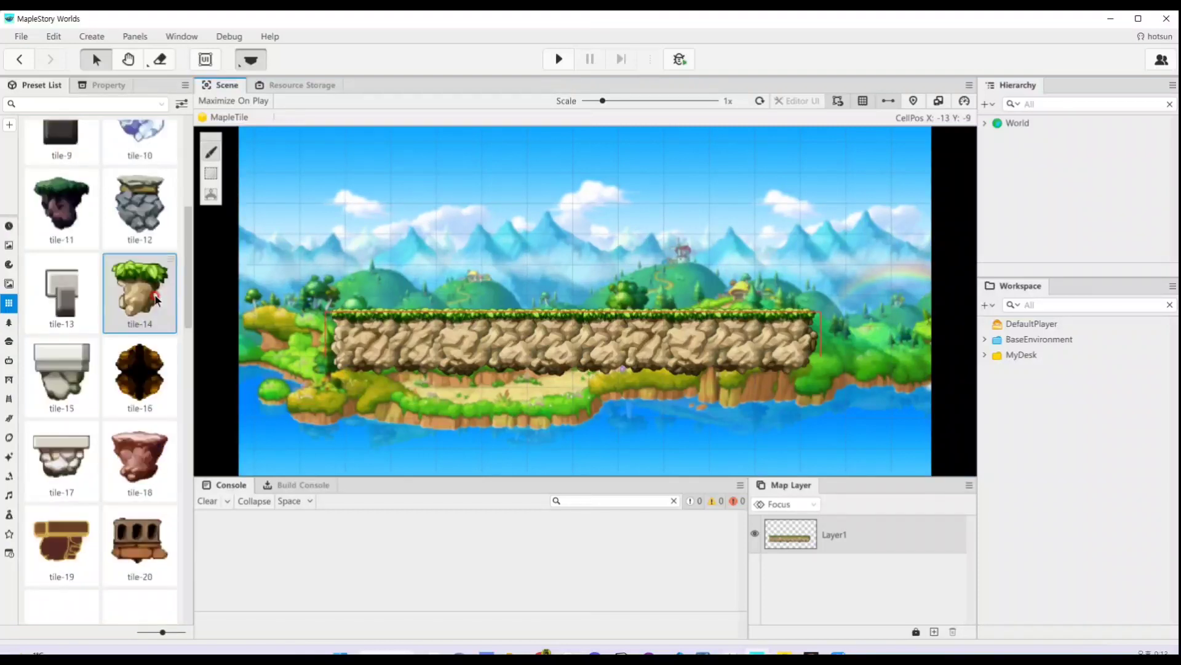
scroll(119, 141, up, 4)
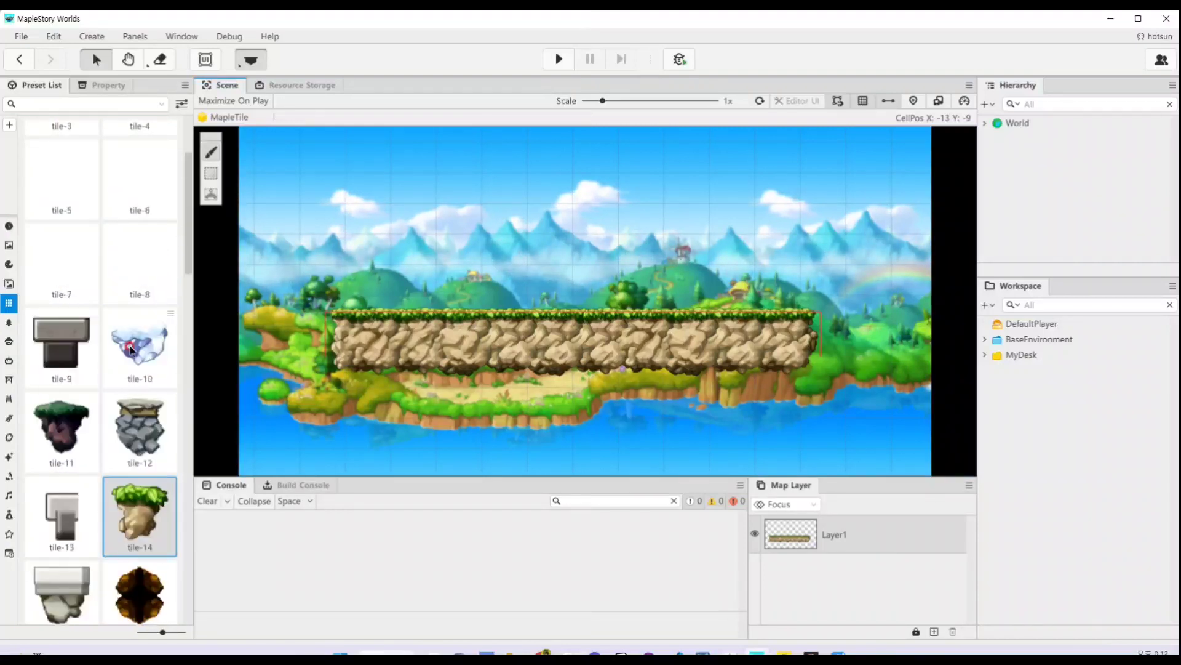
Play-test the world by moving the character left and right and jumping on the platform
click(559, 59)
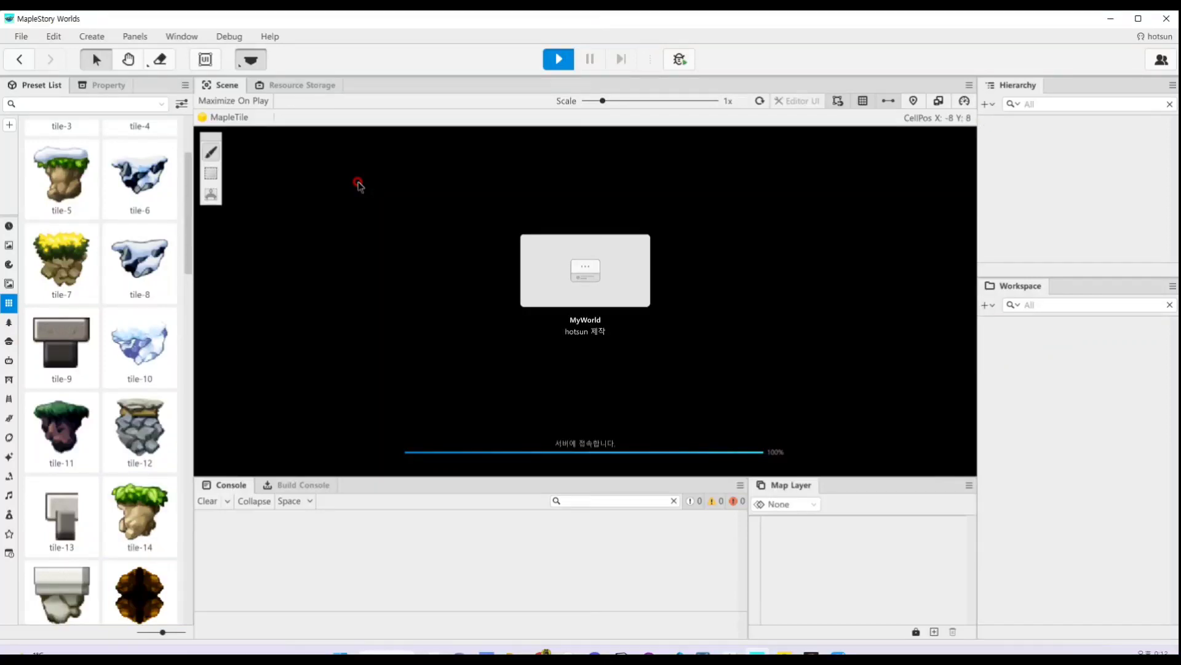
key(Left)
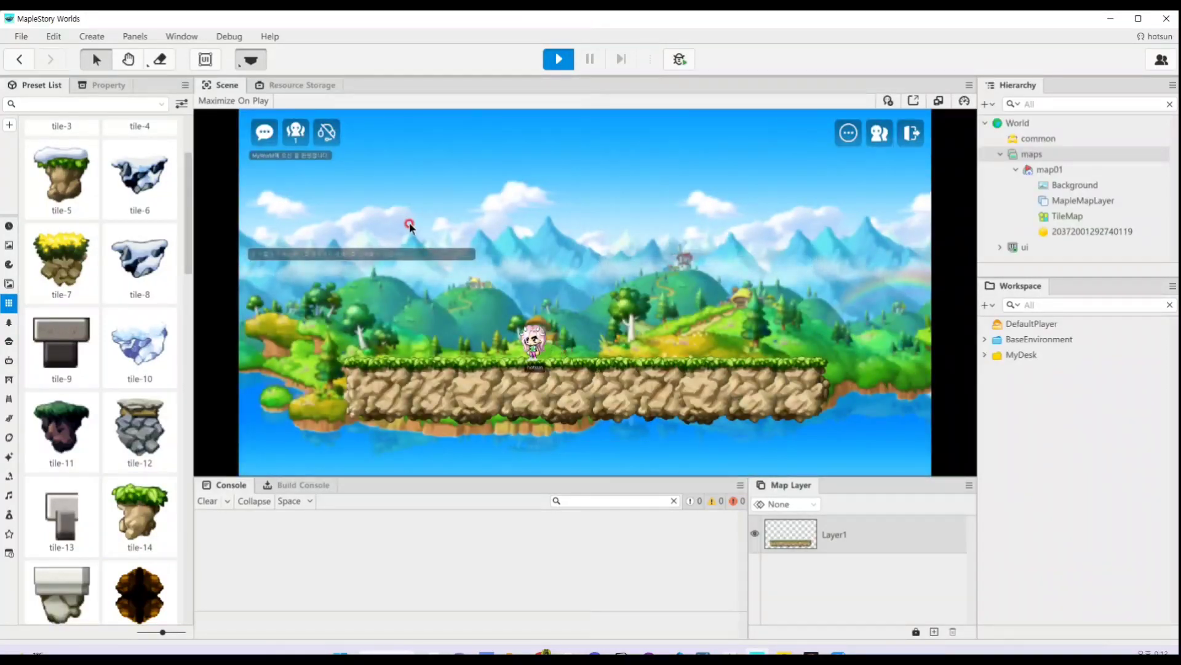
key(Right)
key(Left)
key(Left)
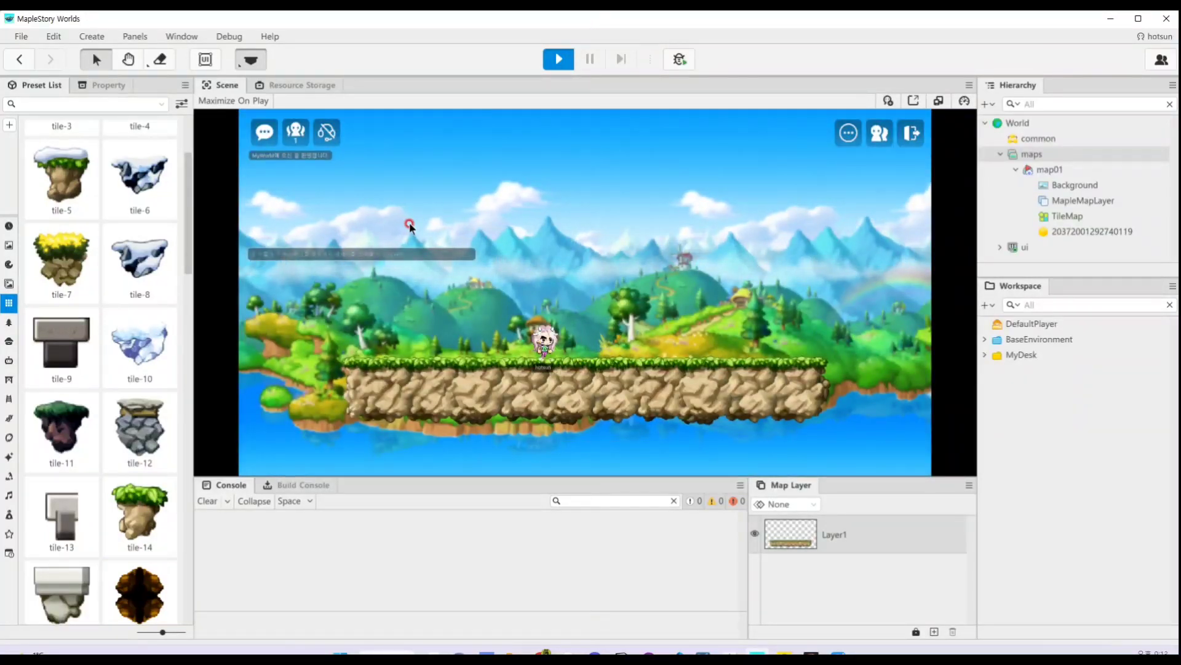
key(Right)
key(Left)
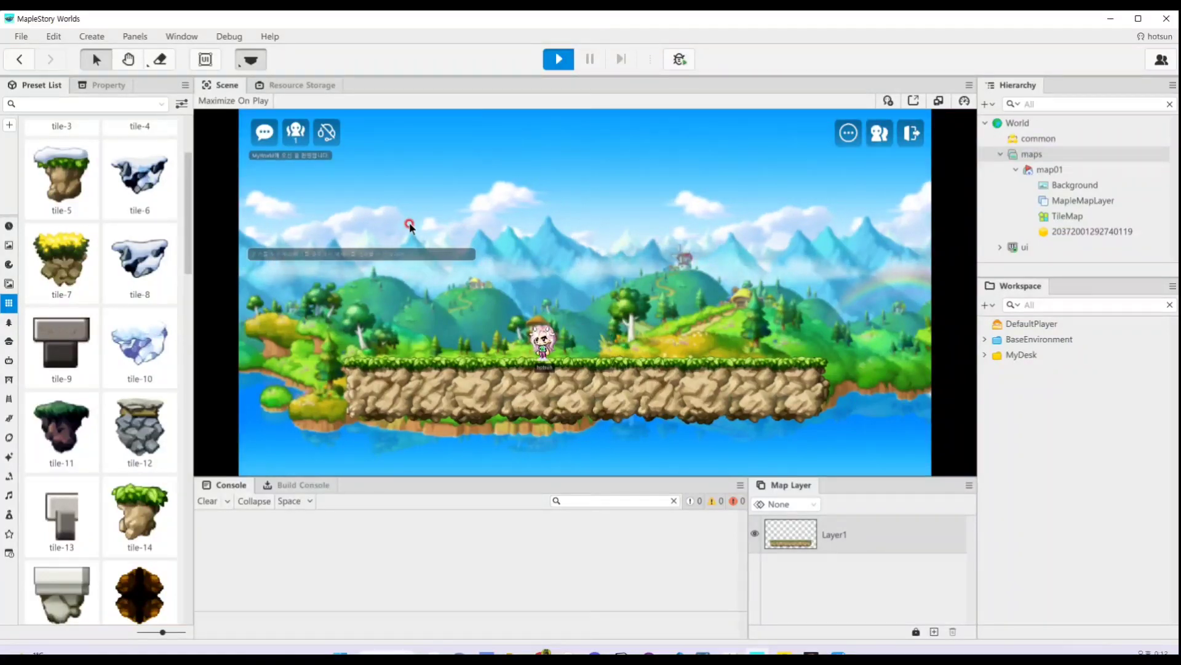
key(space)
key(Right)
key(space)
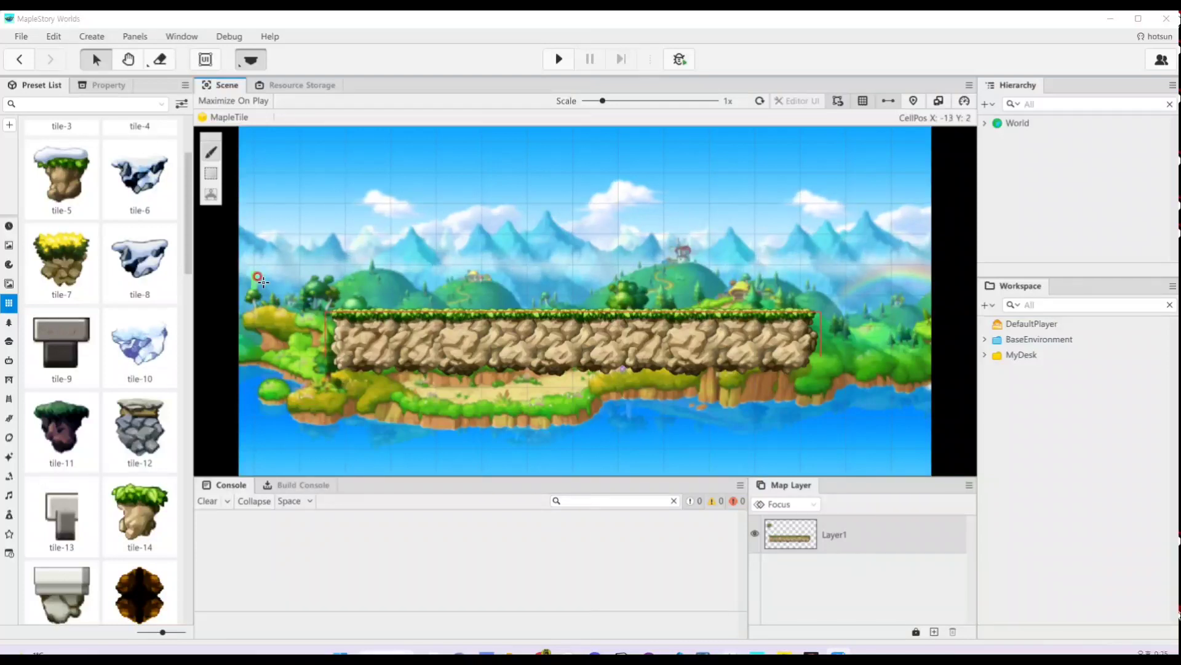
Save the world and open its publish settings
click(22, 36)
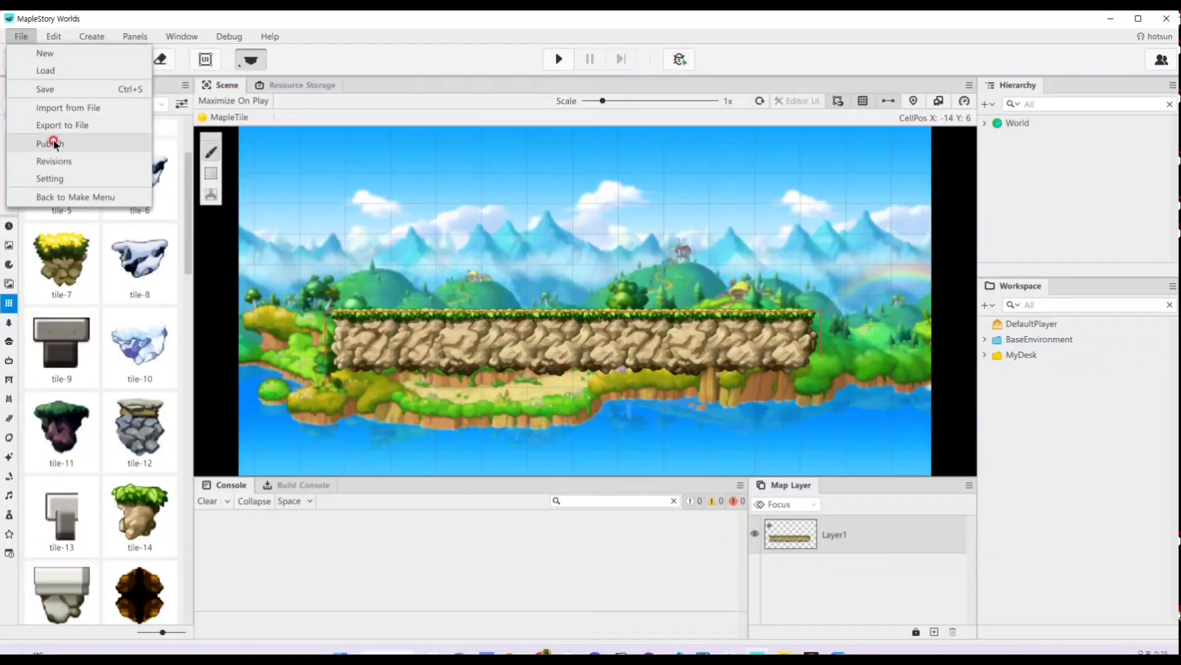
click(53, 139)
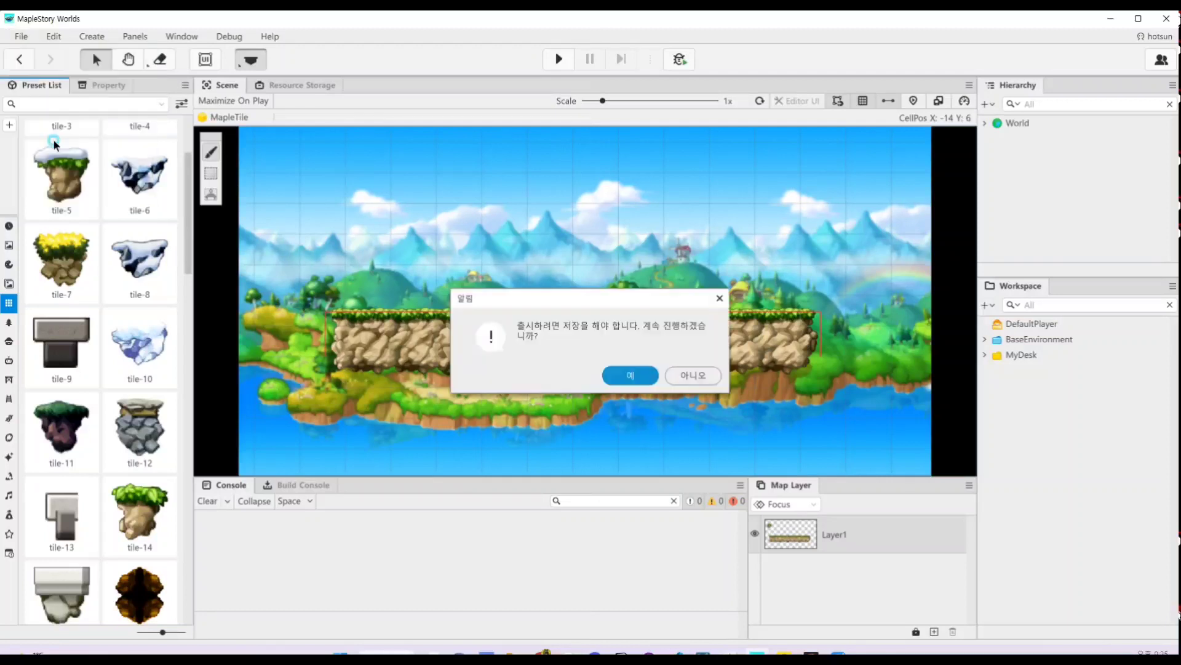
click(630, 373)
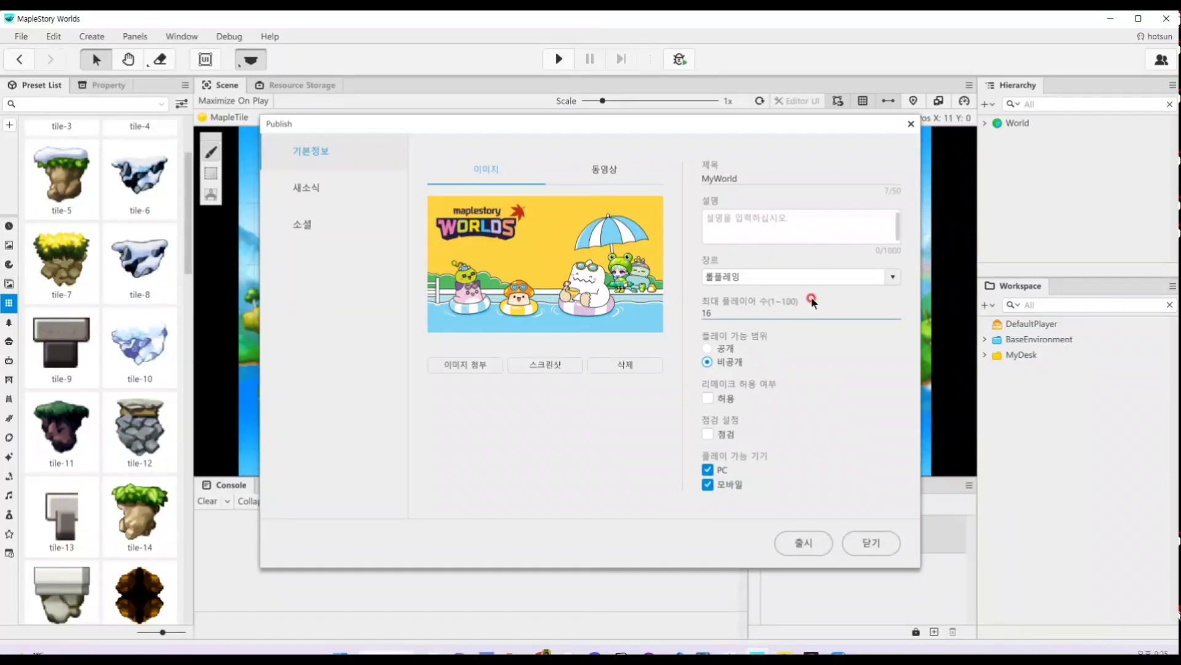
Enter "Short Description" as the world's description
click(752, 229)
text(Sh)
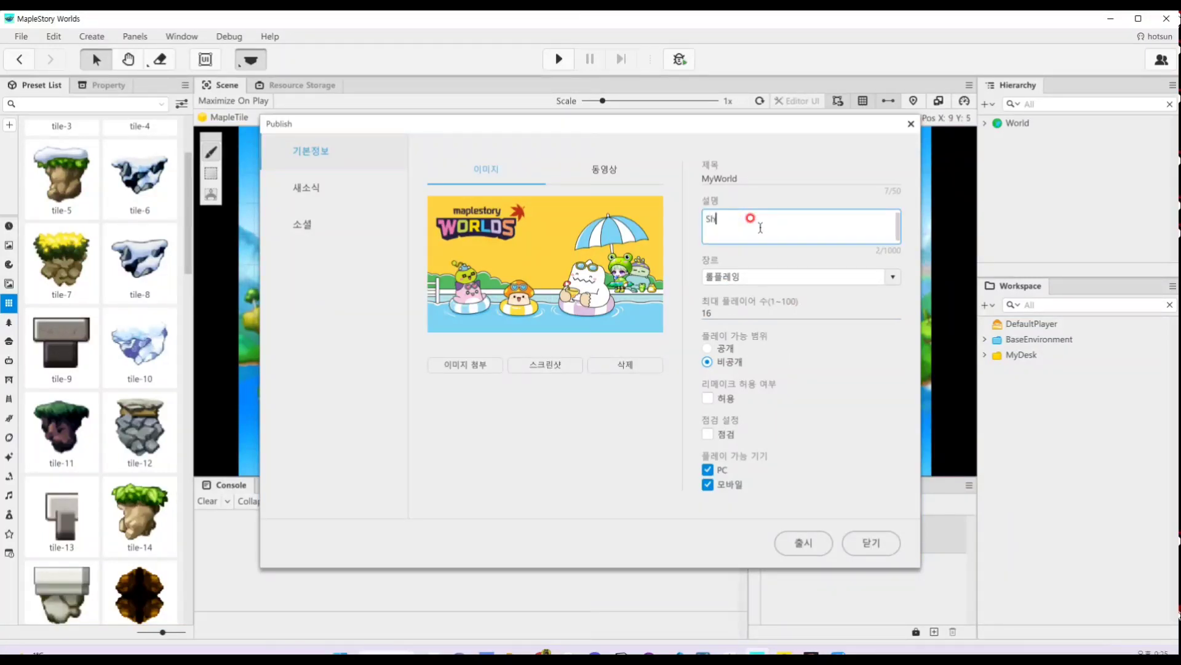
text(ort Description)
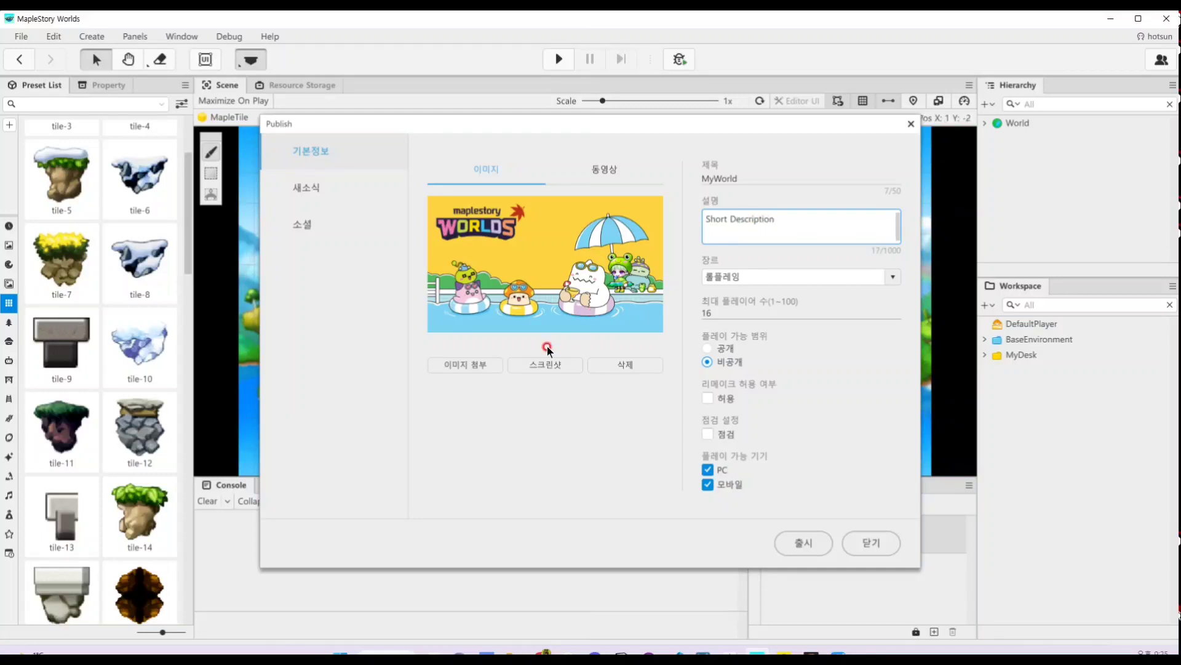
Add a screenshot of the current map to the world's publish images
click(463, 365)
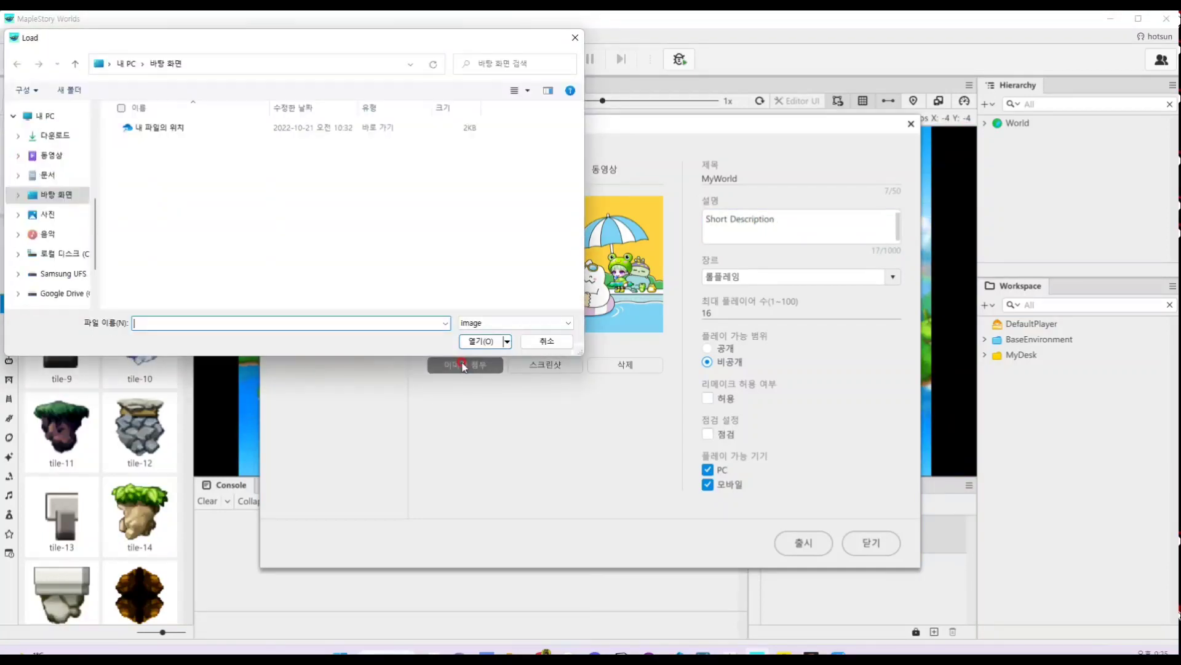
click(543, 342)
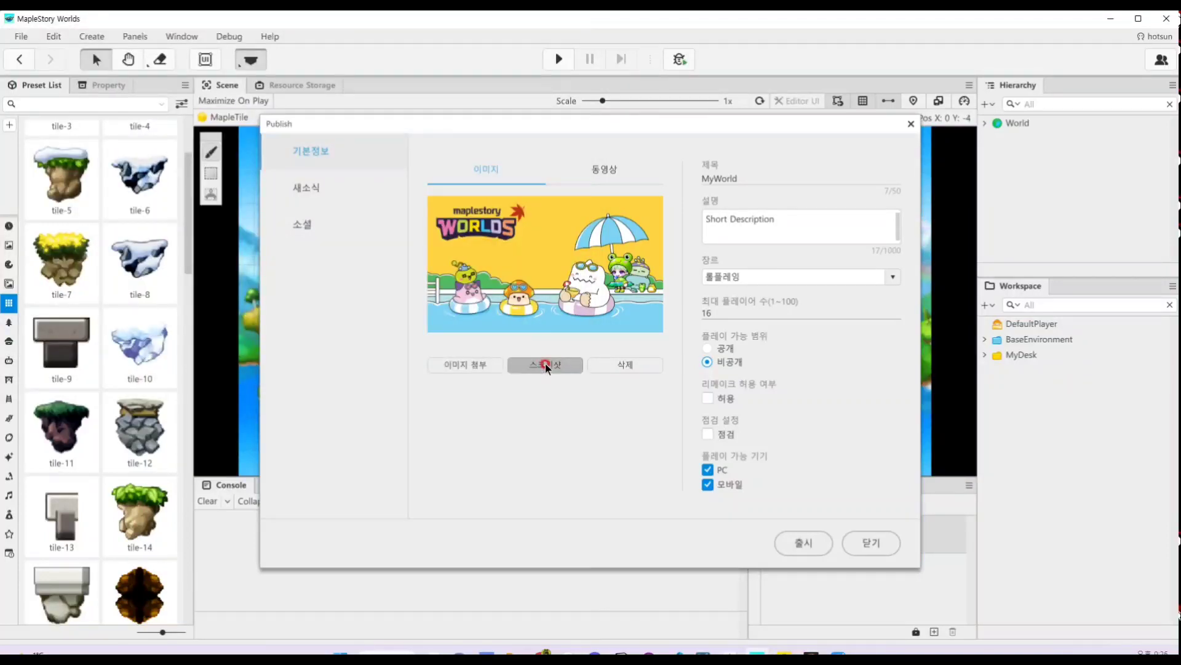
click(546, 365)
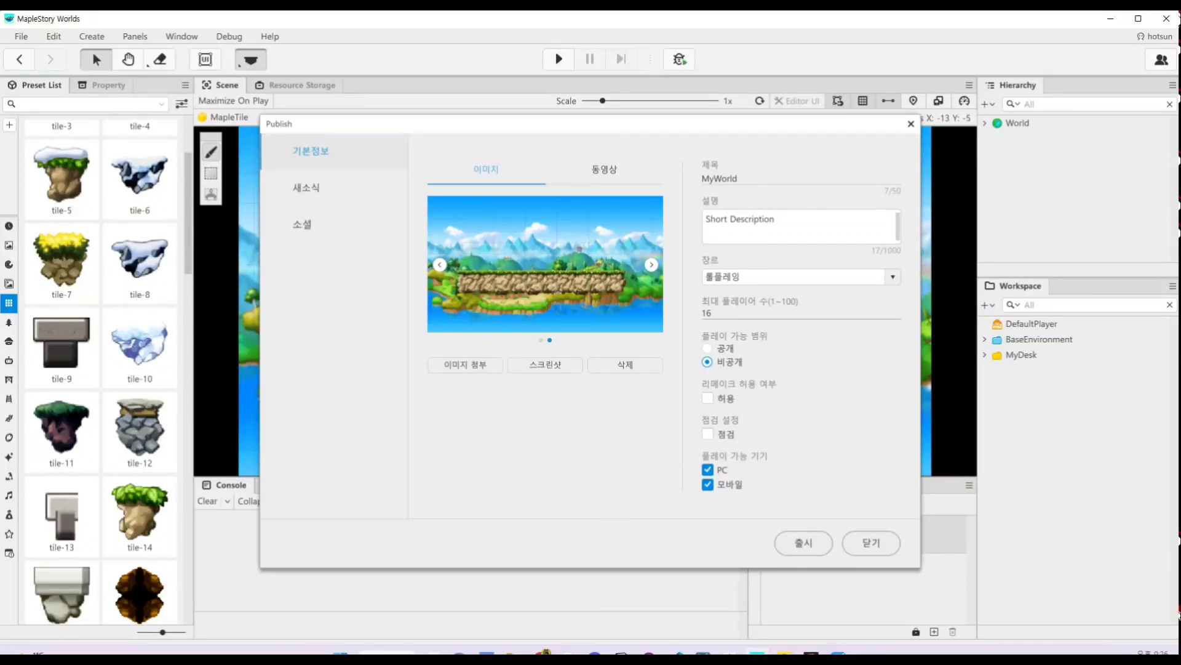
Set the maximum number of players to 10
click(757, 307)
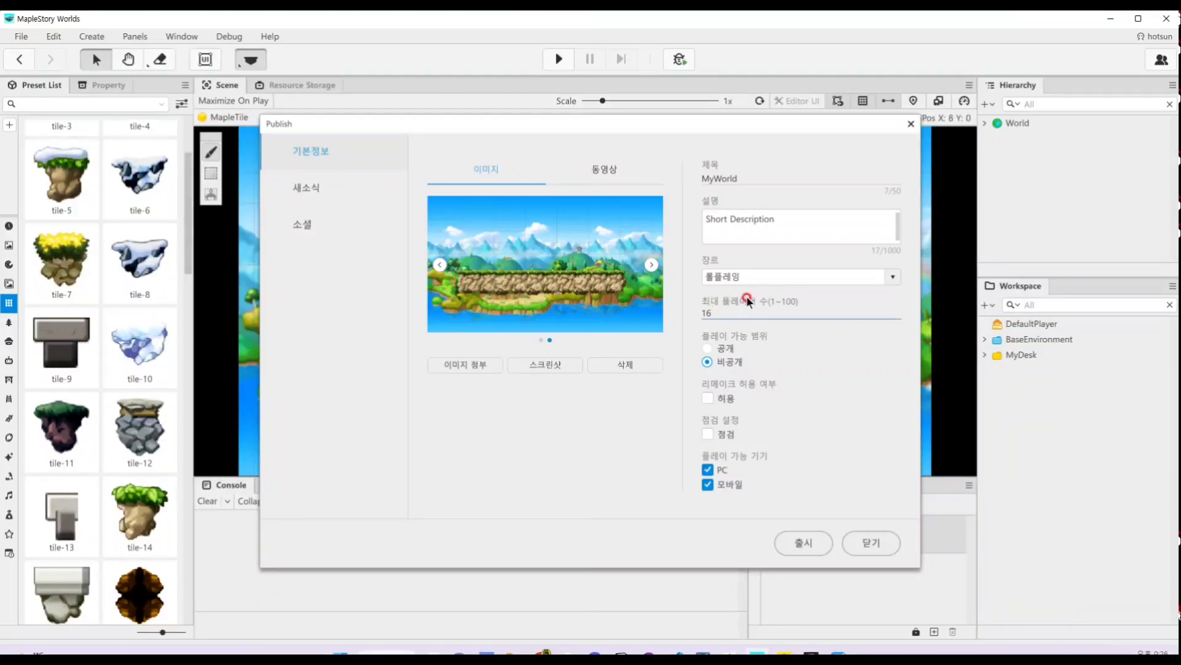
double_click(757, 308)
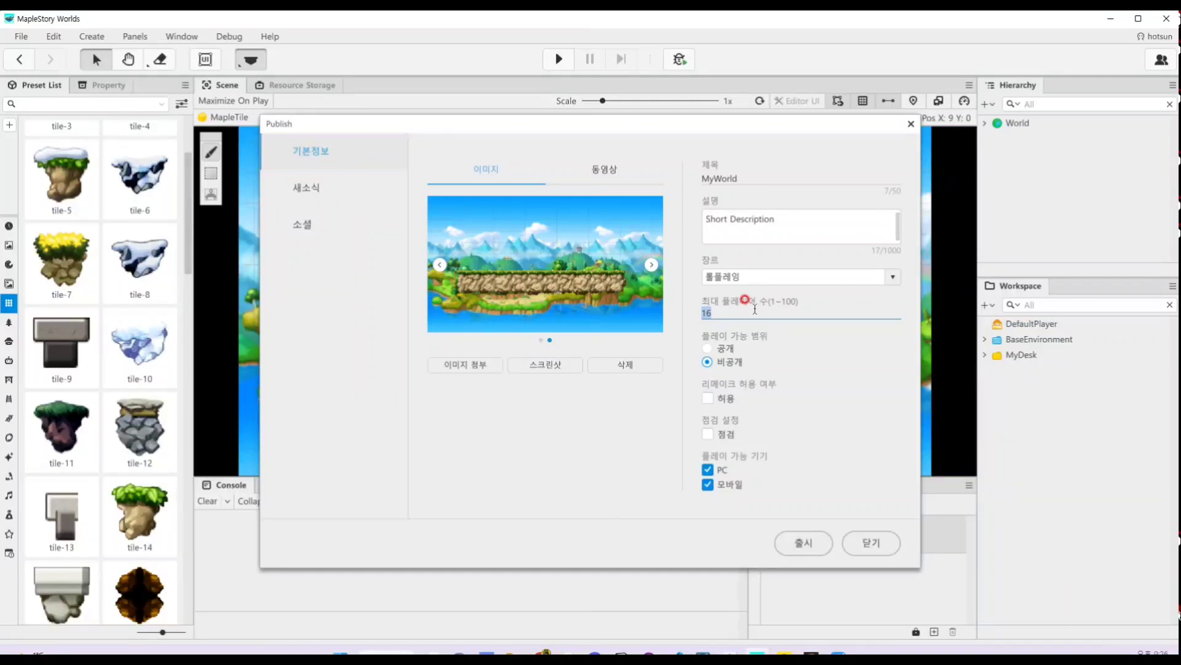
text(10)
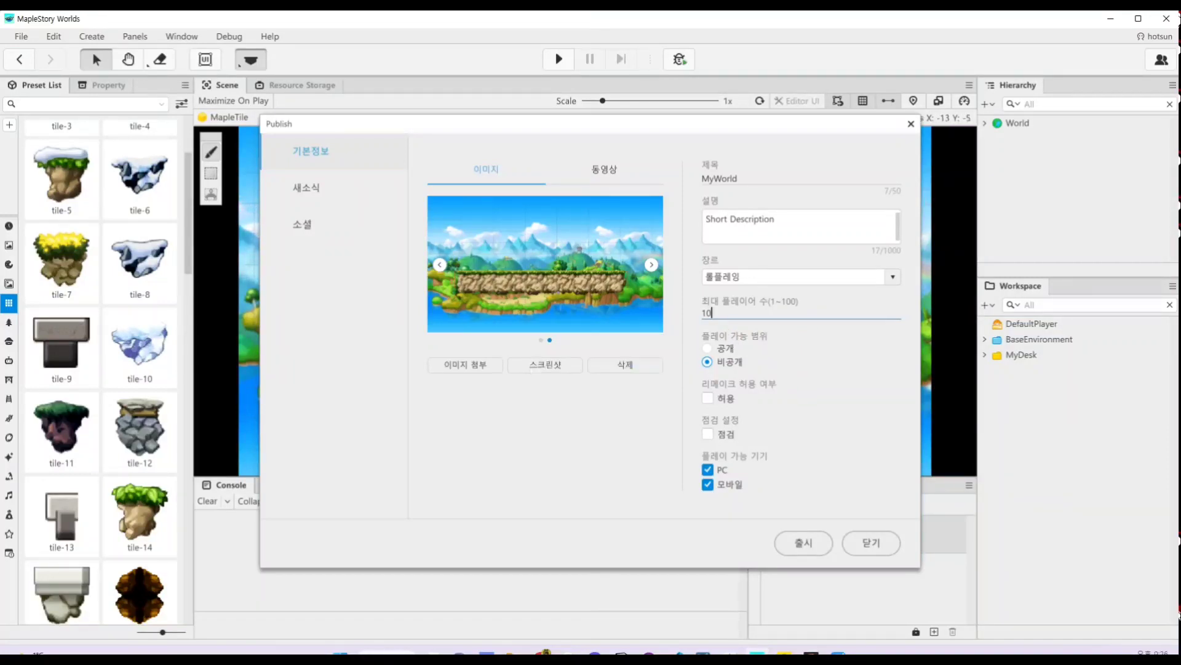
Try the public (공개) play range, return it to private (비공개), and leave remakes disallowed
mouse_move(735, 365)
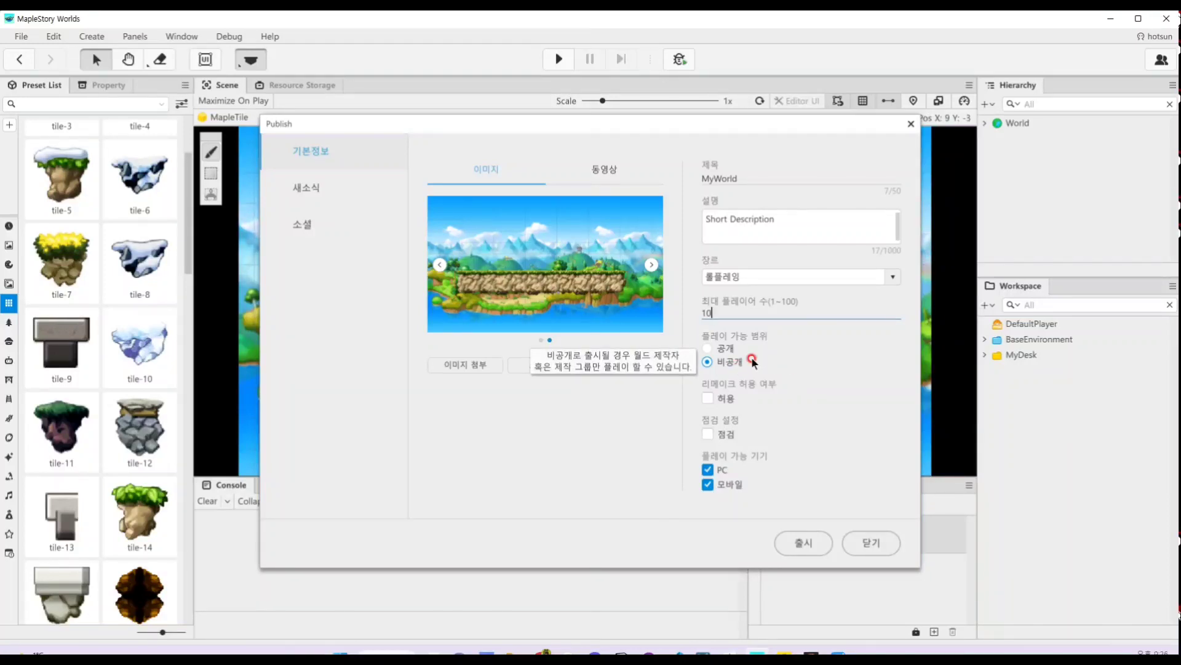
click(732, 349)
click(736, 362)
click(736, 362)
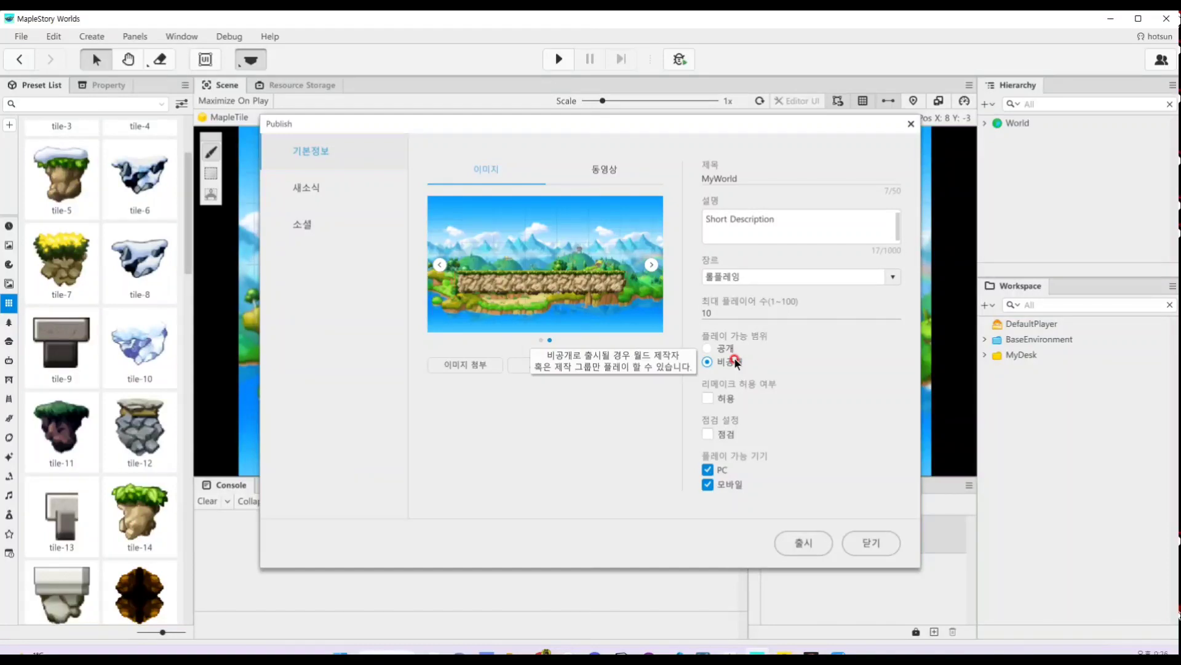
click(714, 397)
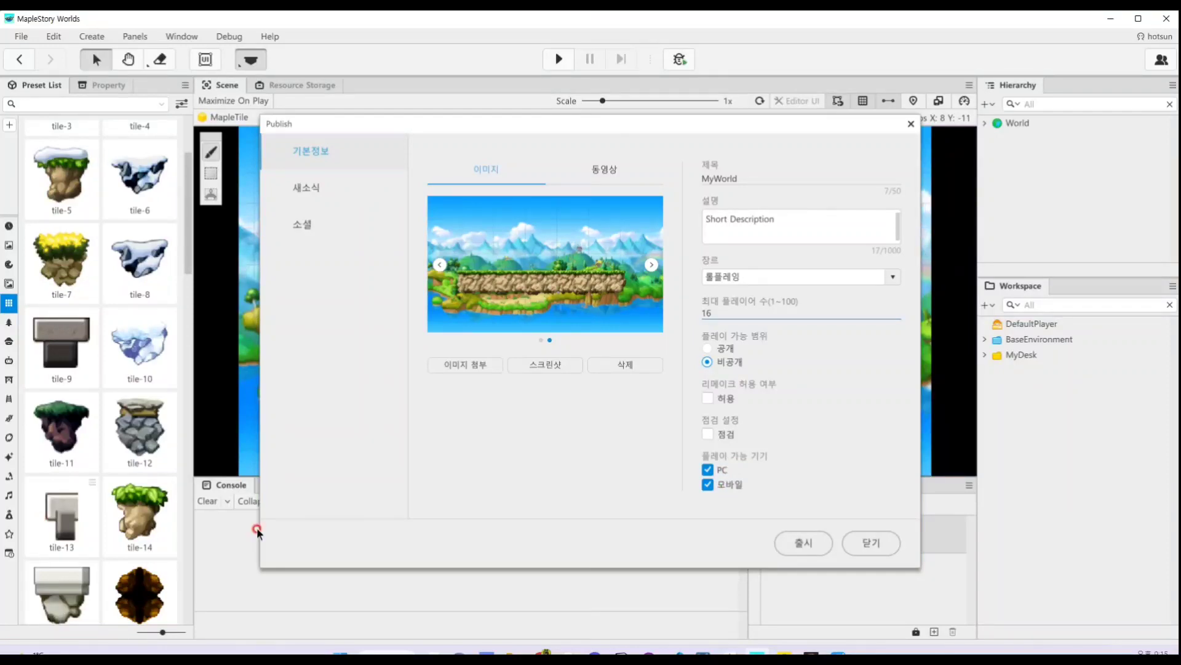
Toggle the PC and mobile (모바일) play-device options, keeping both enabled
click(722, 470)
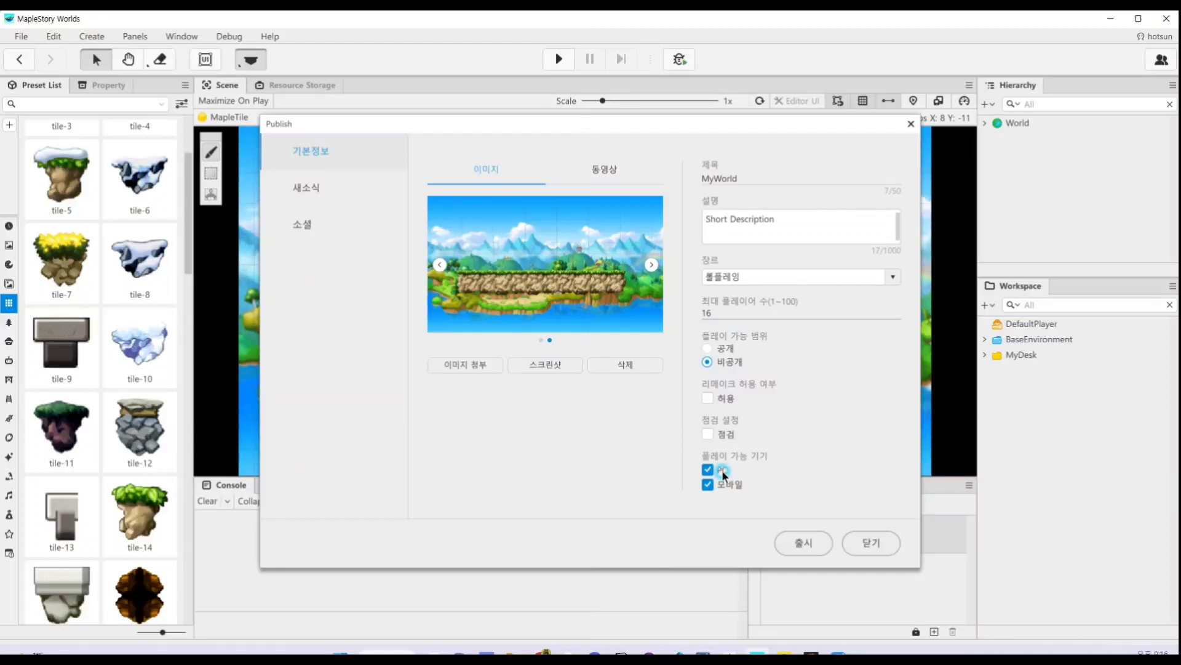
click(725, 491)
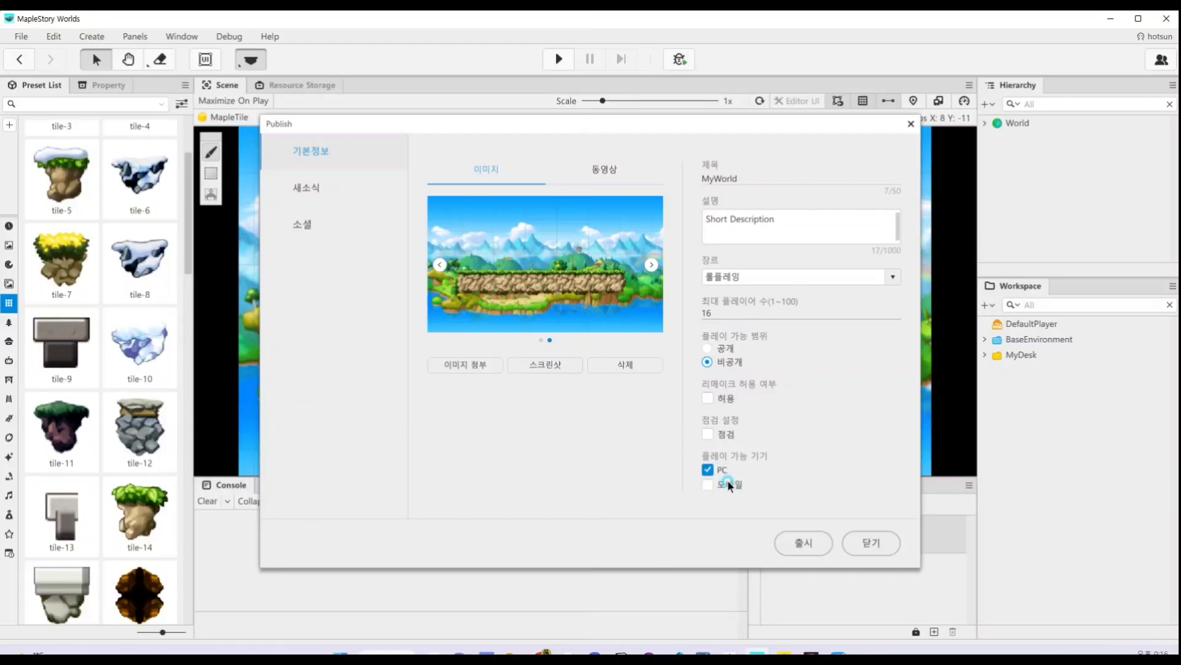
click(729, 485)
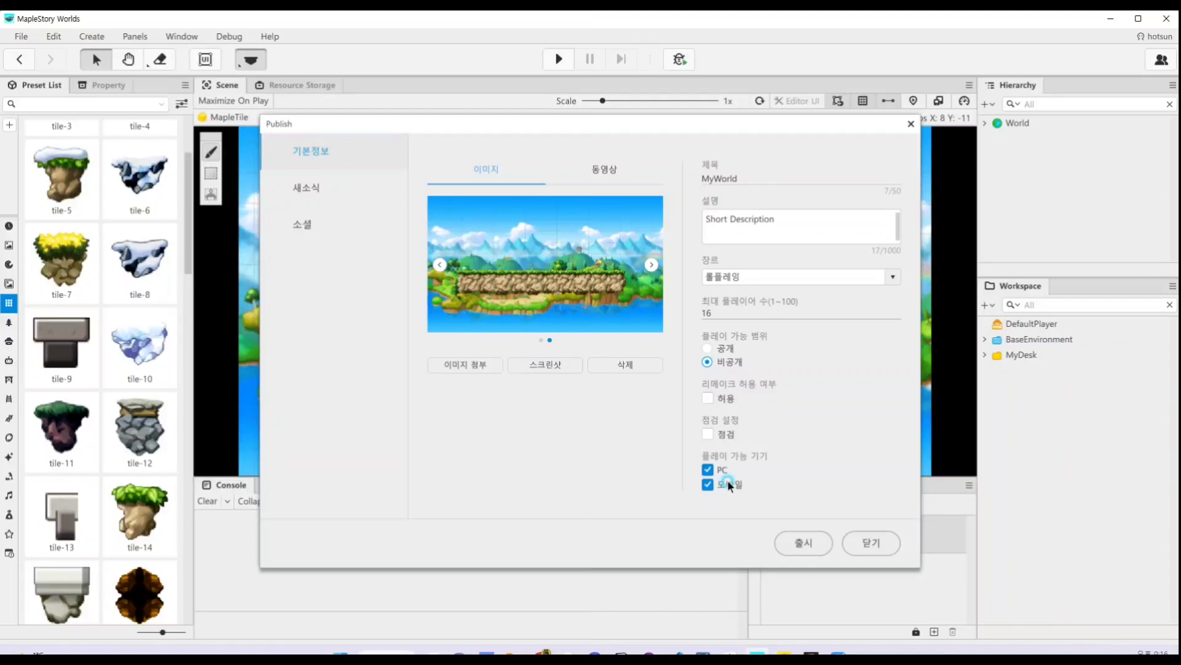
click(500, 369)
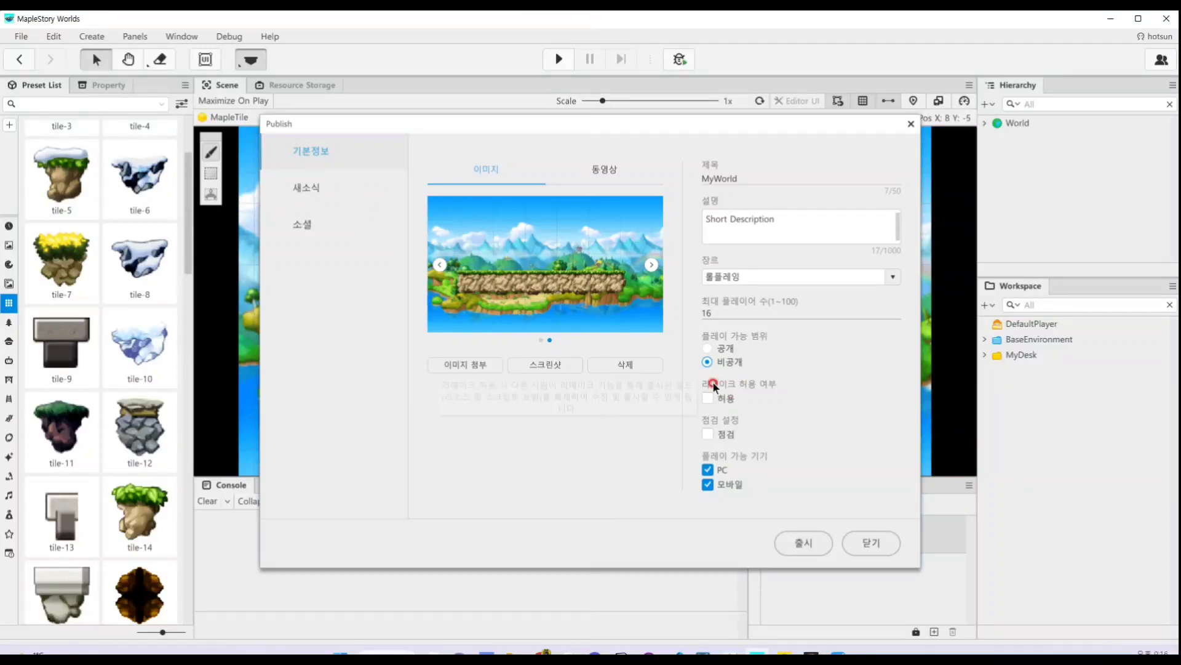
Publish the world with the entered settings and close the publish settings
click(882, 545)
click(809, 540)
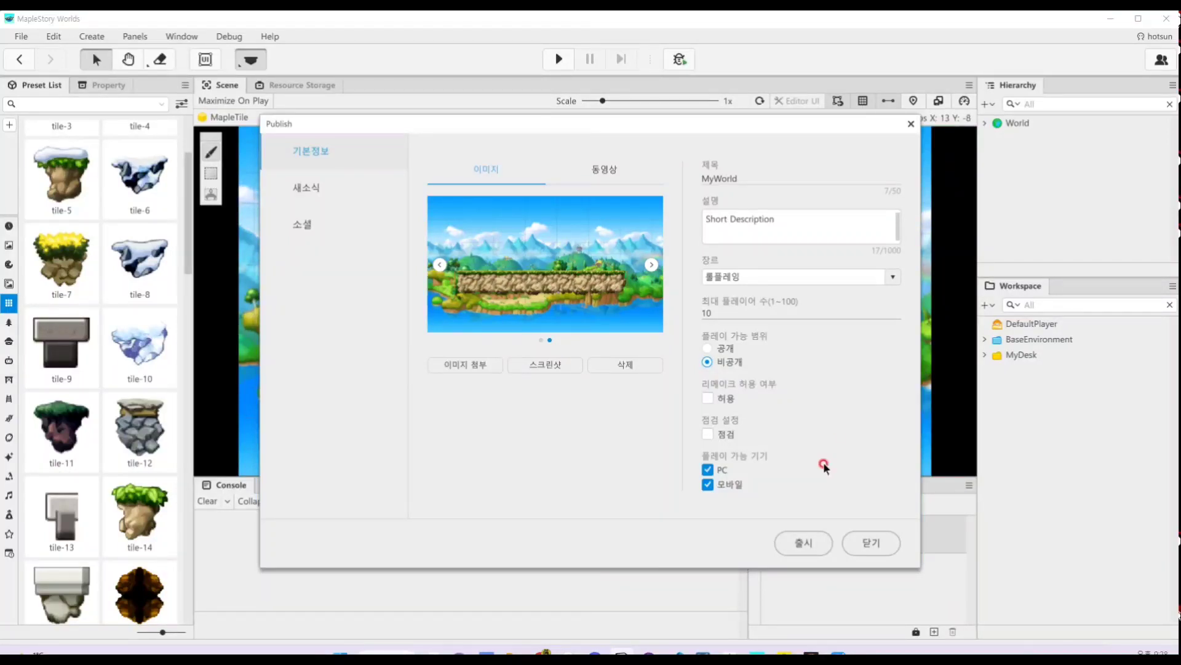
click(869, 537)
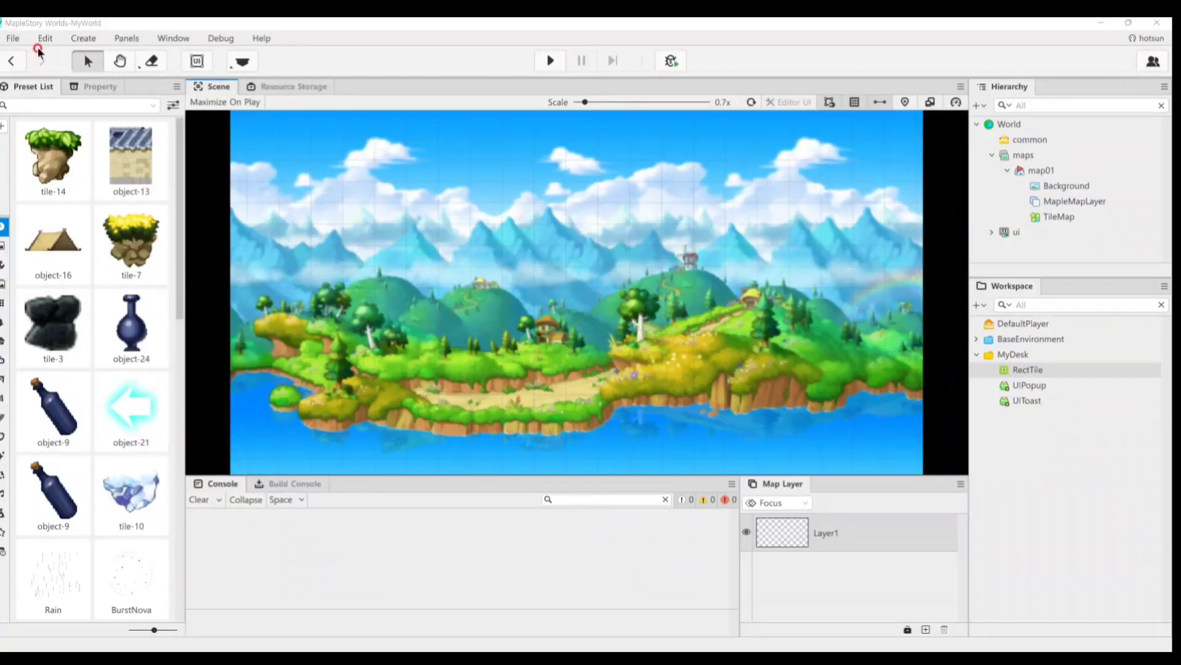
Save the world
click(13, 39)
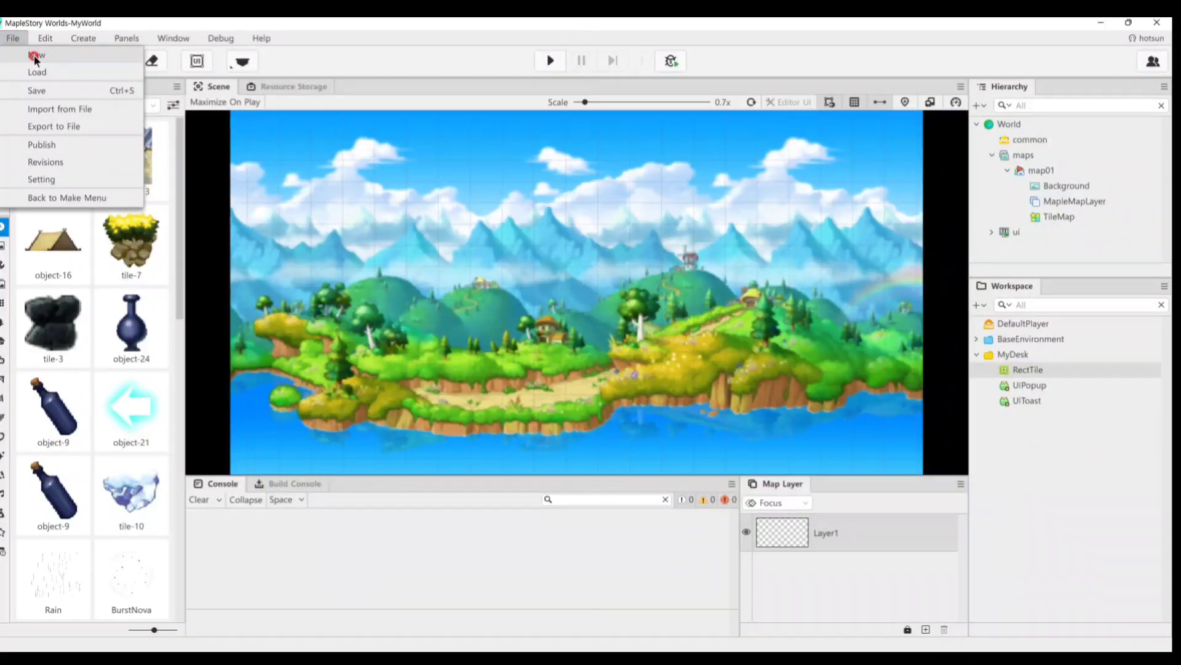
click(41, 92)
click(14, 40)
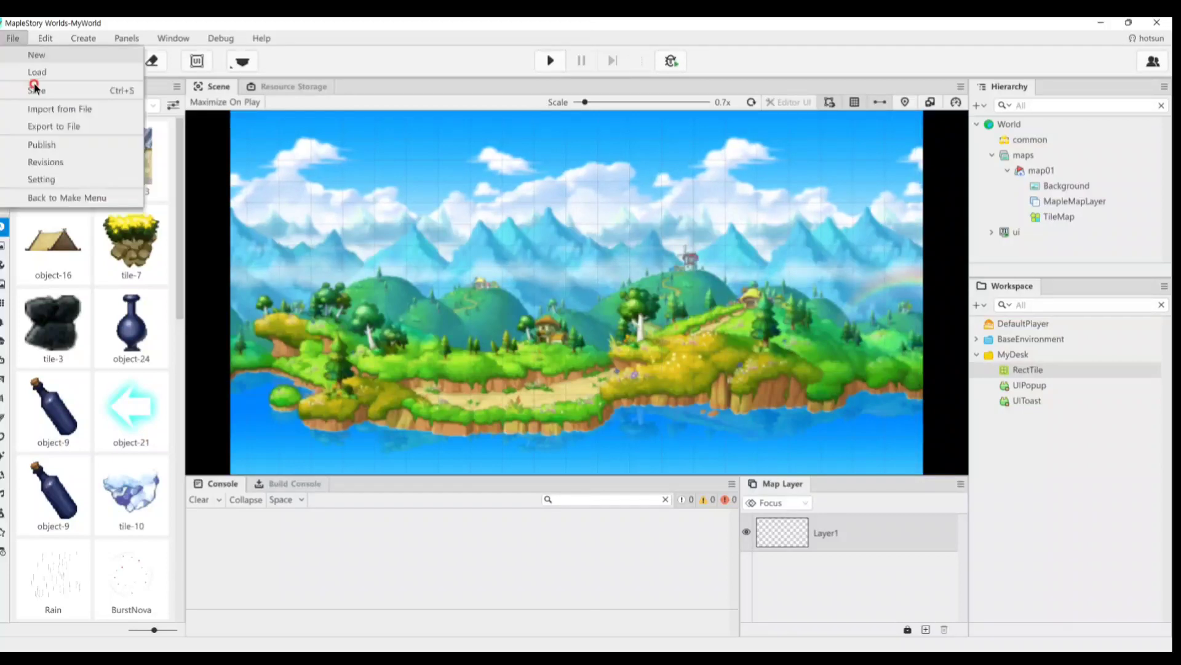
click(46, 124)
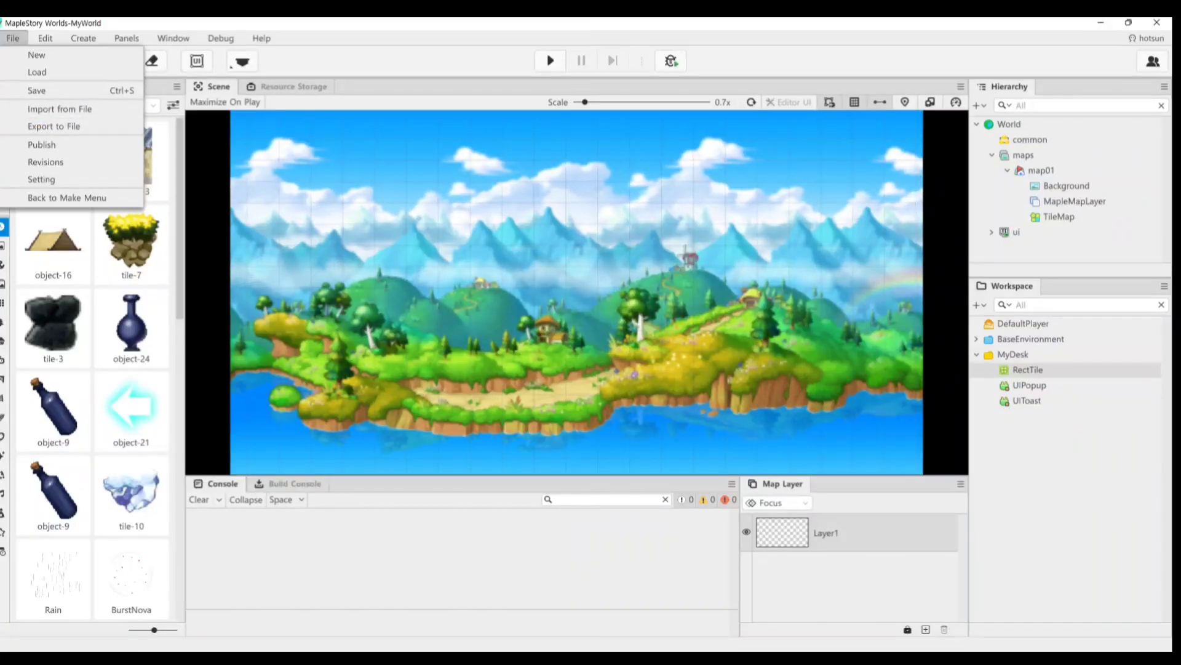
click(87, 128)
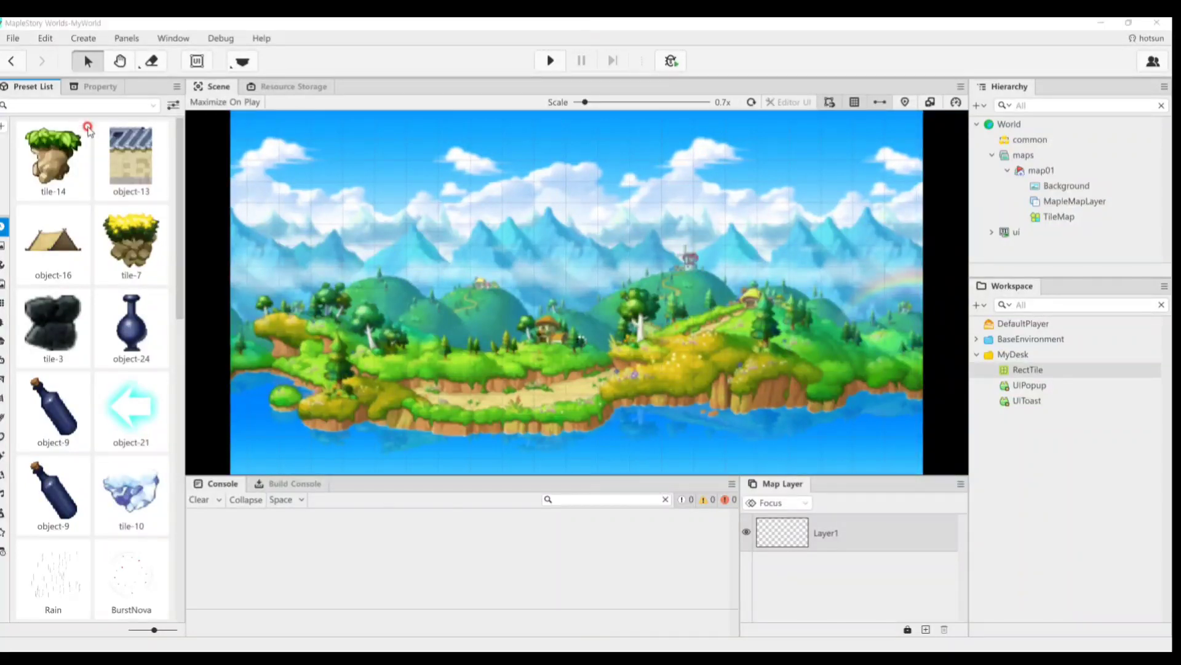
click(165, 297)
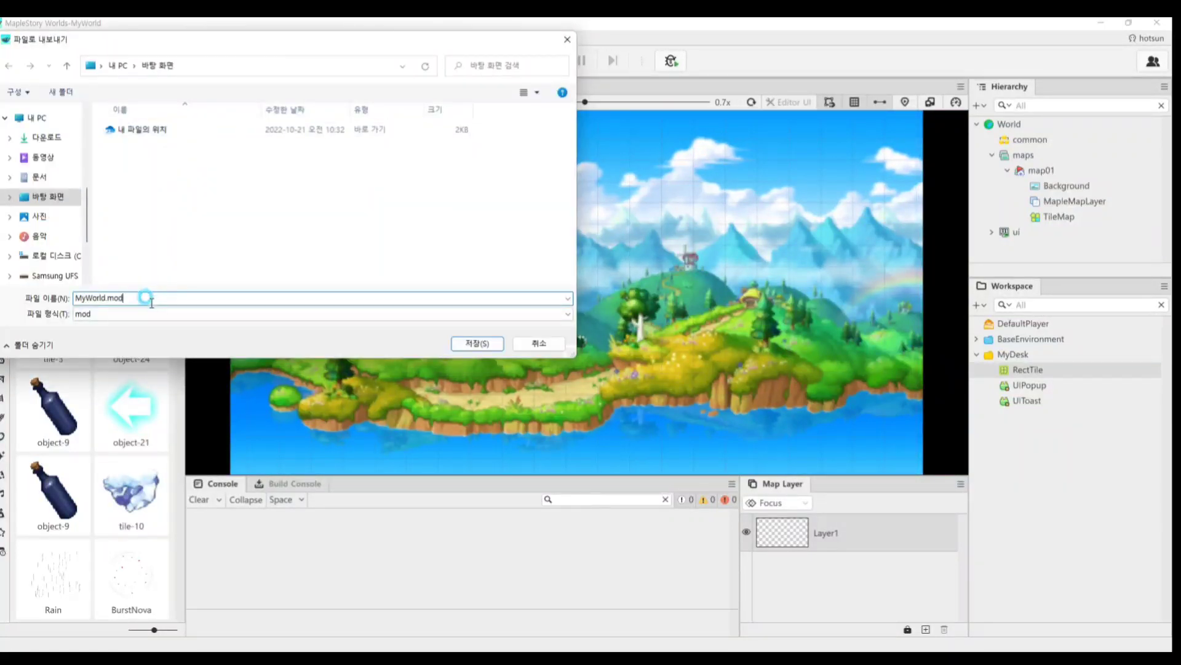
click(122, 294)
click(539, 343)
Delete revisions 2 and 1 from the world's revision history and close the history window
click(13, 38)
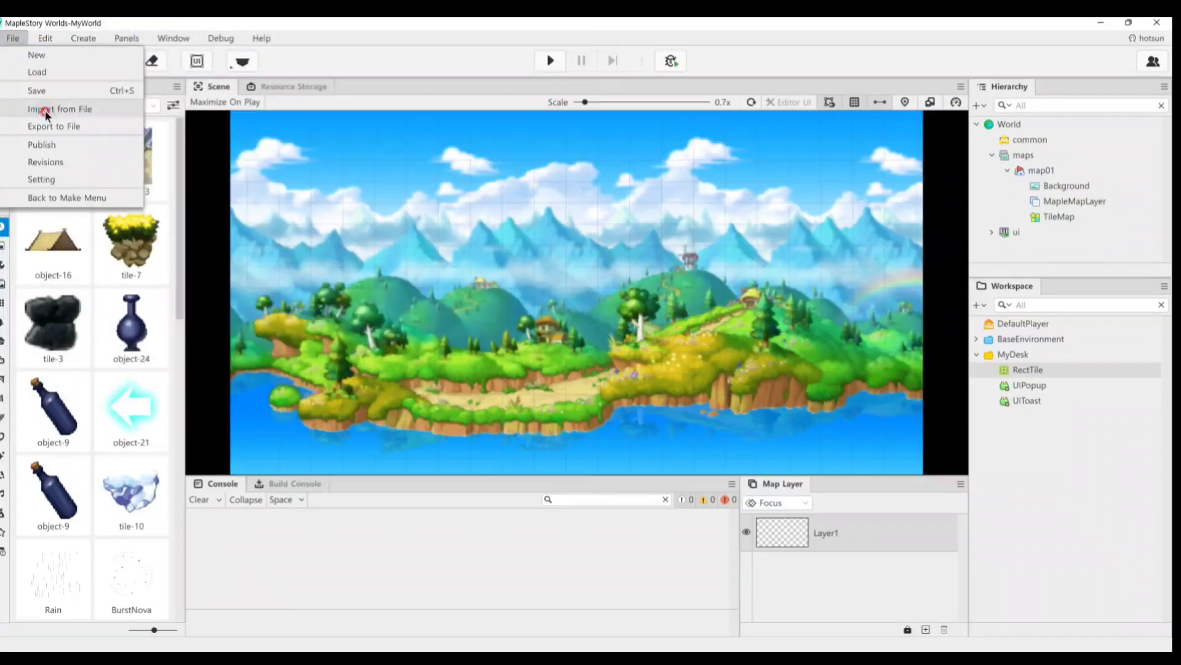
click(64, 162)
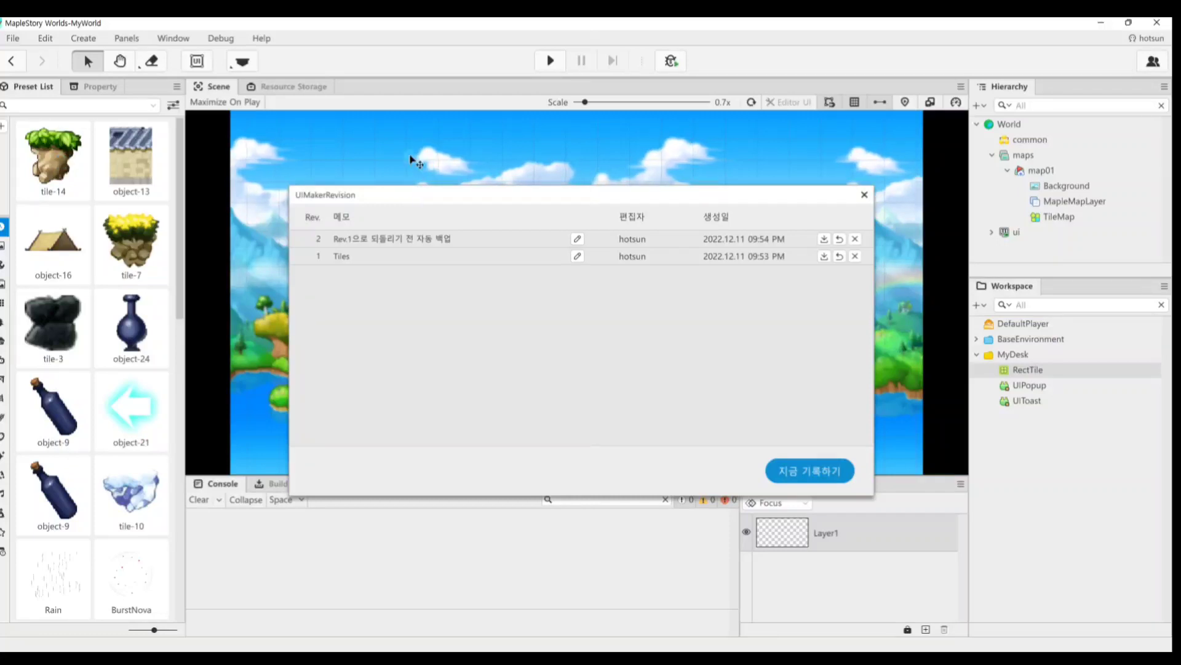
drag(411, 159, 400, 145)
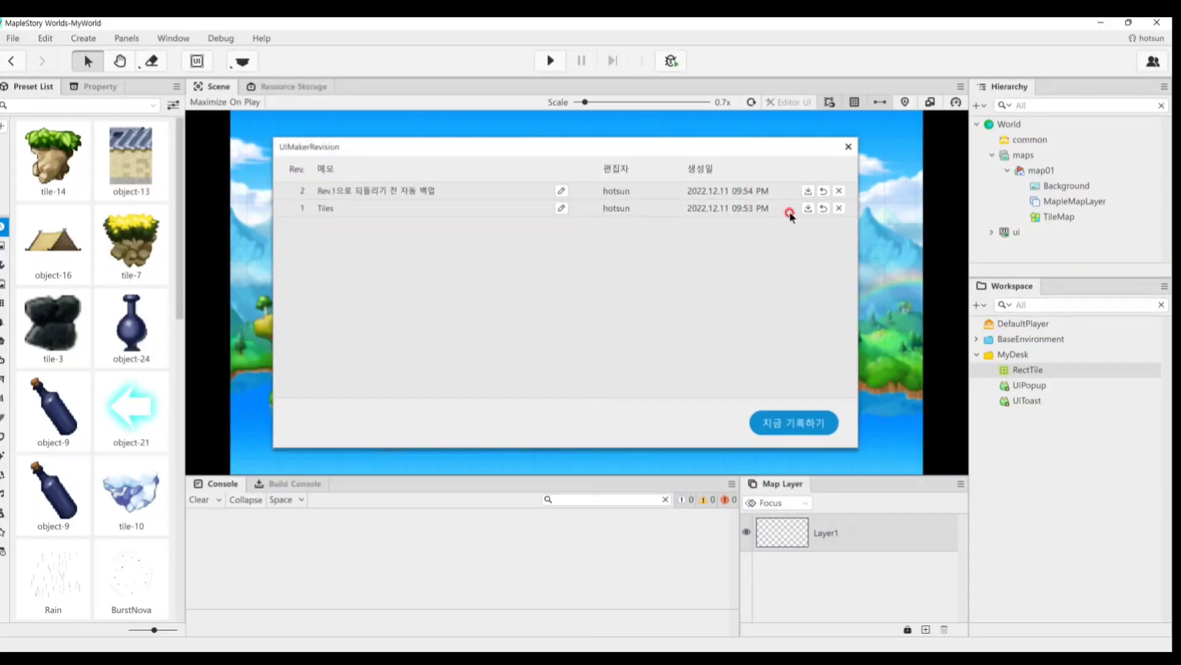
click(839, 191)
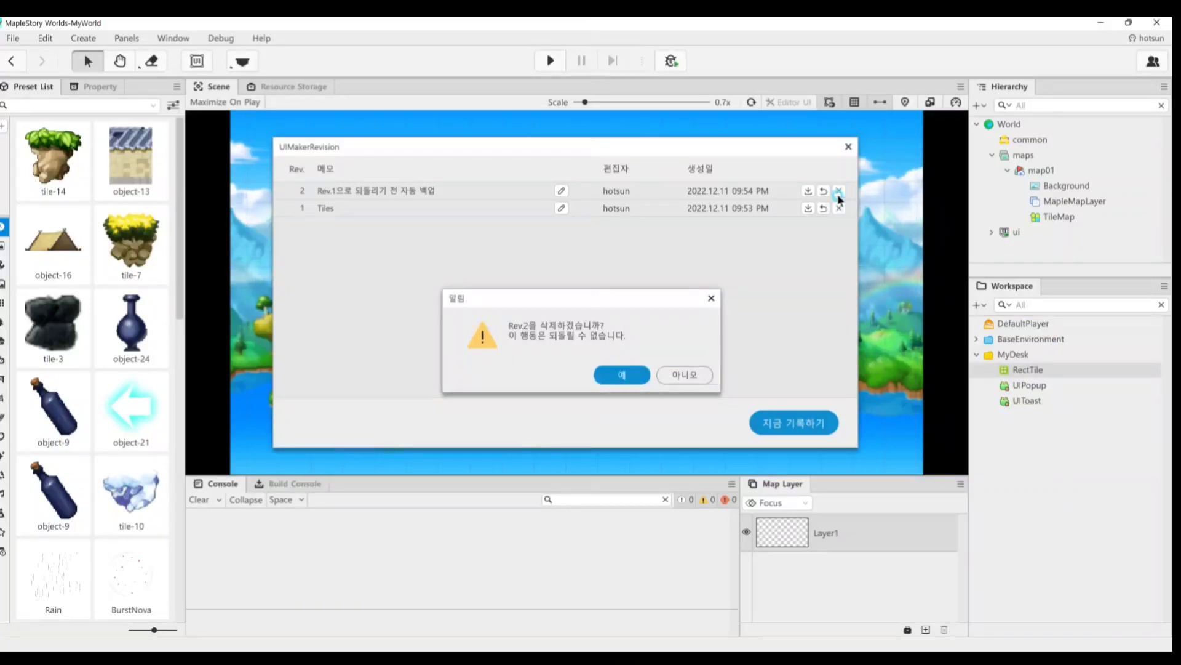
key(Return)
click(840, 191)
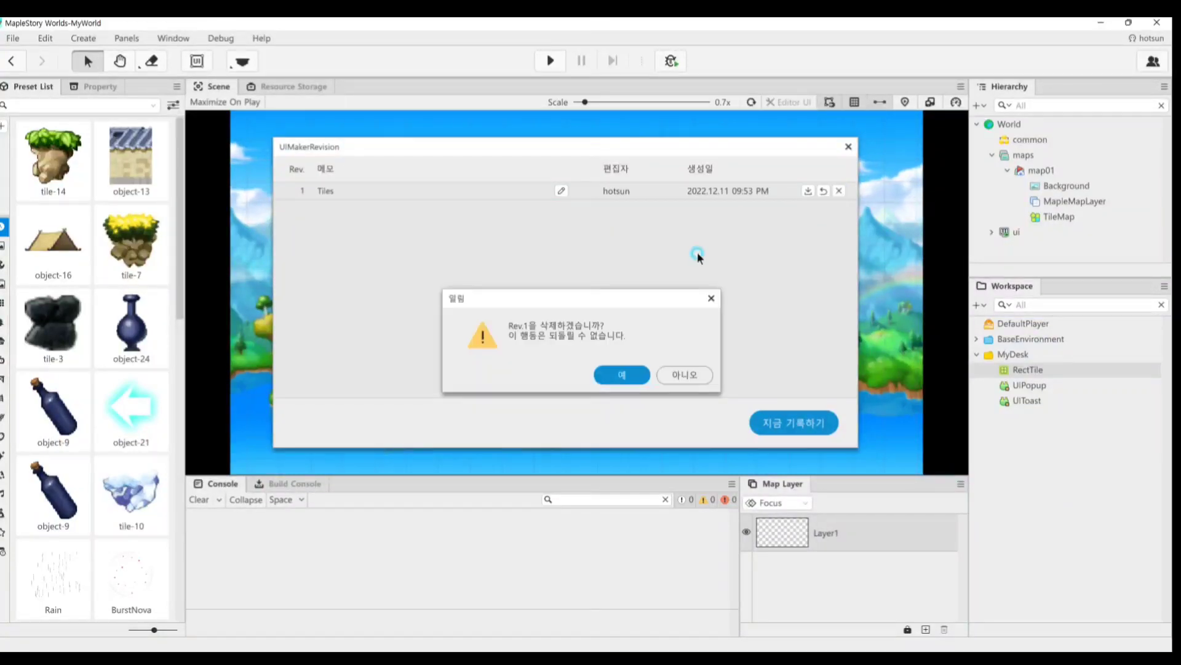
click(622, 372)
click(848, 147)
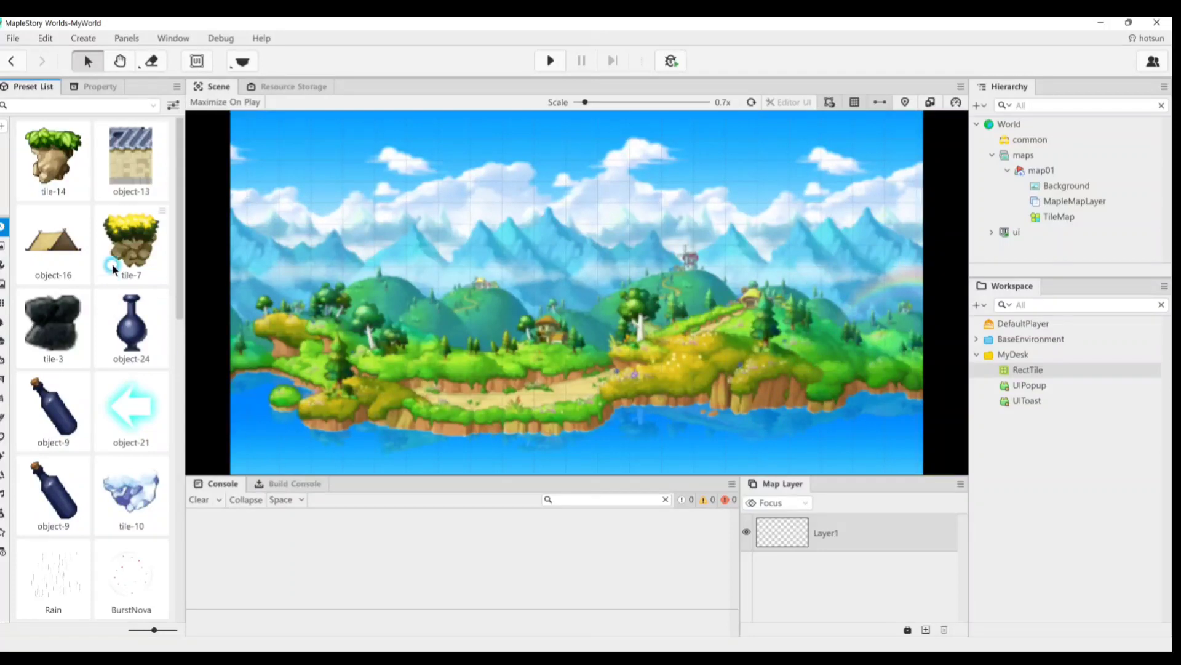
Lay a long rectangular tile-14 platform across the middle of the scene
click(53, 157)
mouse_move(438, 276)
mouse_down()
mouse_move(728, 275)
mouse_move(407, 290)
mouse_move(424, 306)
mouse_move(716, 300)
mouse_move(756, 266)
mouse_move(742, 297)
mouse_up()
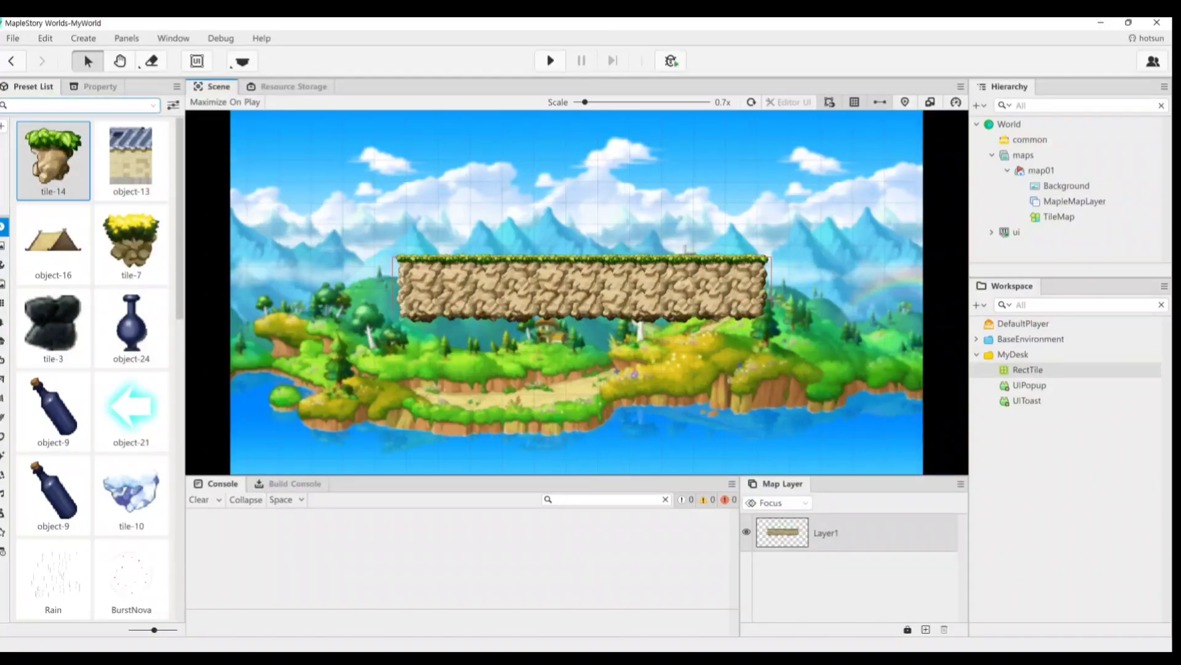
Record the current world as a revision with the memo "Tile only version" and close the revision history
click(13, 38)
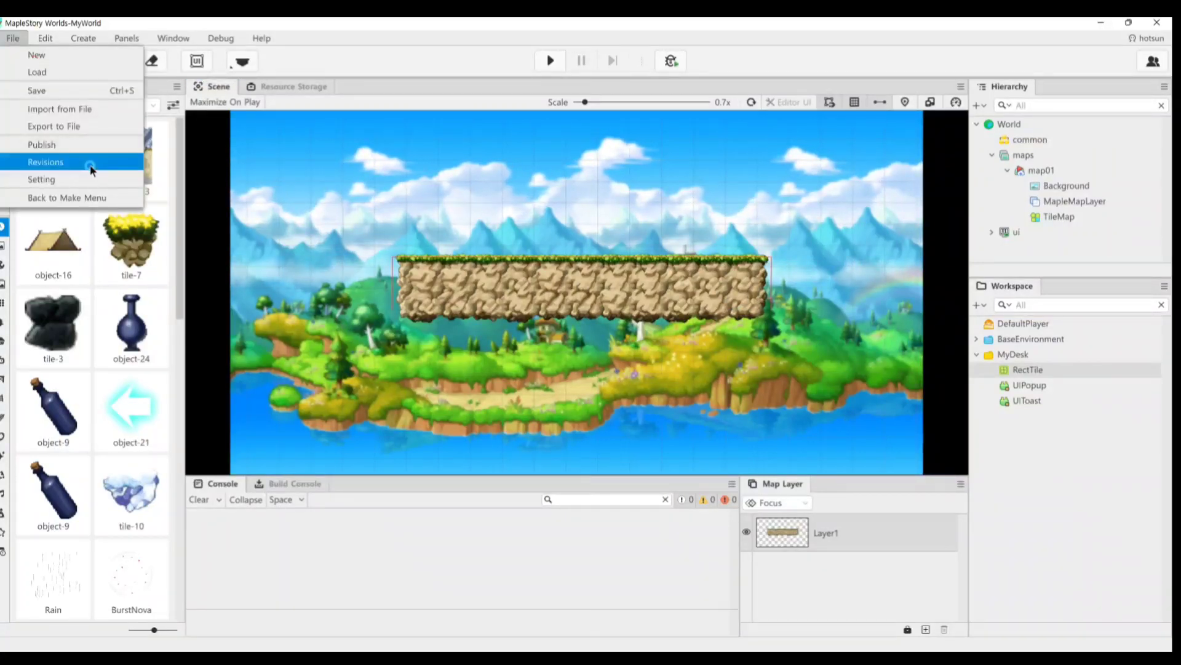
click(91, 162)
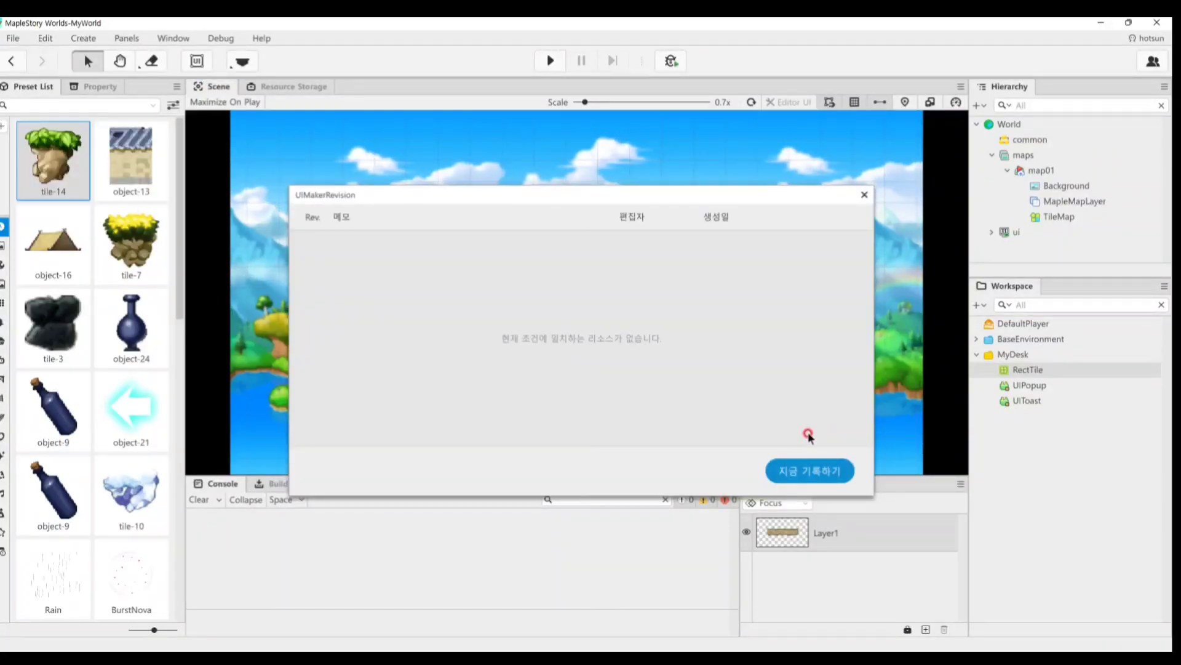
click(822, 471)
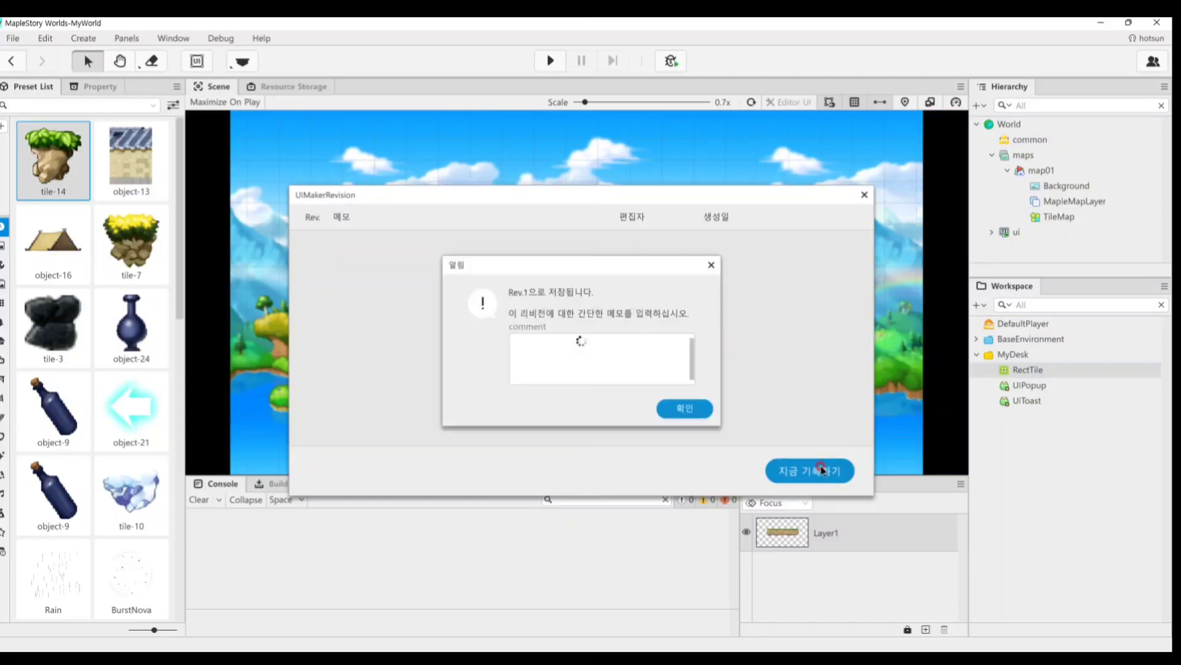
click(624, 339)
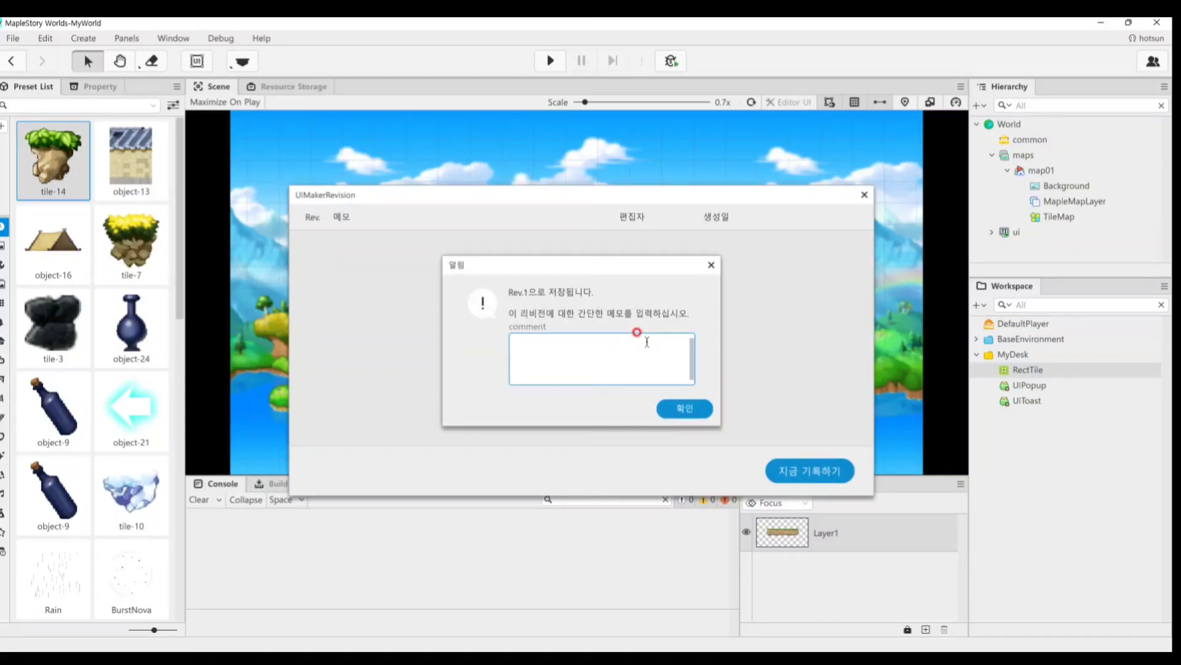
text(Tile)
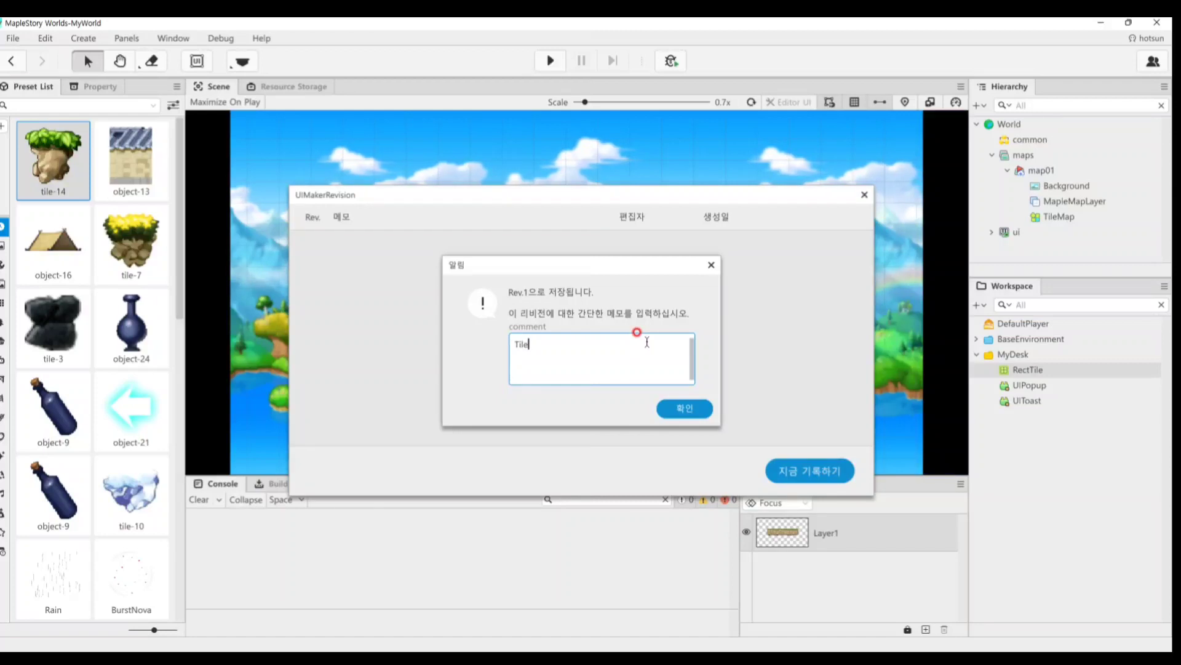
text( only version)
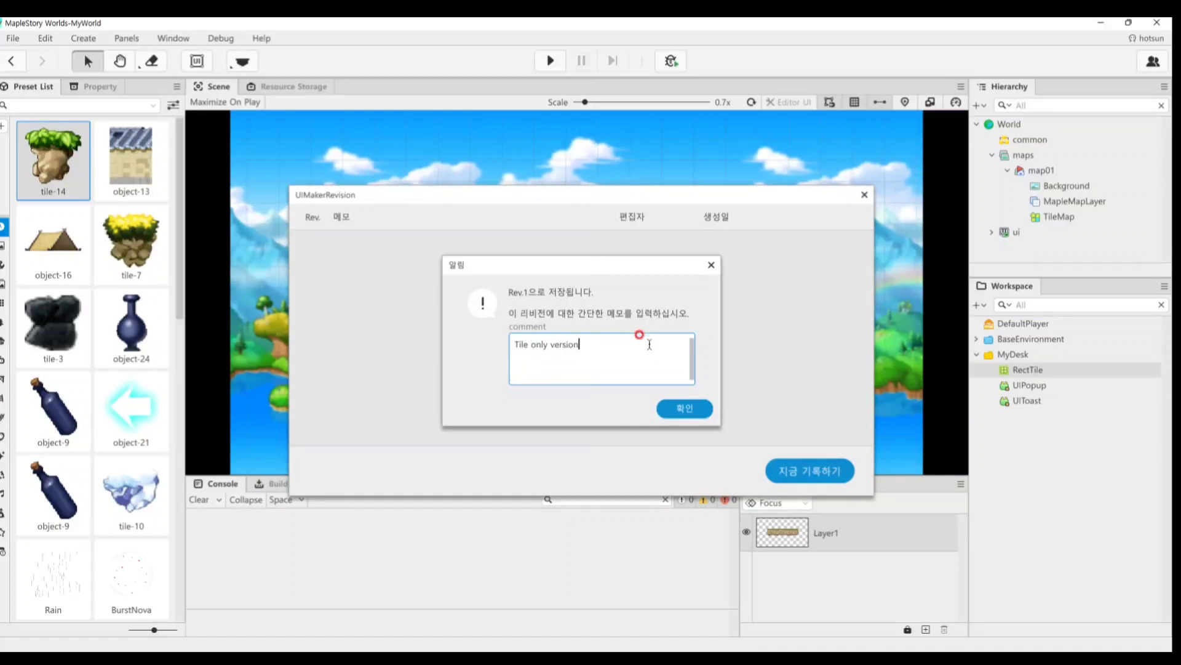
click(688, 408)
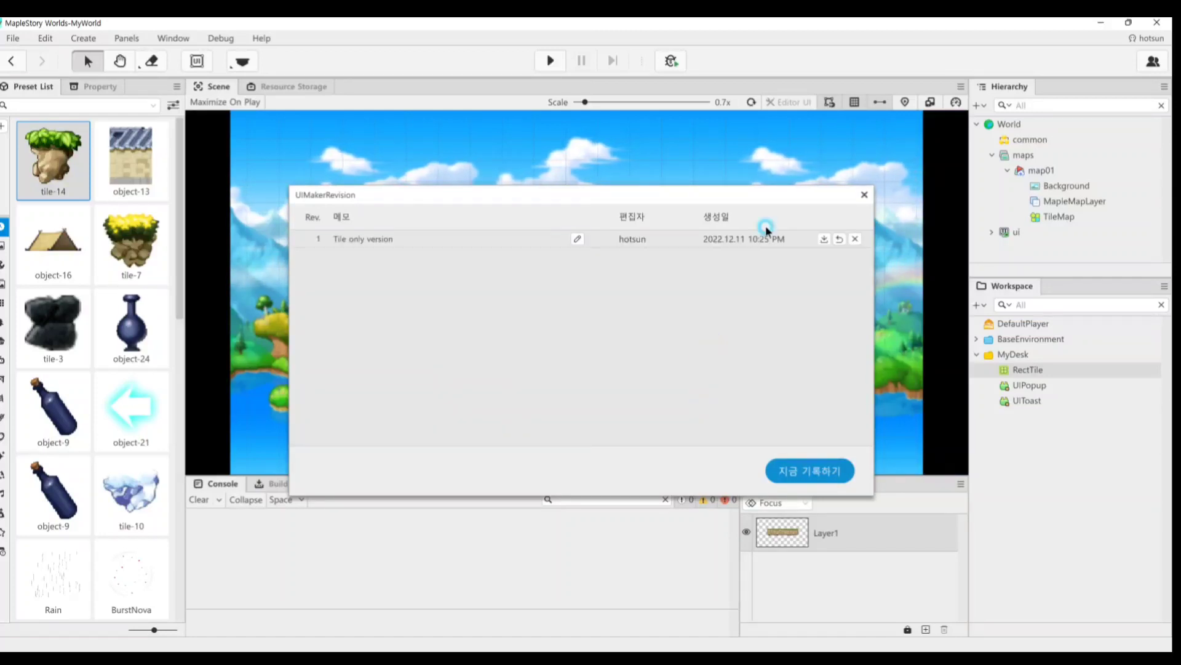
click(861, 194)
Place the object-26 tree scenery from the object presets on the right end of the tile platform
scroll(77, 376, down, 1)
scroll(46, 360, down, 4)
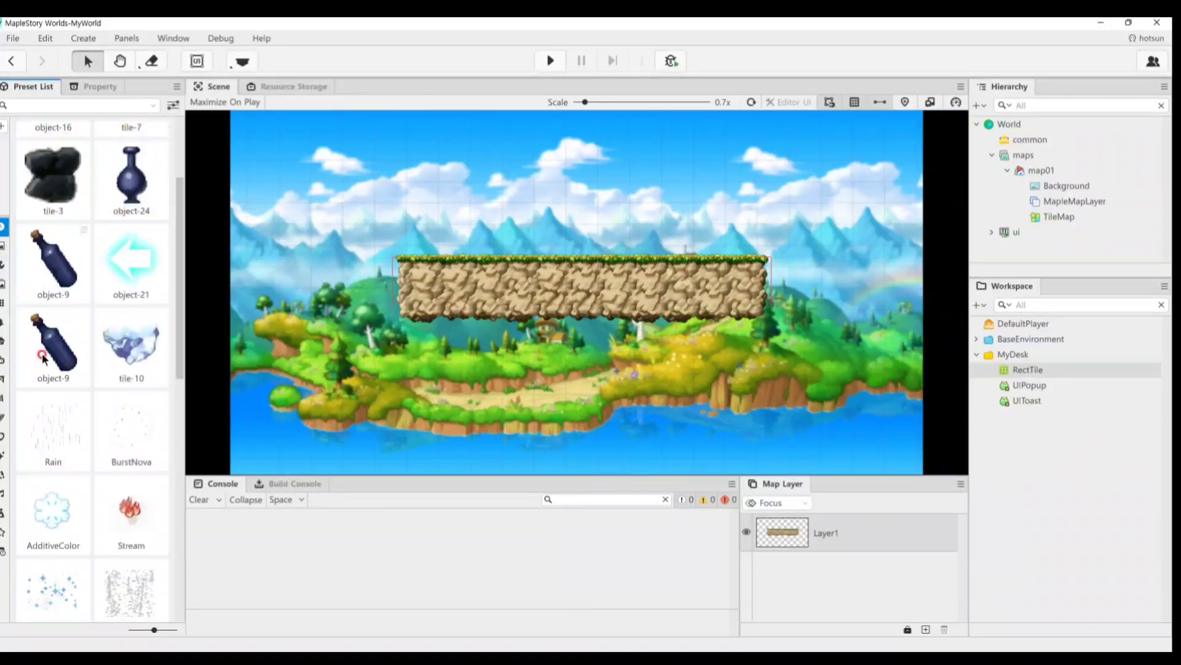
click(5, 329)
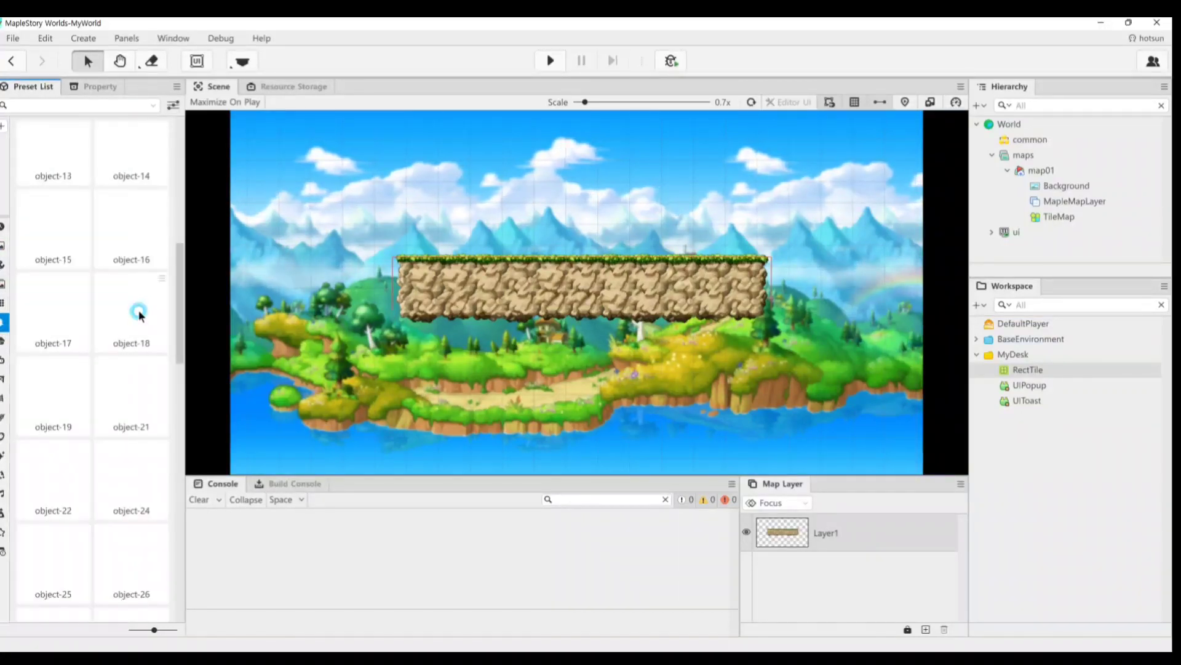
scroll(74, 456, down, 3)
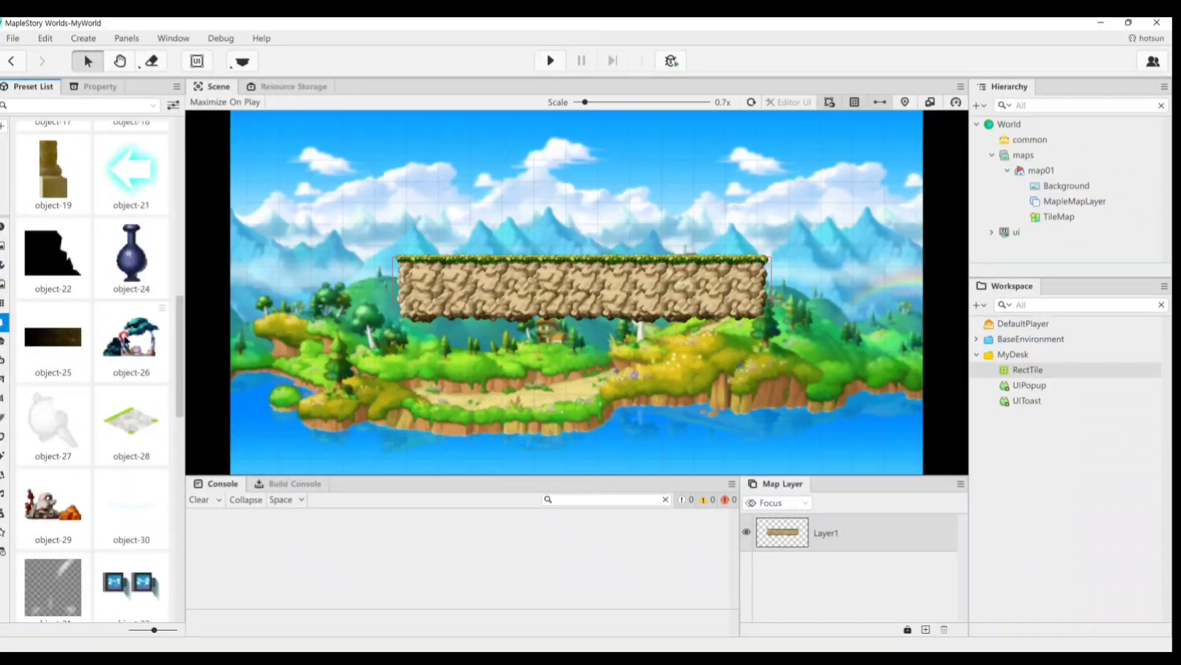
drag(125, 332, 728, 155)
drag(663, 210, 713, 190)
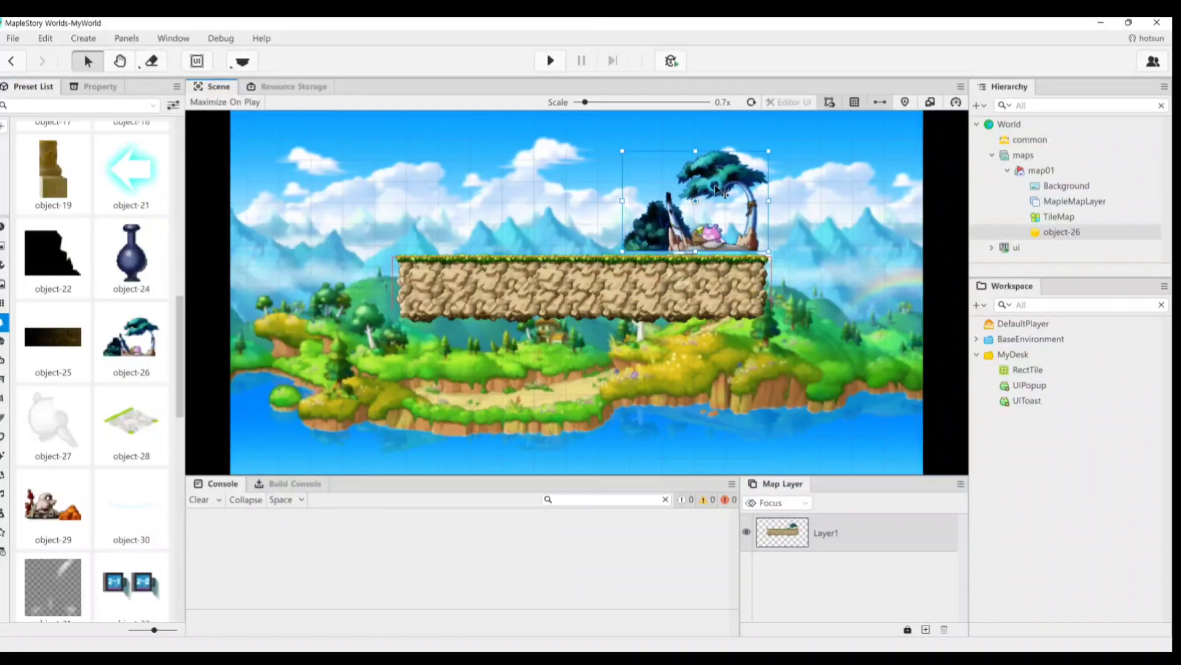
Place the object-24 vase on the left end of the tile platform and deselect it
click(120, 61)
drag(368, 216, 352, 318)
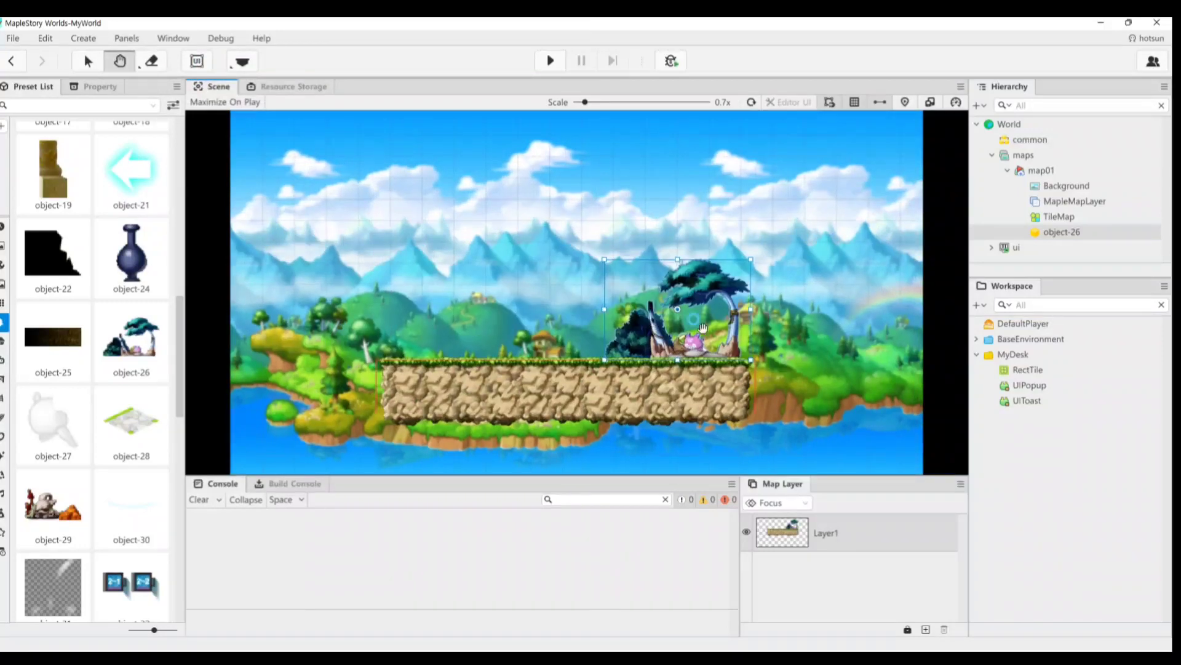
click(88, 61)
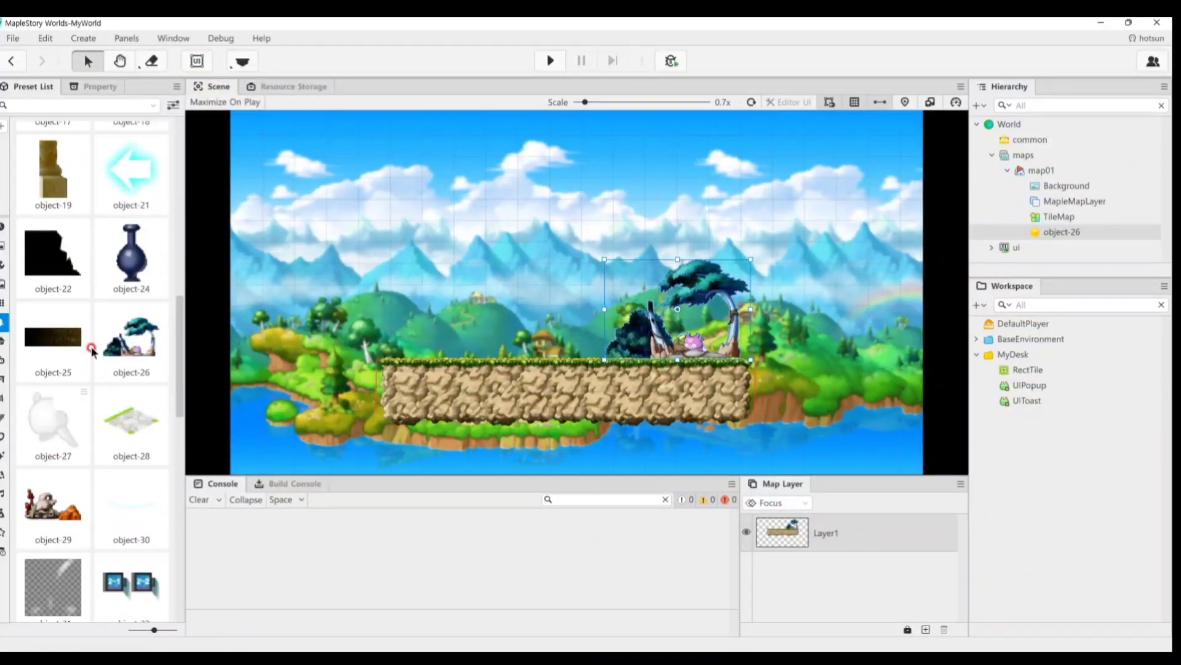
scroll(72, 381, down, 1)
drag(131, 184, 408, 347)
click(540, 291)
click(467, 331)
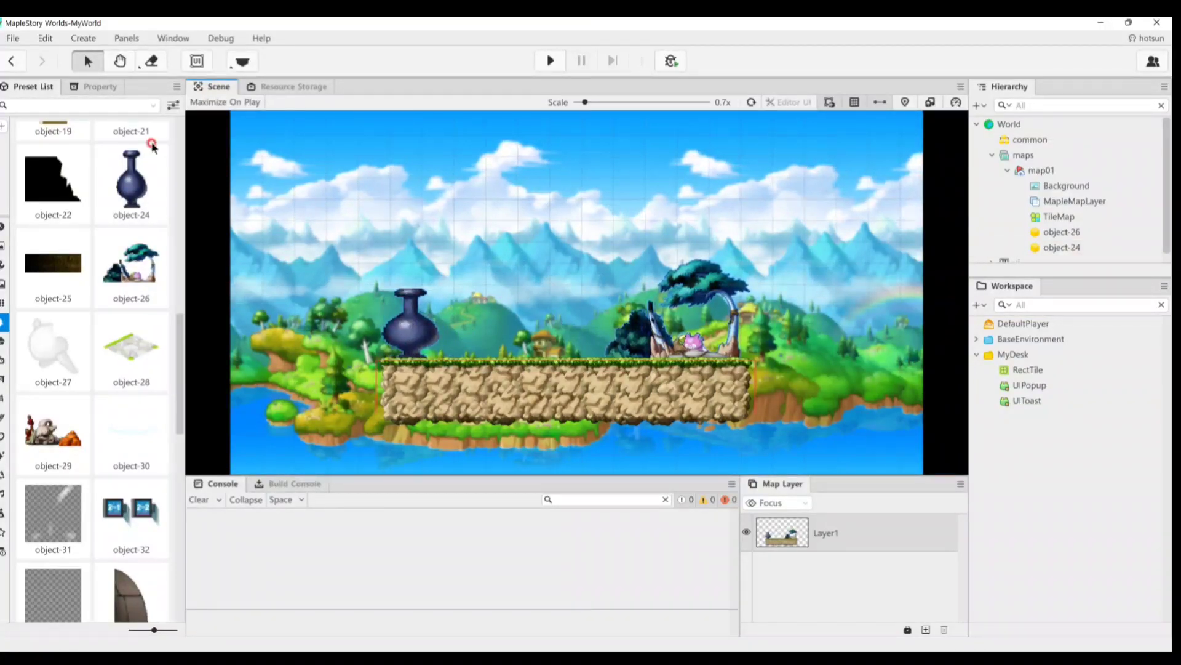
Revert the world to the "Tile only version" revision
click(13, 38)
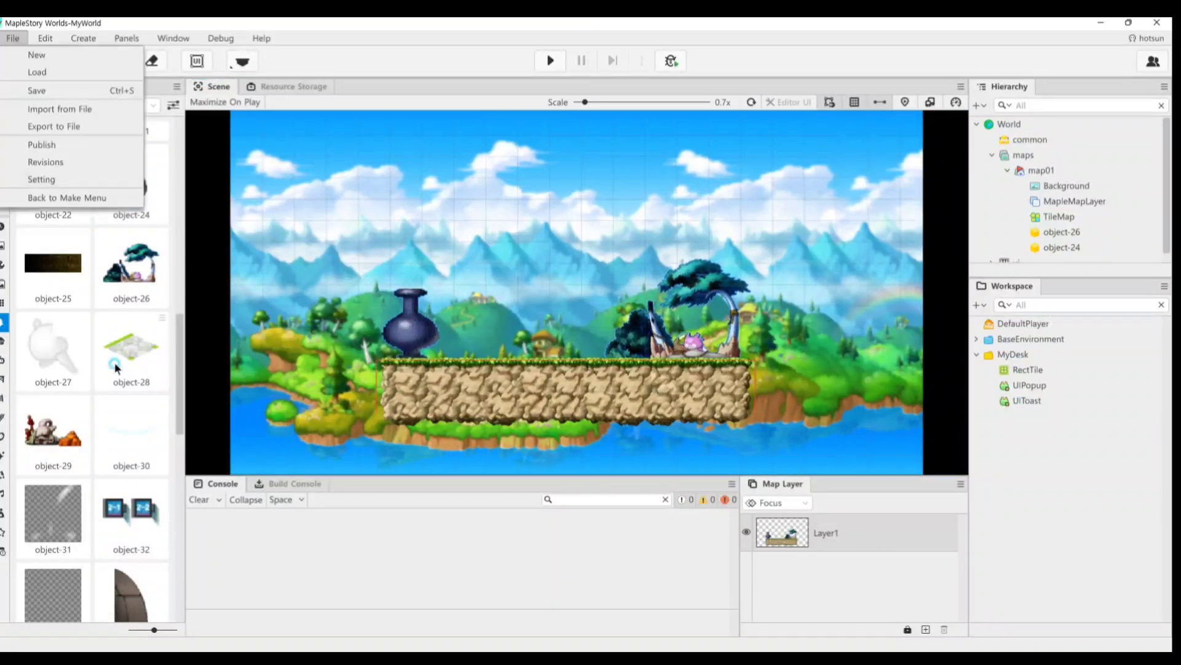
click(42, 163)
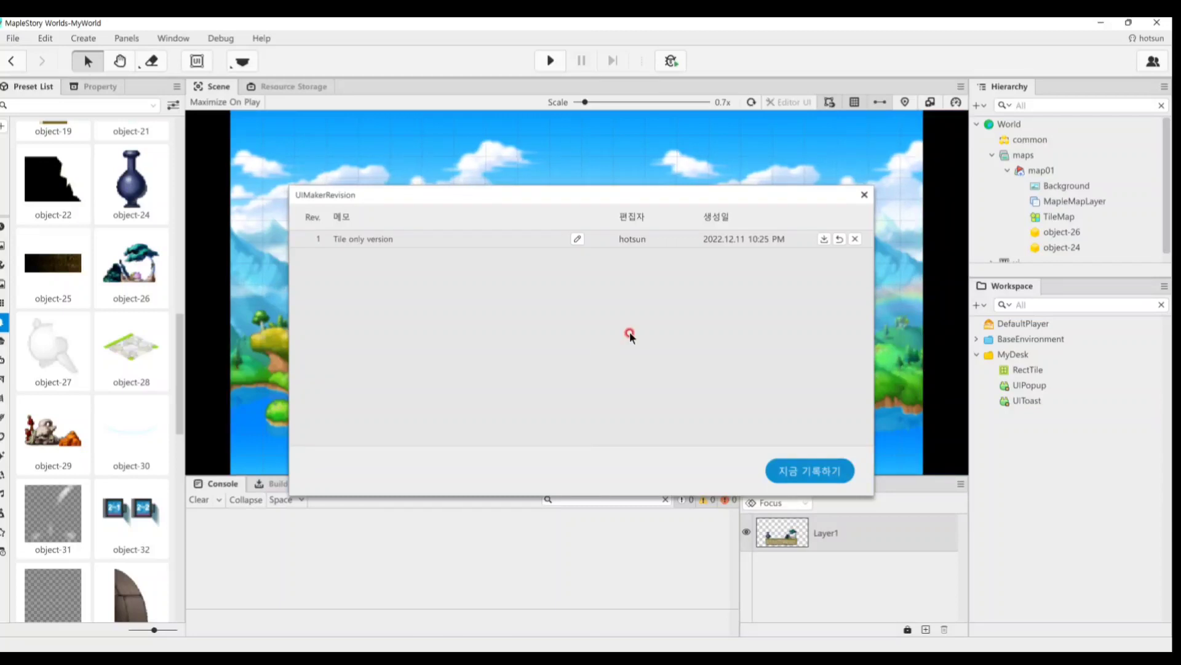
click(840, 239)
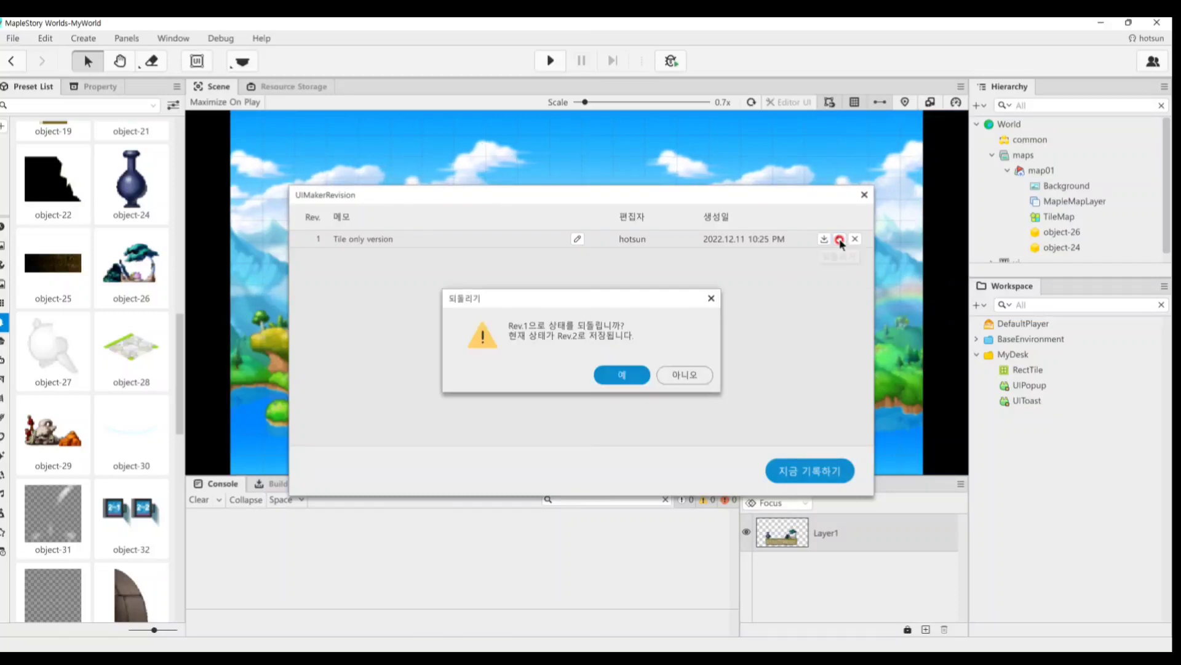
click(612, 376)
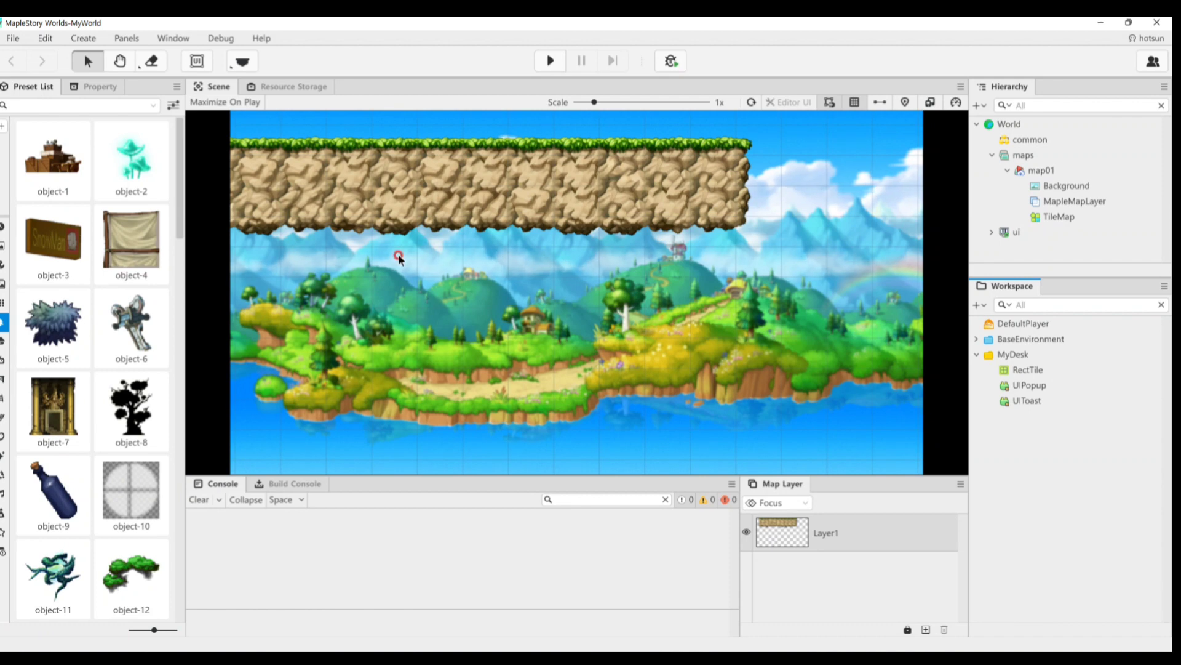
Examine the reverted map with the whole tile platform in view
click(117, 60)
drag(307, 189, 470, 331)
scroll(616, 215, down, 1)
scroll(617, 217, down, 2)
drag(753, 207, 684, 291)
scroll(684, 291, down, 2)
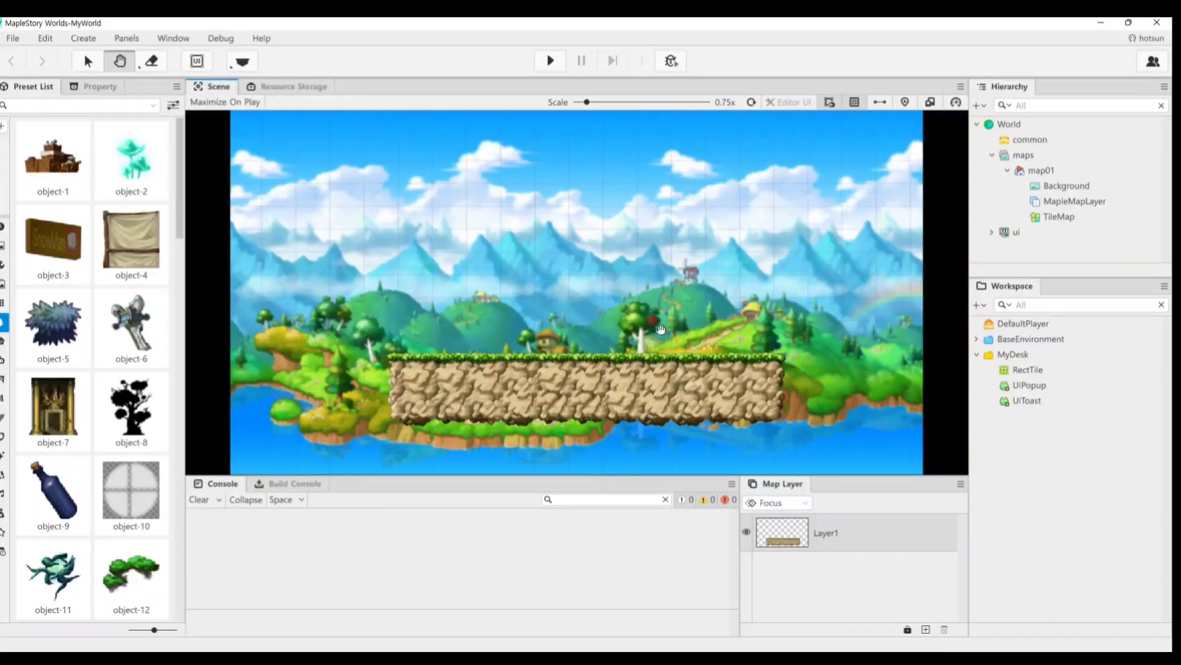
drag(640, 300, 623, 248)
drag(707, 162, 710, 218)
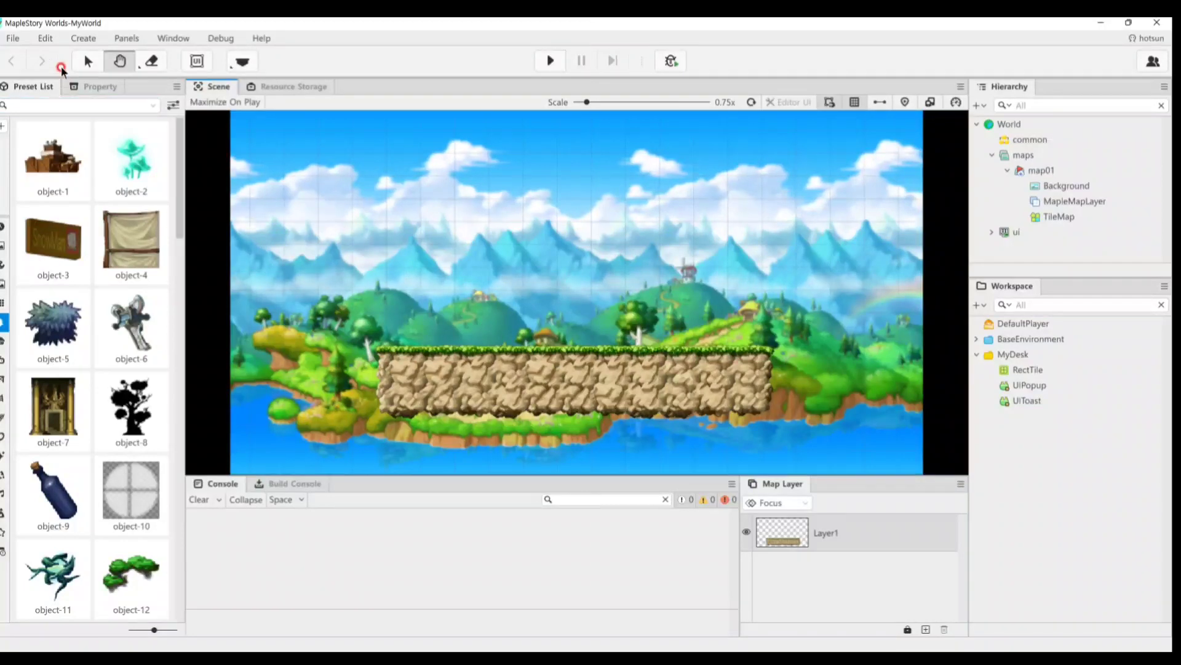
Review the recorded revisions in the revision history and close it
click(17, 42)
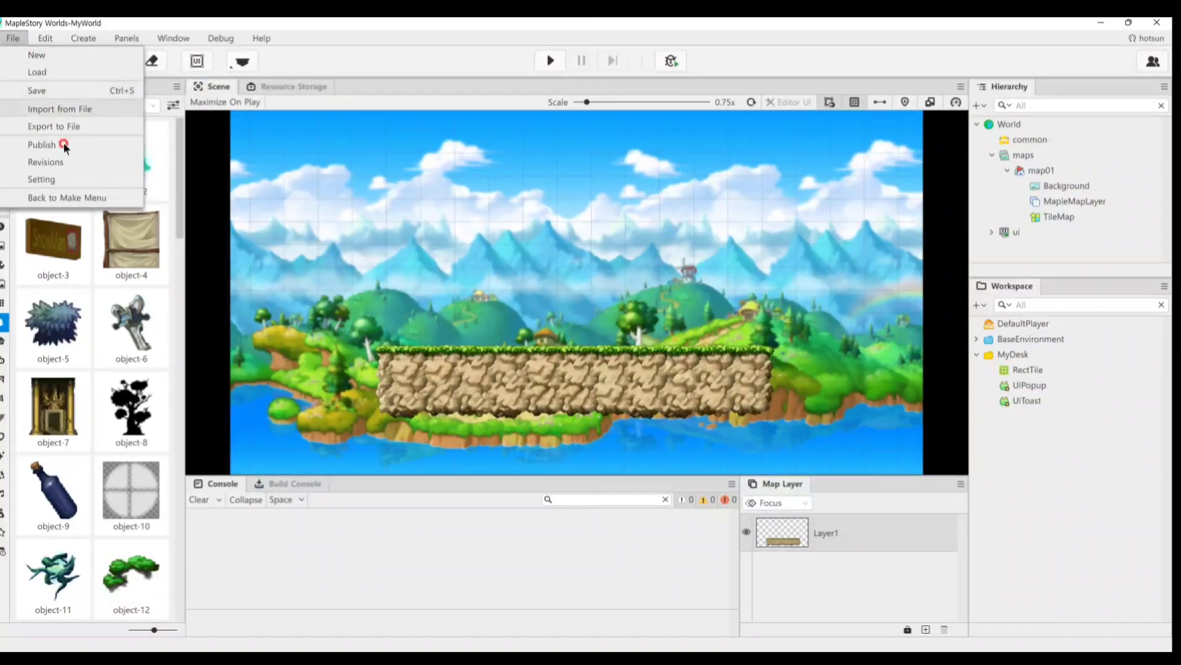
click(69, 161)
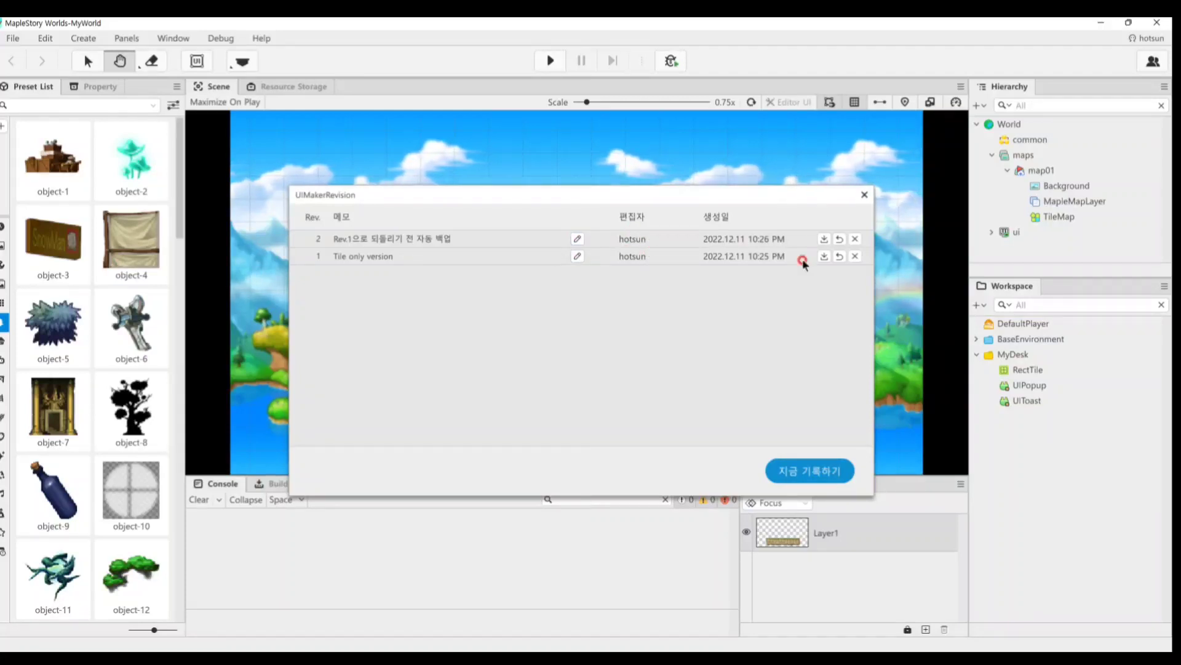
click(864, 195)
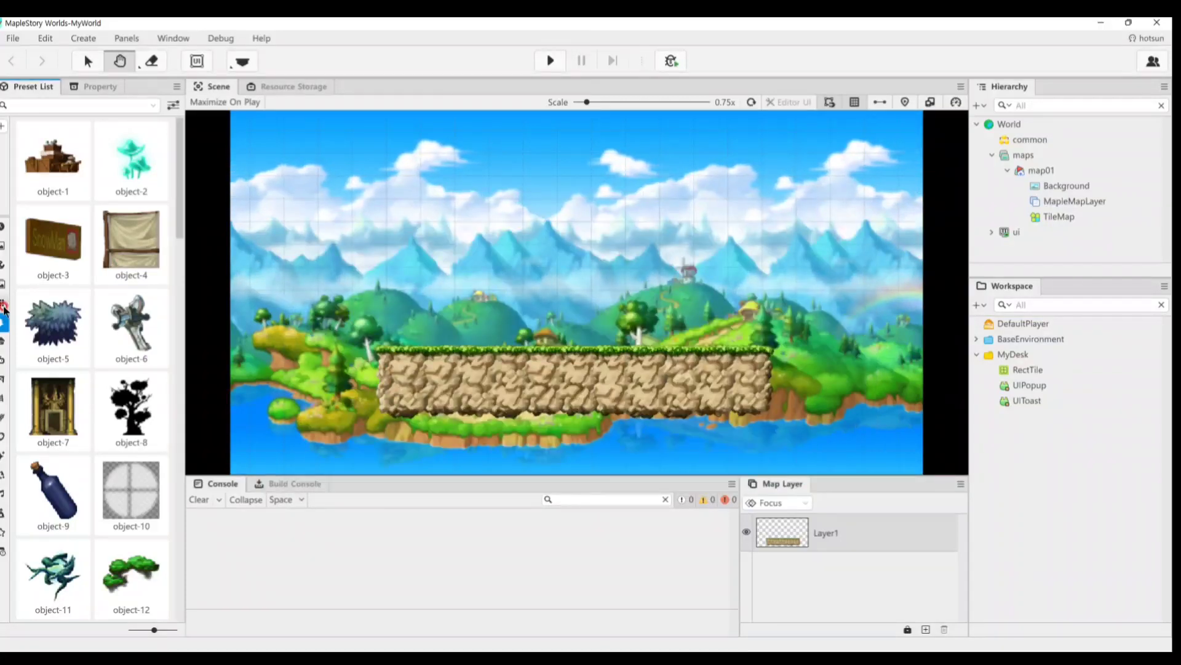
Browse the object presets and search them for "tree"
mouse_move(4, 311)
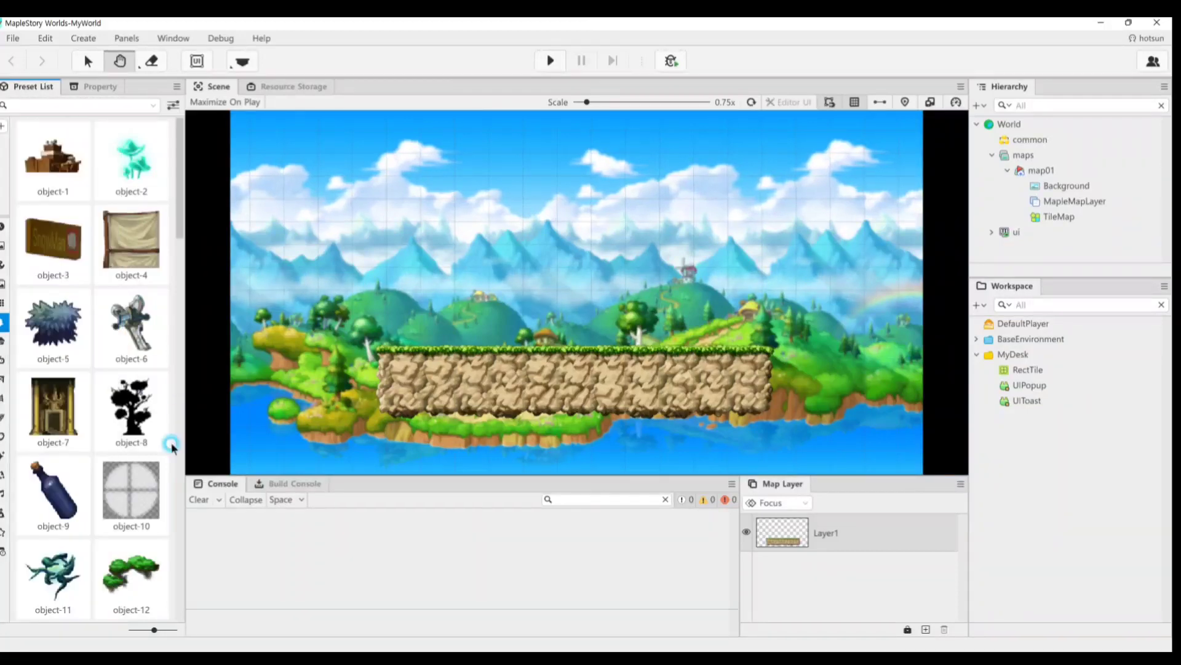
scroll(160, 456, down, 5)
click(76, 102)
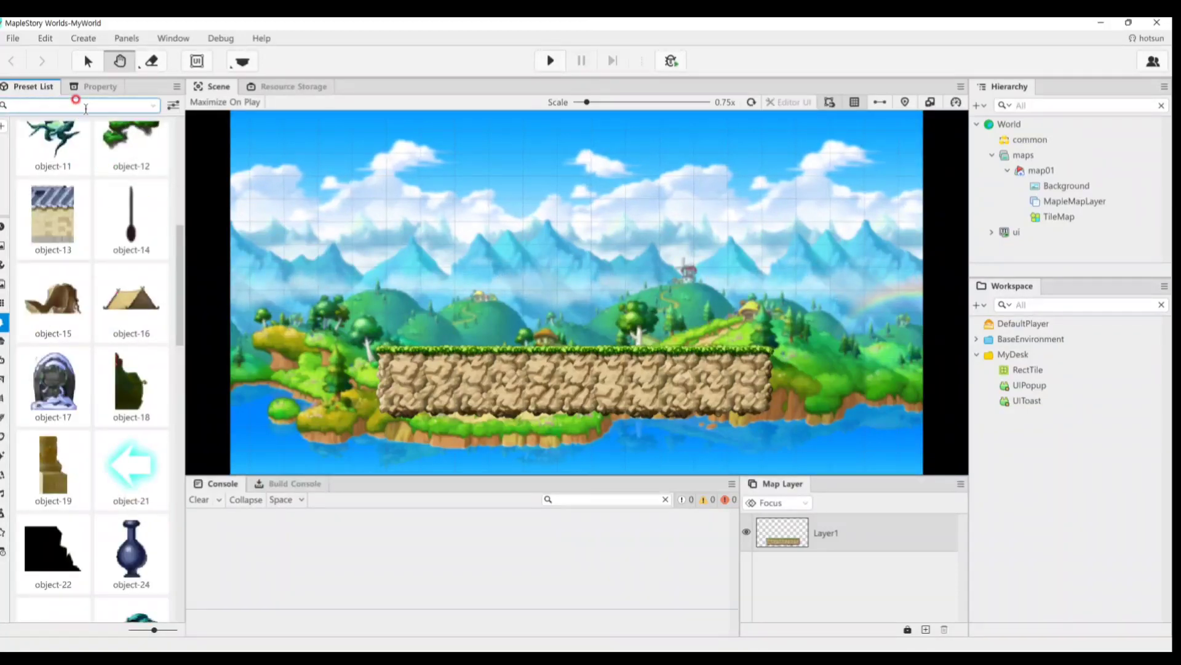
text(tree)
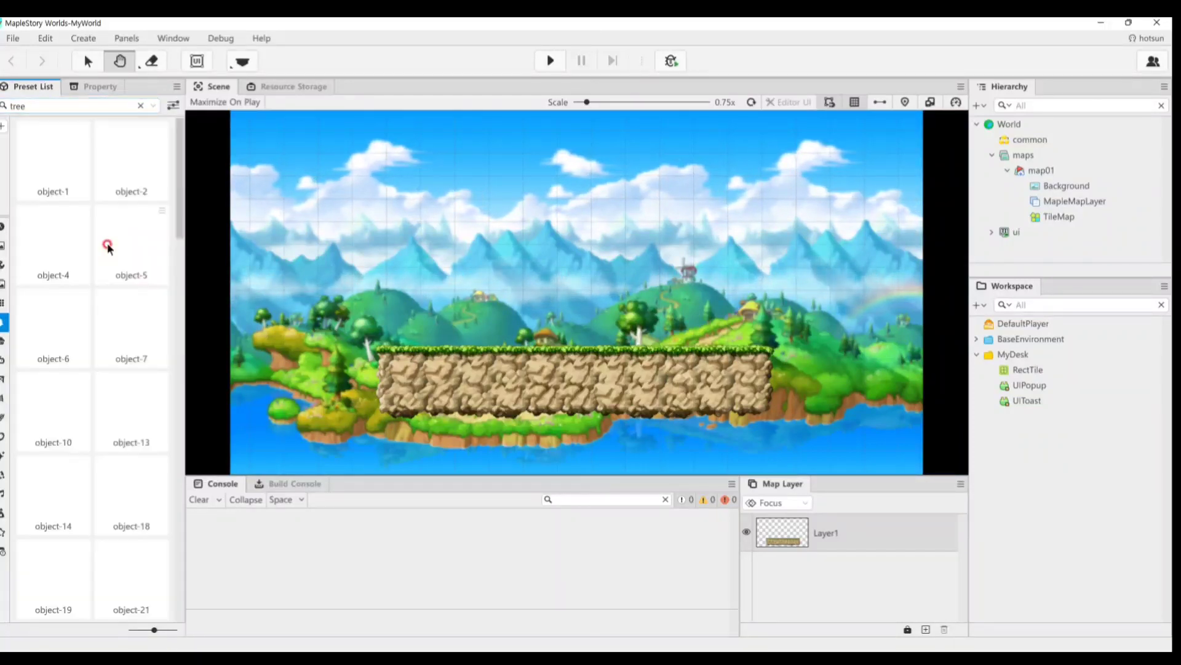
scroll(89, 296, down, 5)
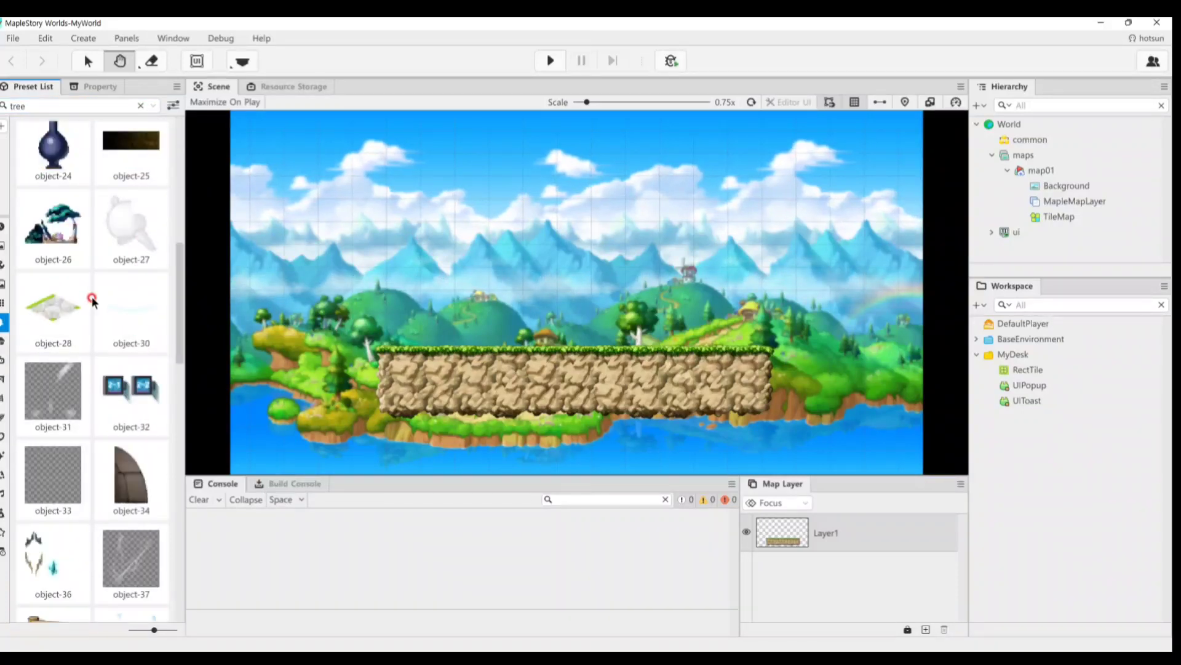
scroll(92, 300, up, 5)
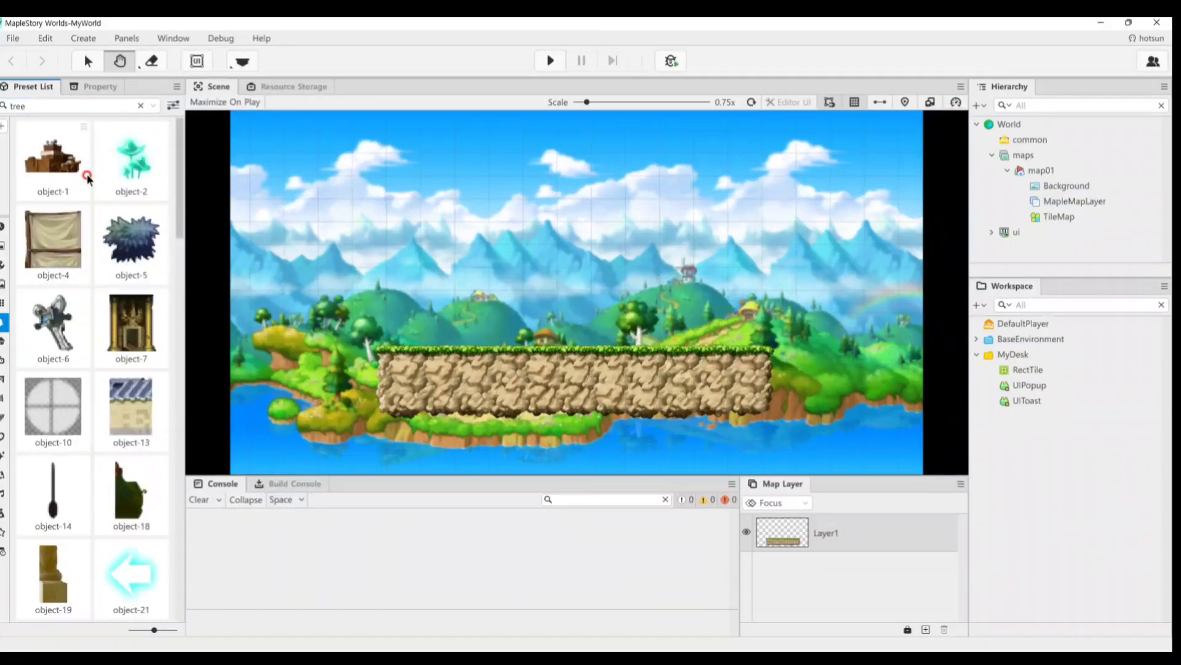
Place the object-5 bush in the air above the left part of the tile platform
click(148, 258)
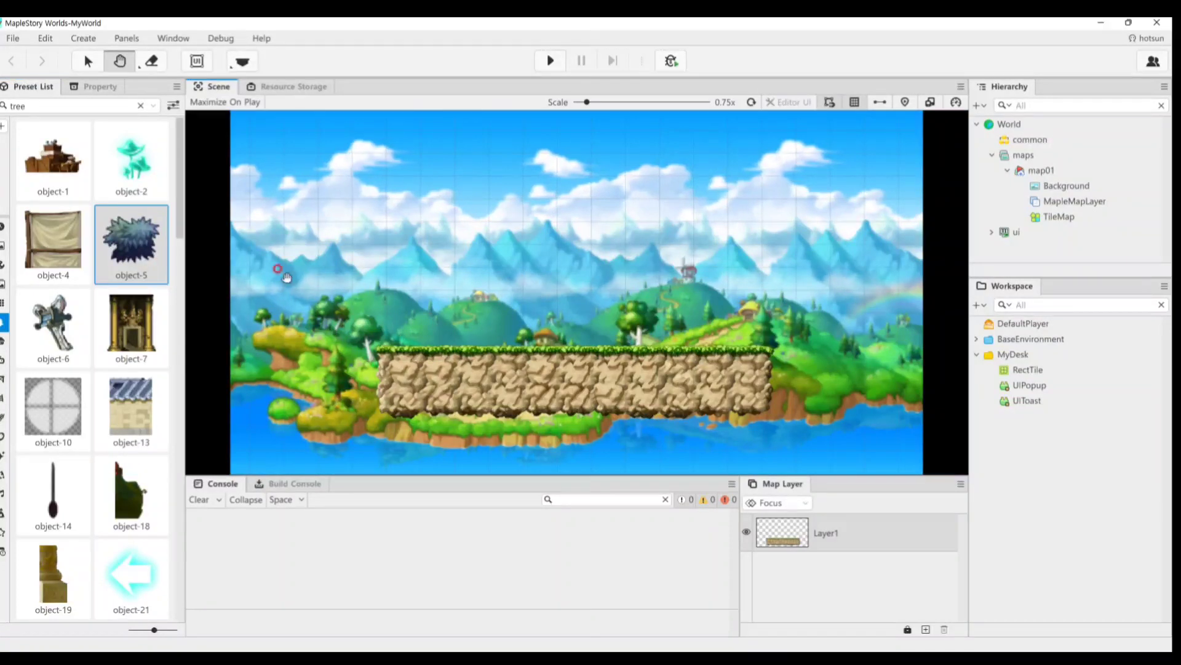
click(88, 60)
click(427, 294)
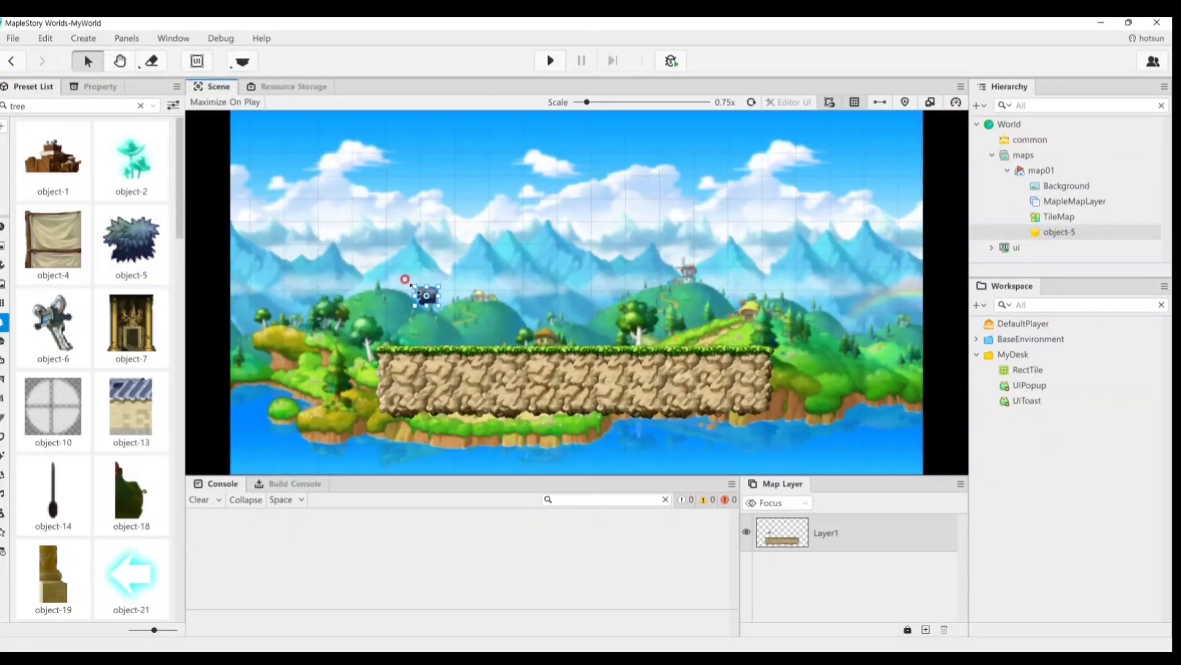
Place the glowing object-2 plant on the left part of the tile platform and deselect it
click(163, 185)
drag(391, 253, 471, 347)
click(530, 302)
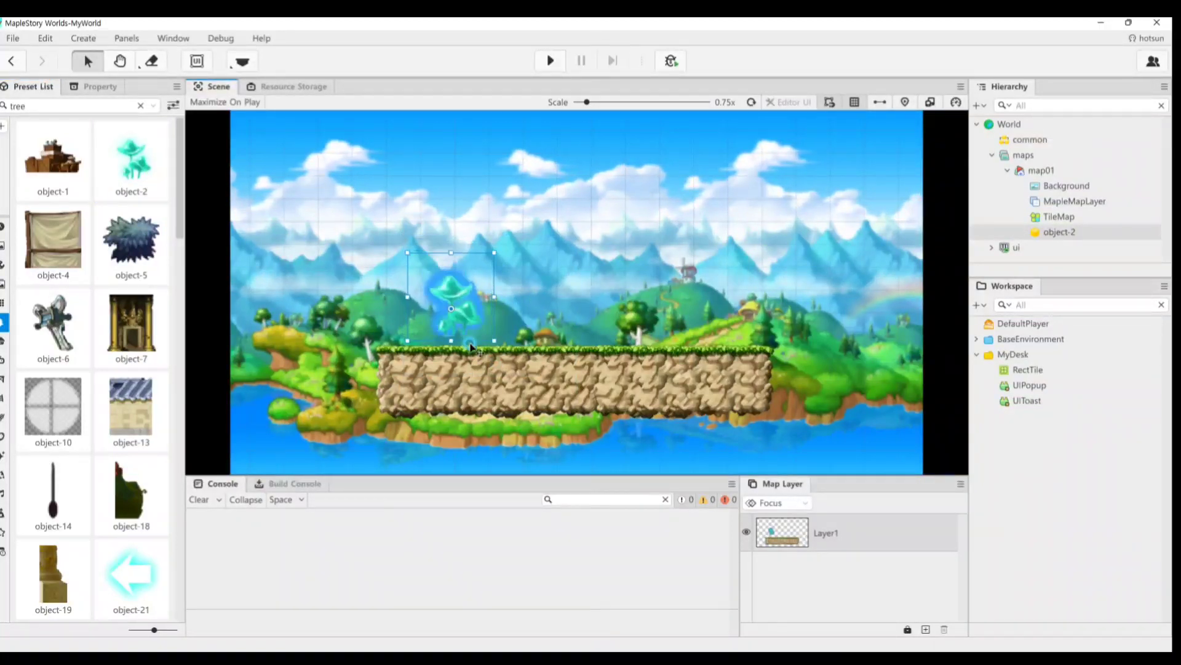
click(528, 263)
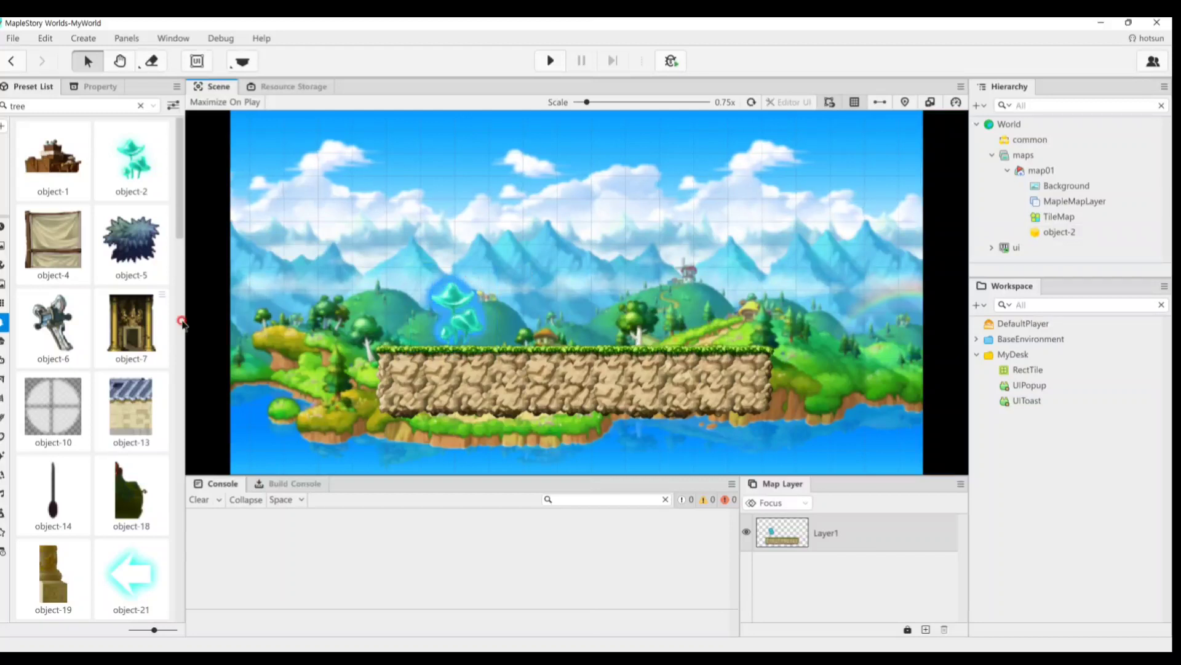
Examine the editing, file and creation commands available for the object-2 plant and the workspace
right_click(461, 301)
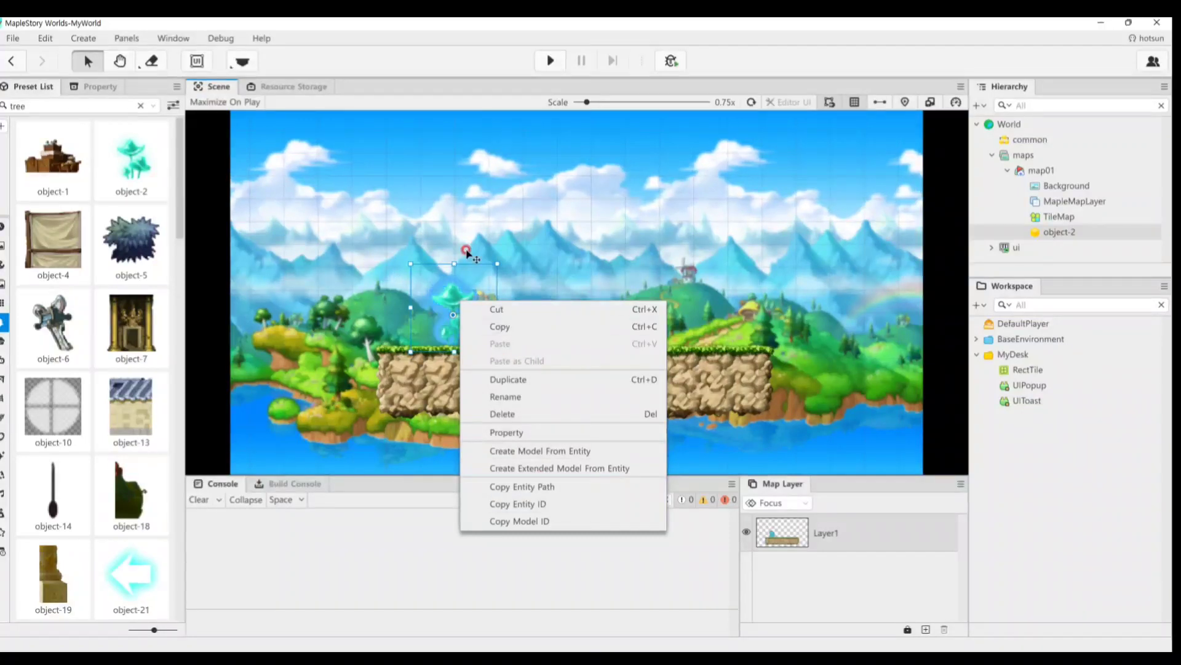
click(44, 38)
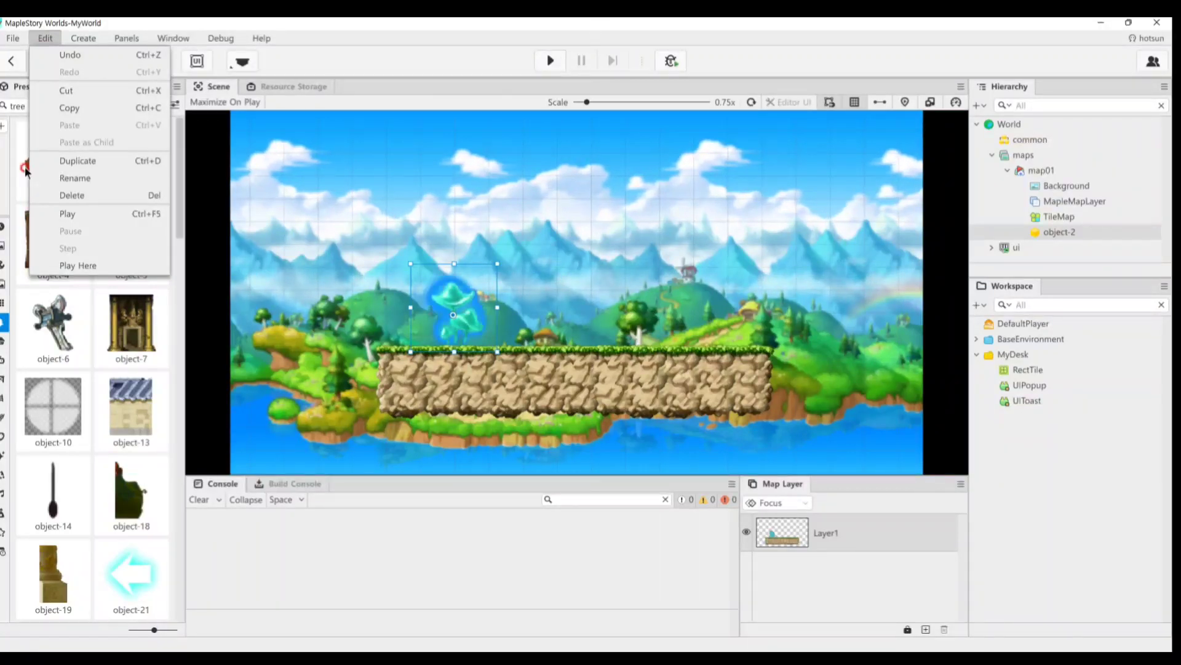
click(12, 38)
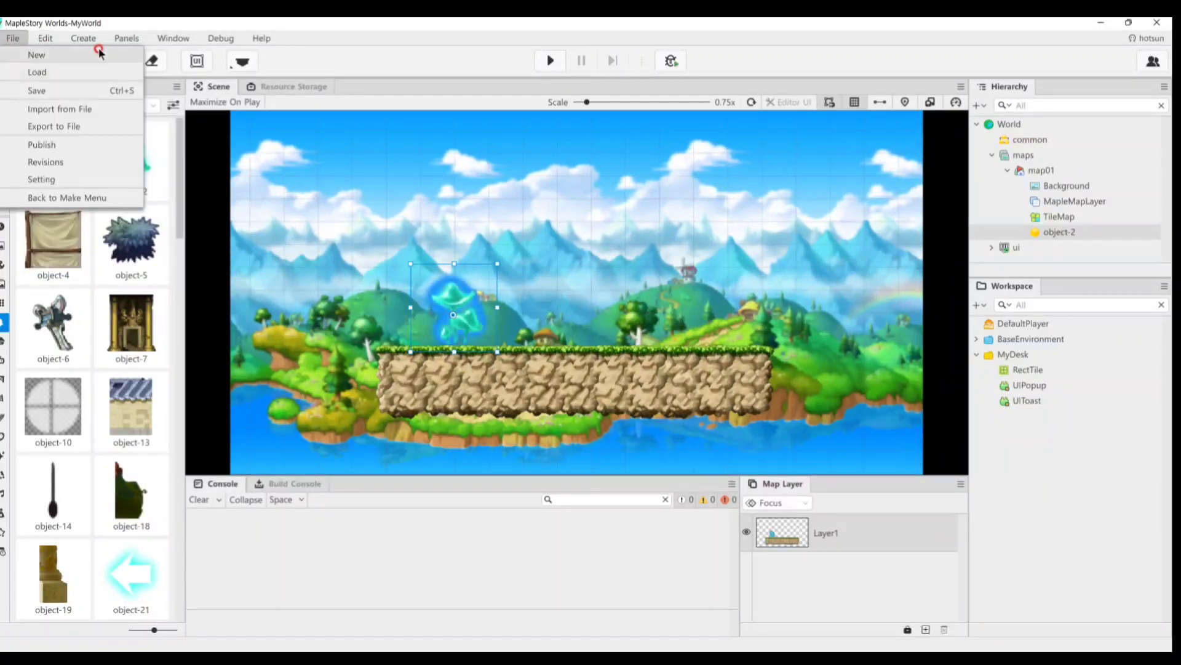
click(84, 38)
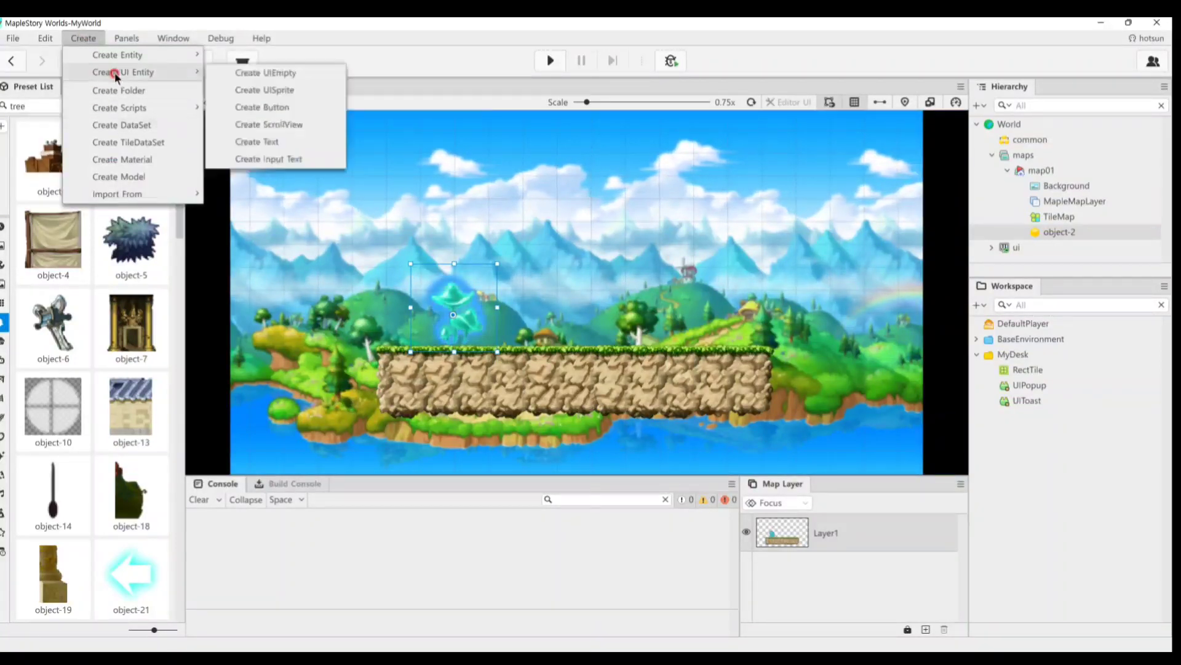
click(71, 110)
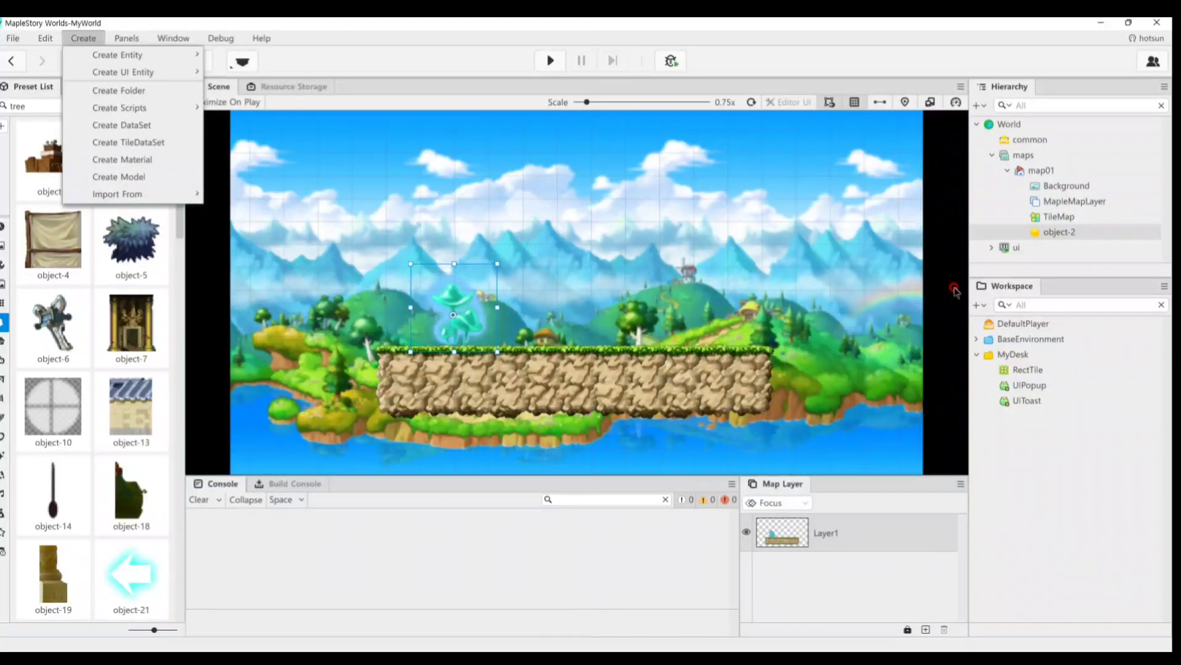
click(980, 306)
click(981, 306)
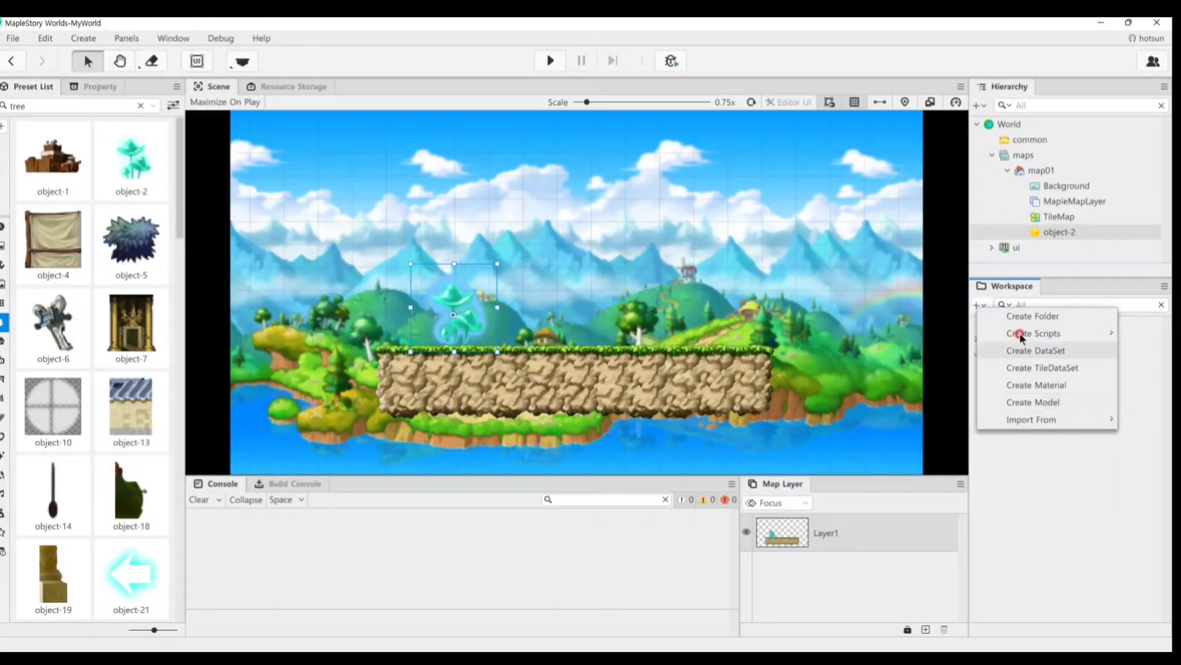
Delete the object-2 plant from the tile platform
click(456, 326)
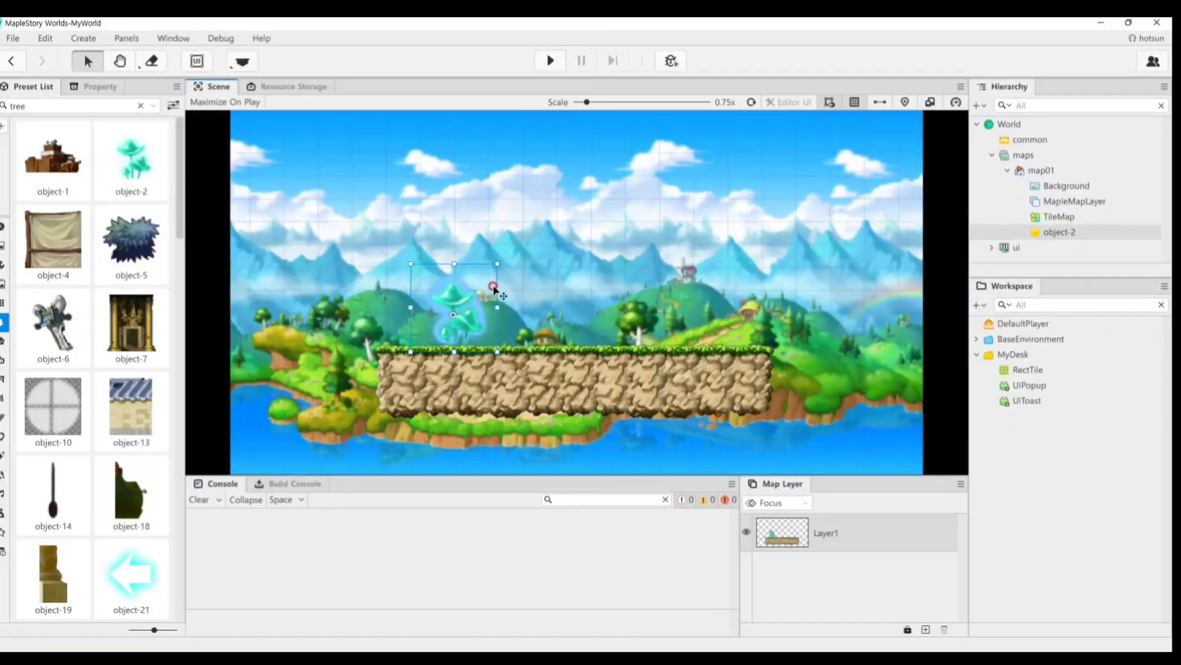
key(Delete)
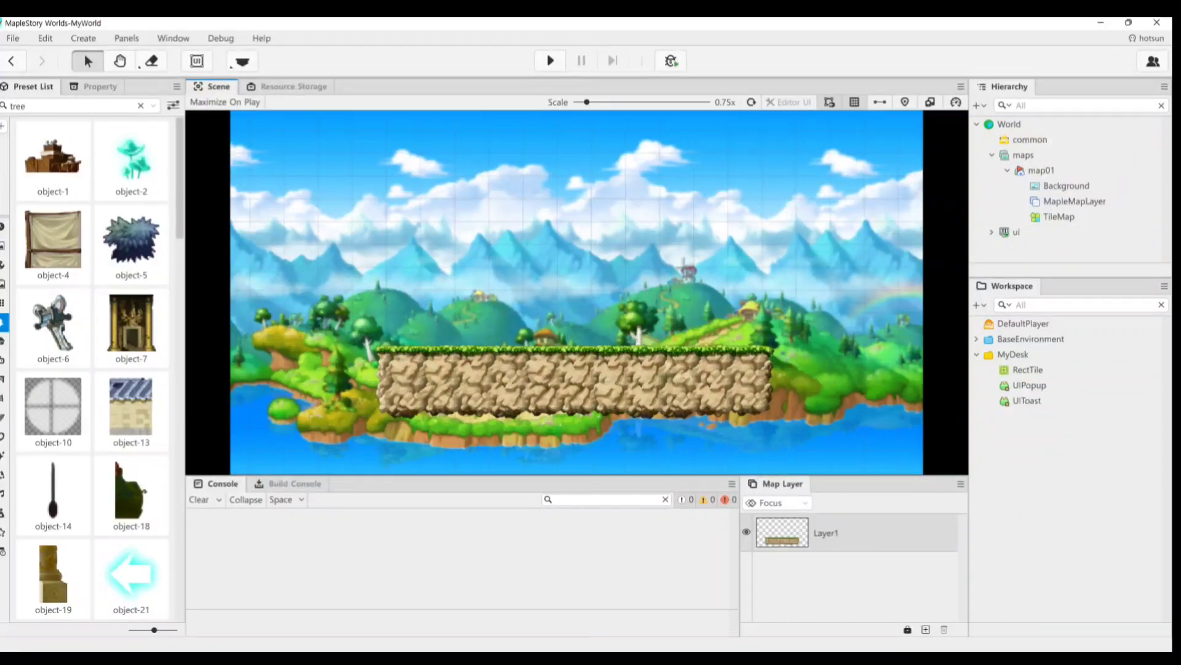
Review the available editor panels, viewing the Scene, Property and Preset List panels
click(127, 38)
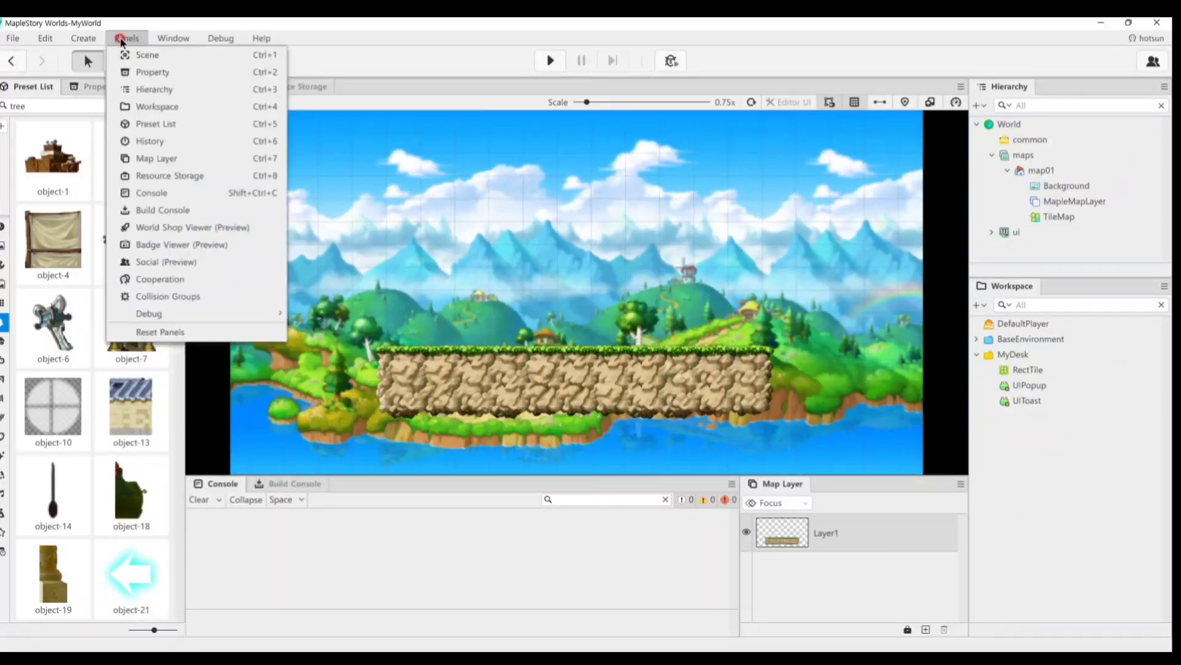
click(183, 55)
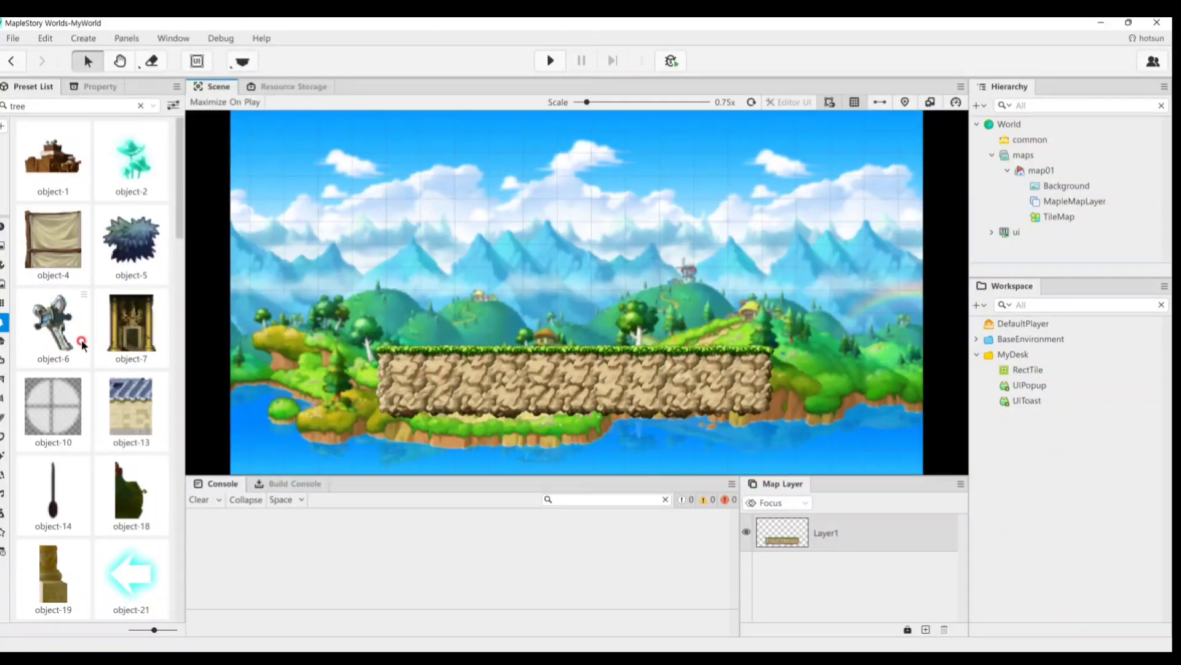
click(219, 86)
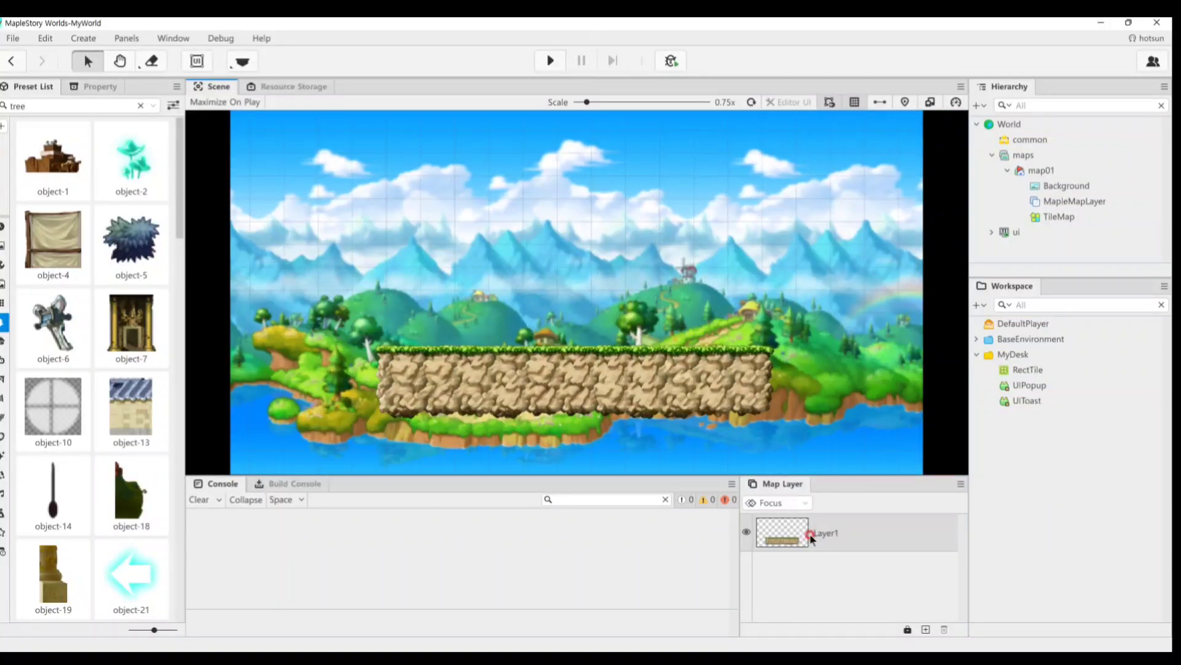
click(95, 87)
click(31, 86)
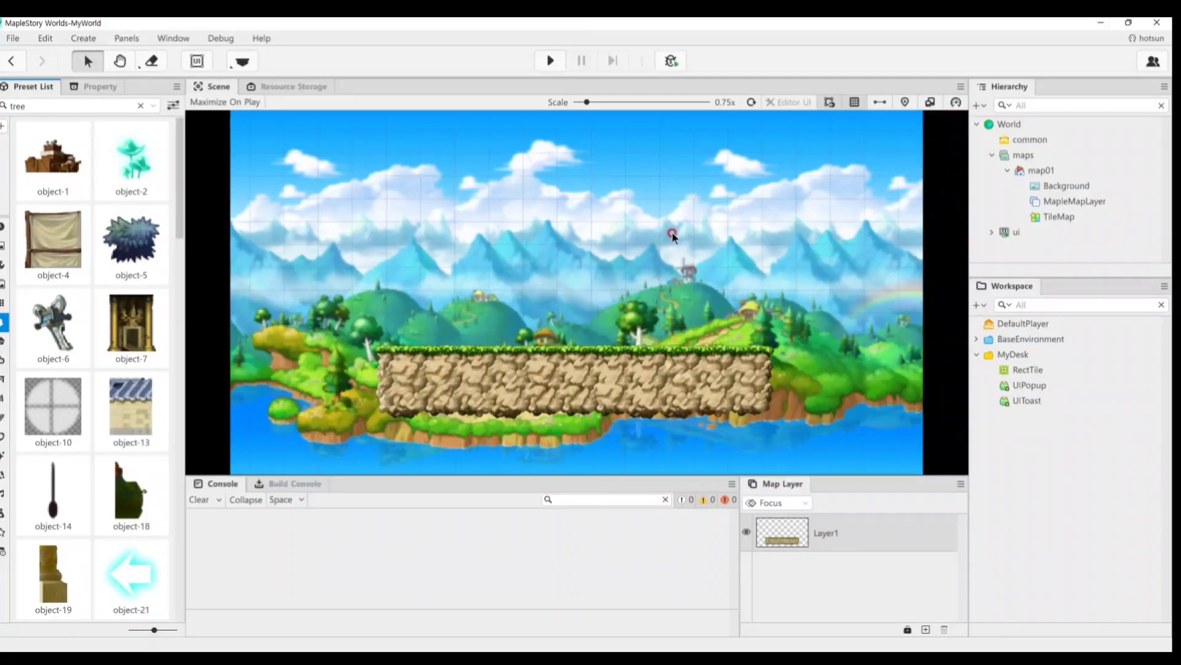
Show the Resource Storage panel and dock it beside the Build Console
click(127, 38)
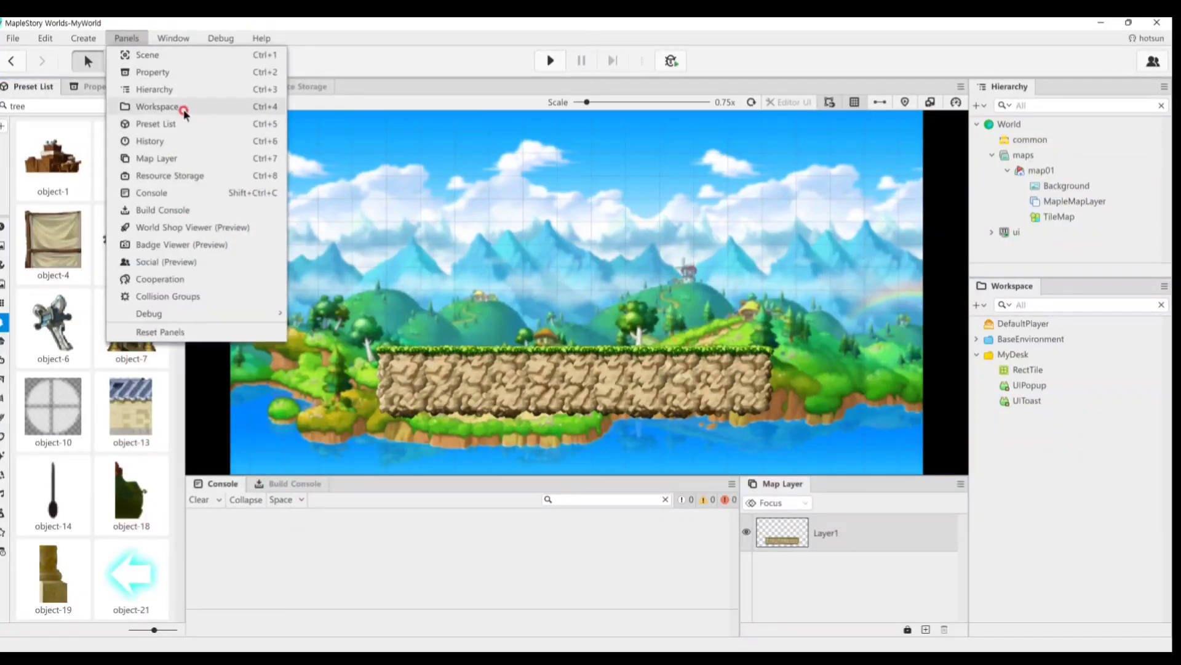
click(181, 182)
drag(263, 87, 369, 483)
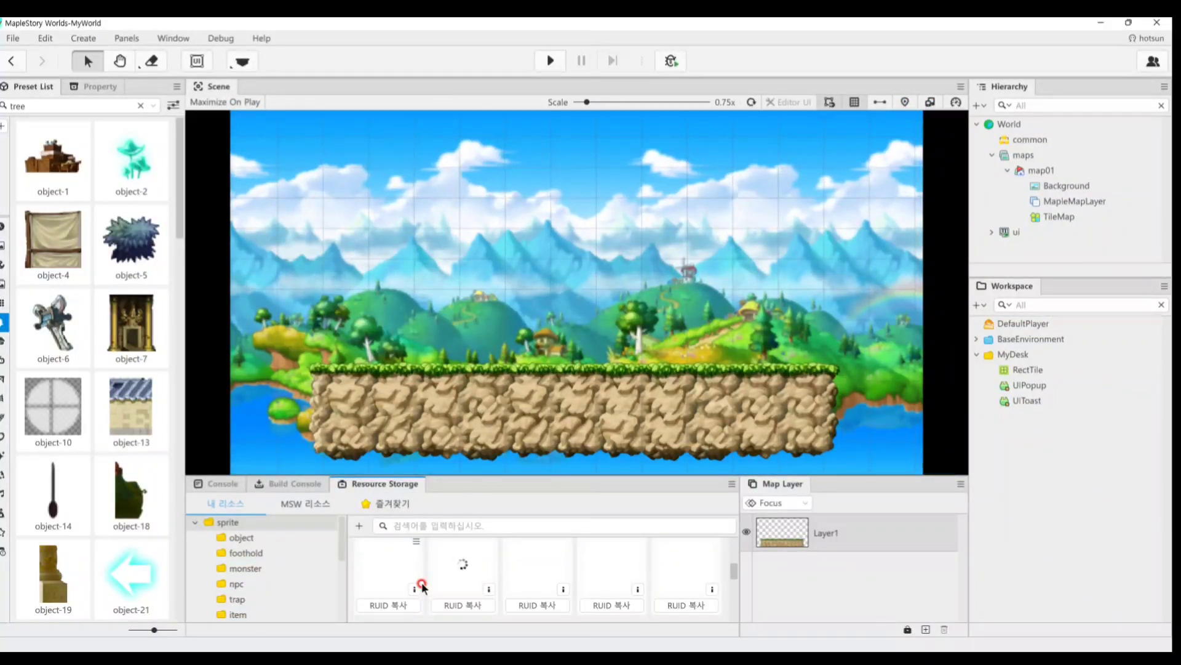
Close the Resource Storage panel and try to reset the panel layout
right_click(417, 486)
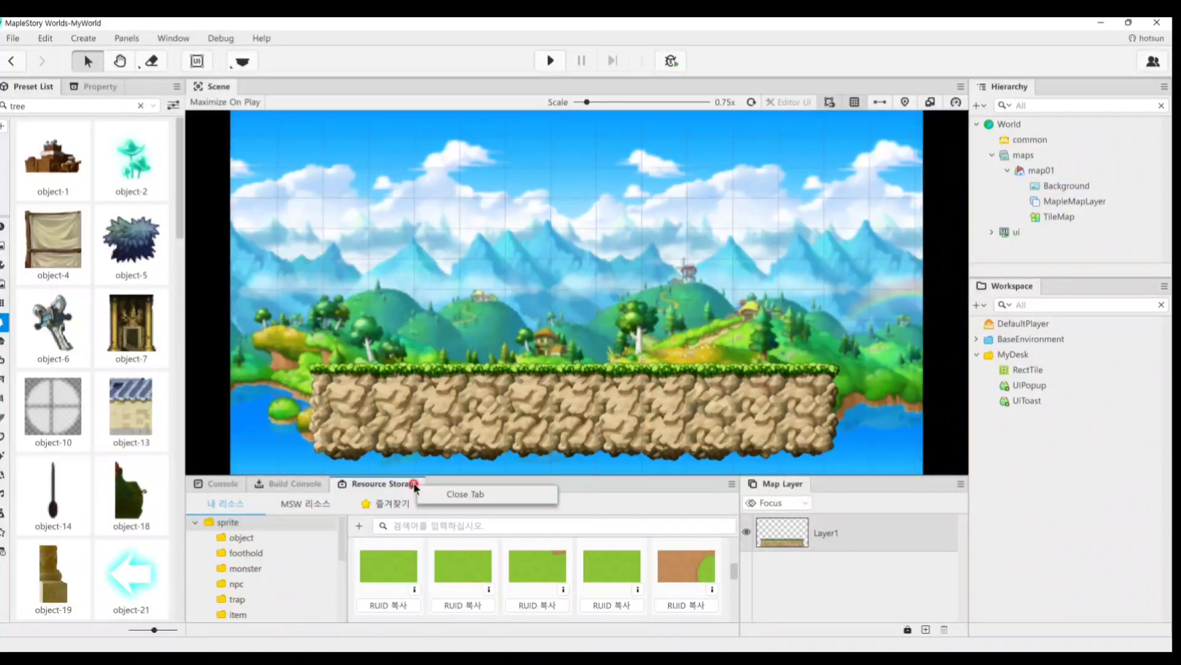
click(431, 493)
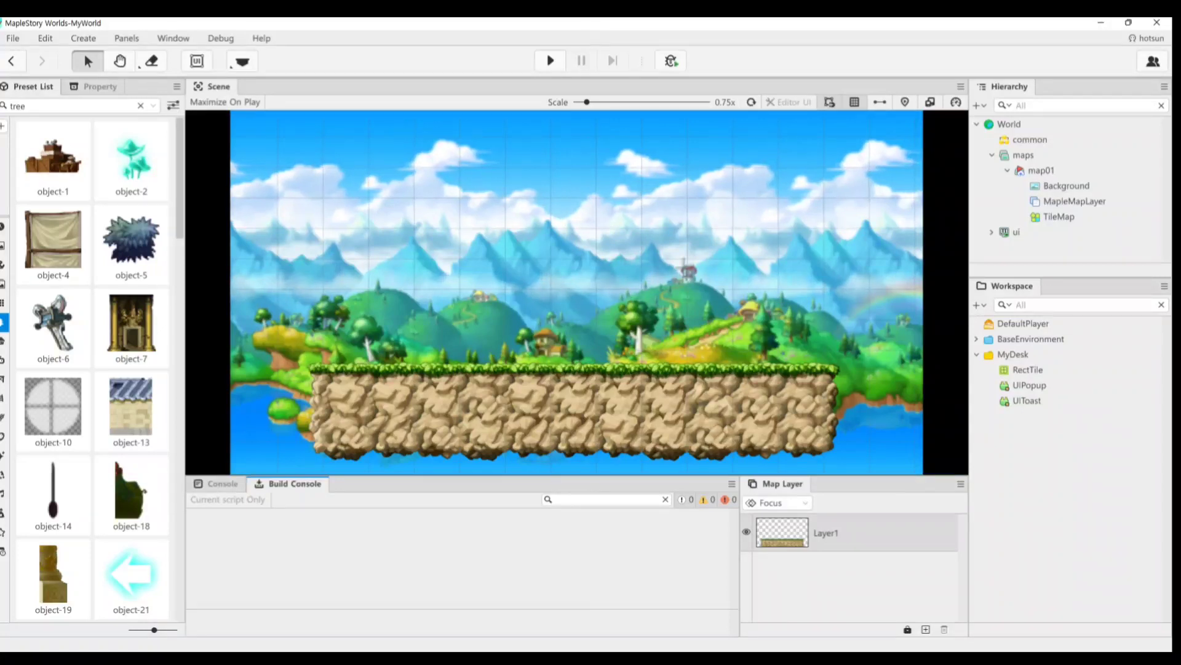
click(135, 39)
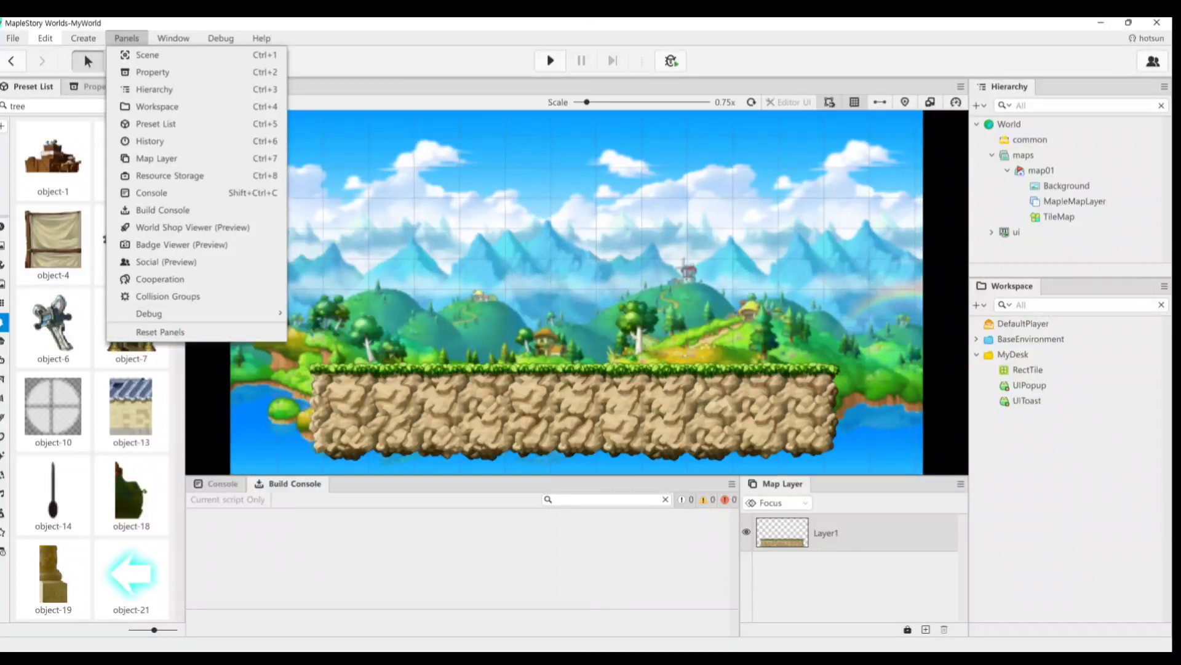
click(117, 330)
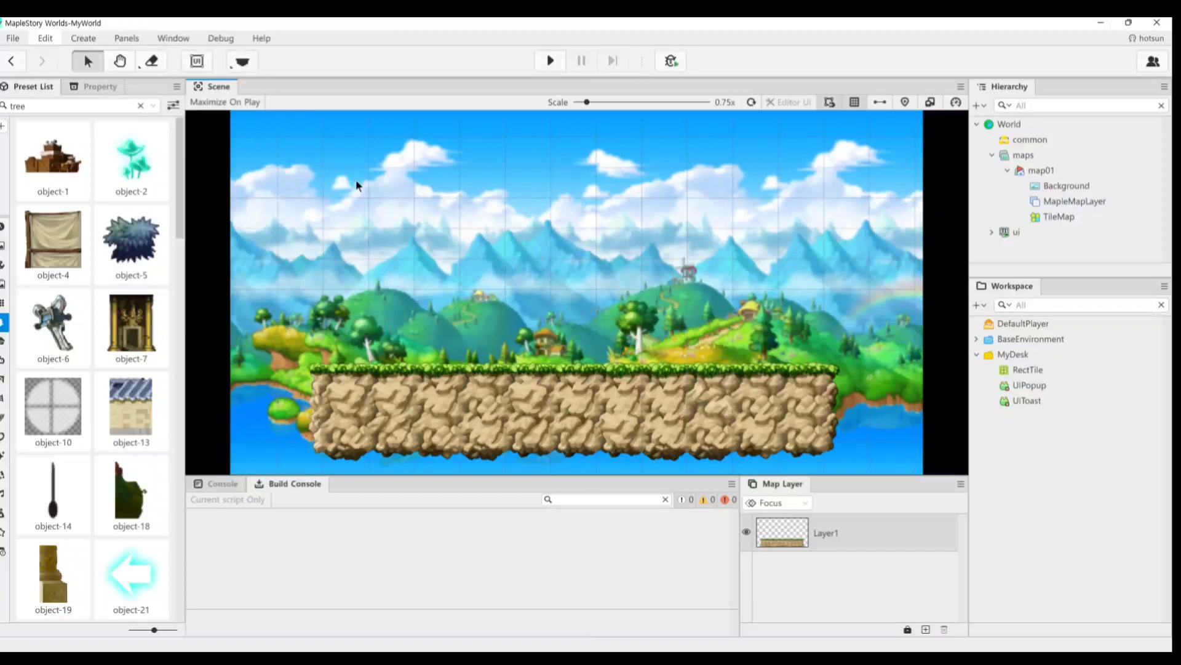
Open the world's map list and select the empty slot beside map01
click(161, 39)
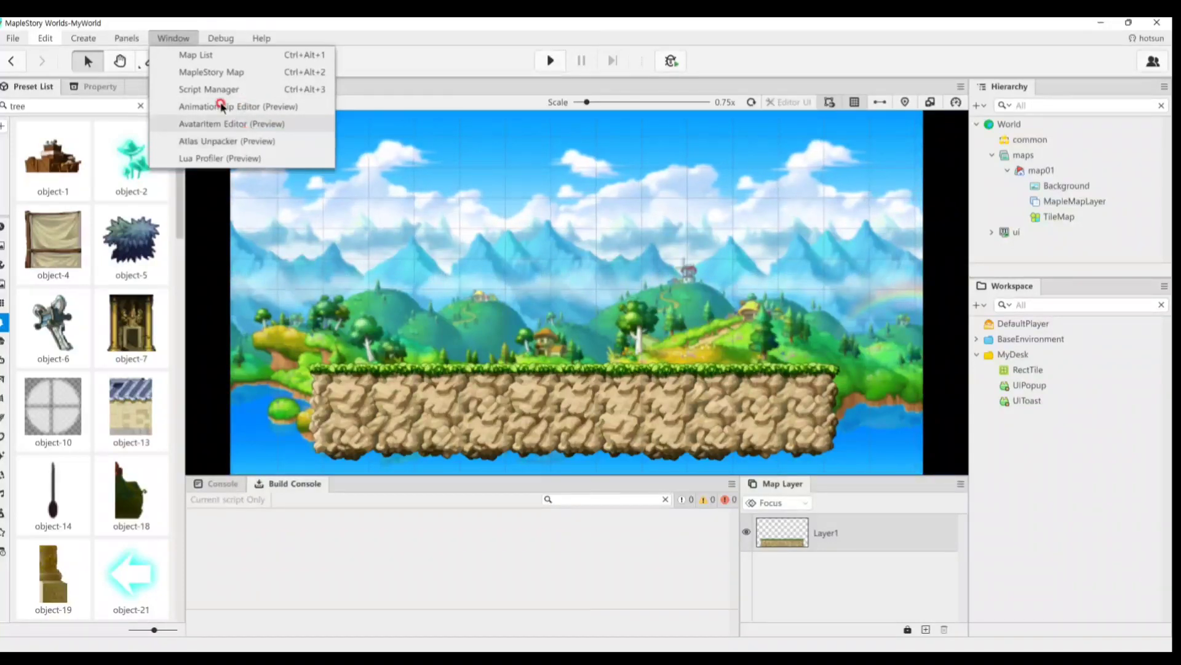
click(207, 57)
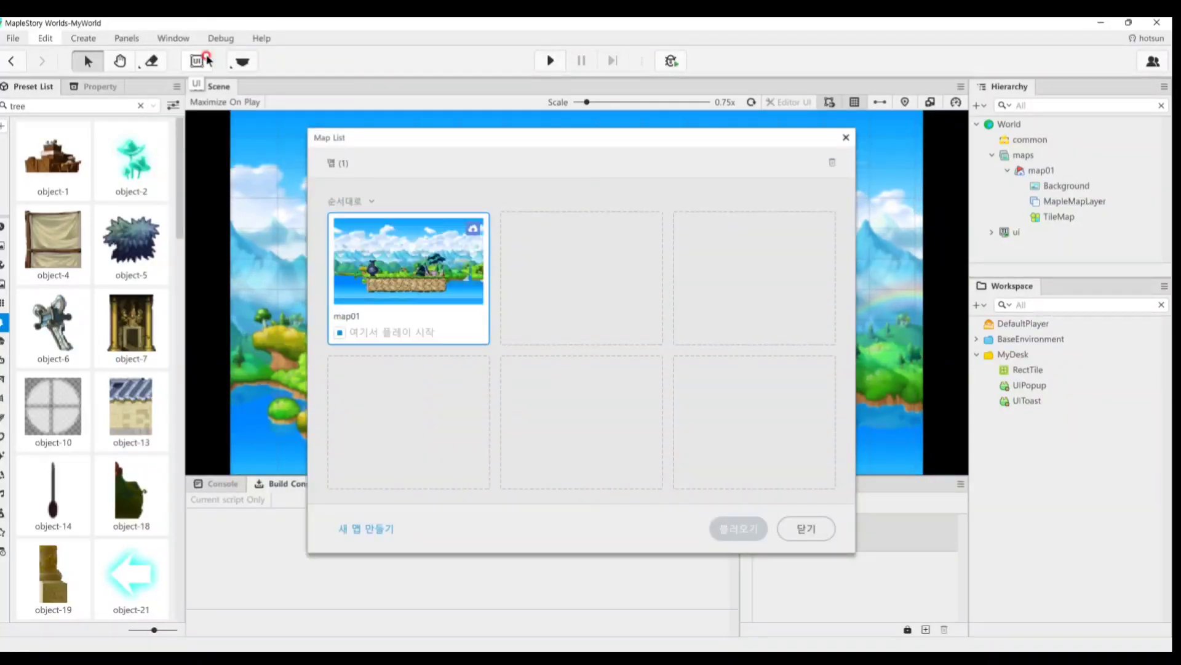
click(363, 229)
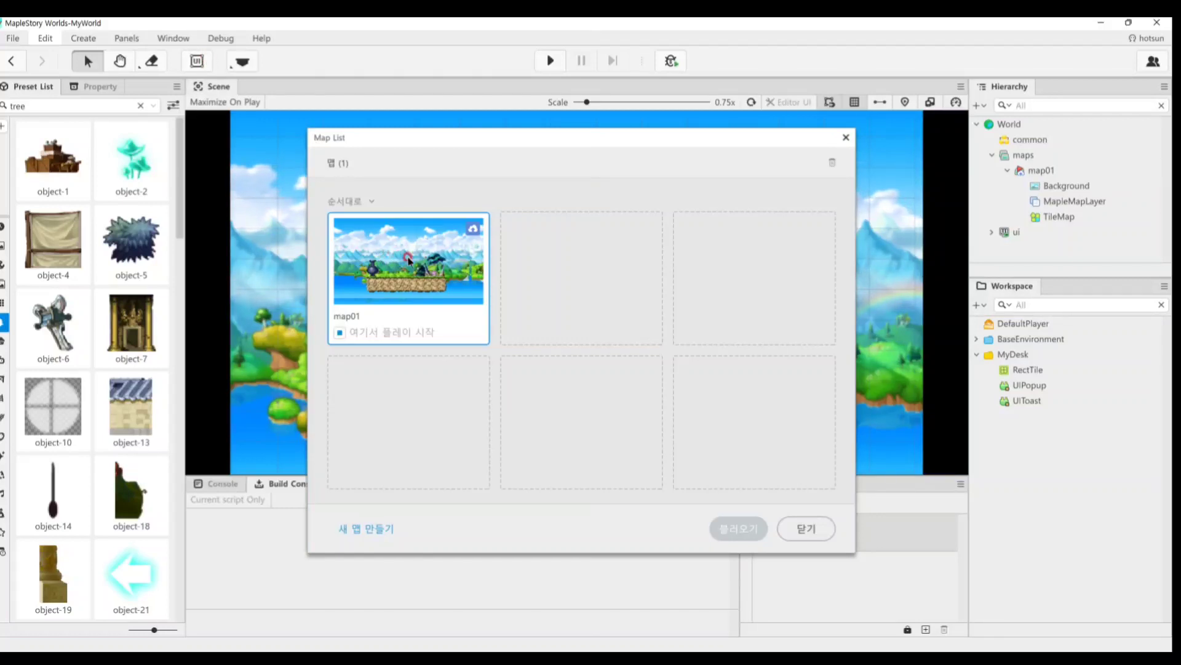
click(578, 264)
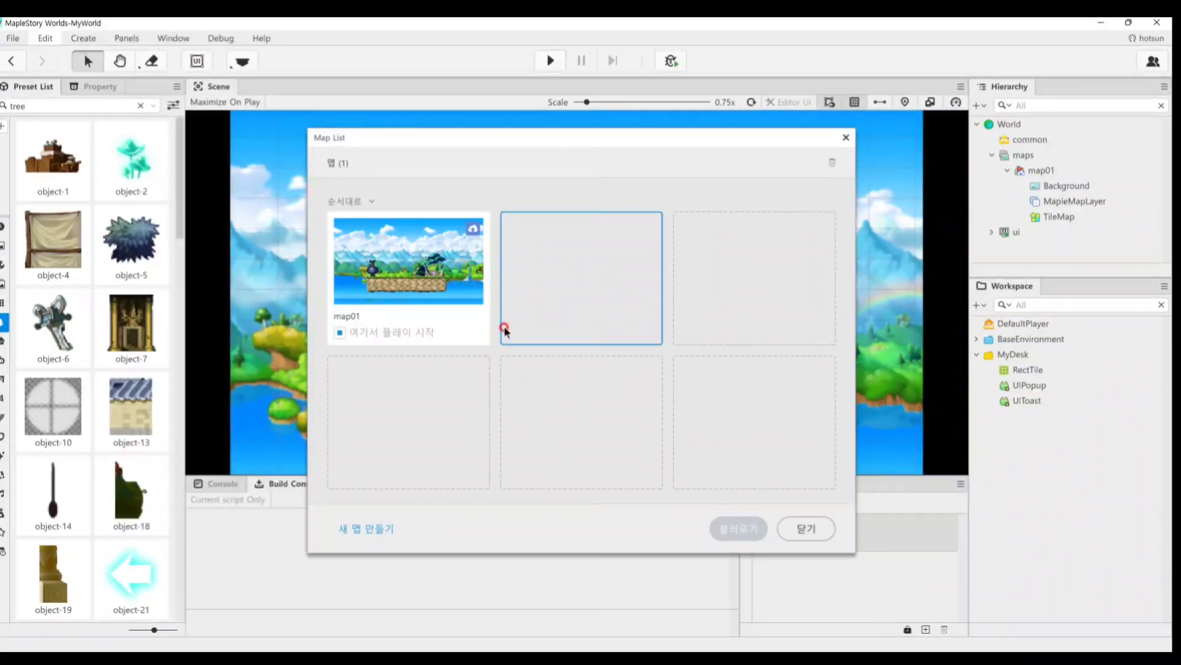
click(441, 284)
click(610, 282)
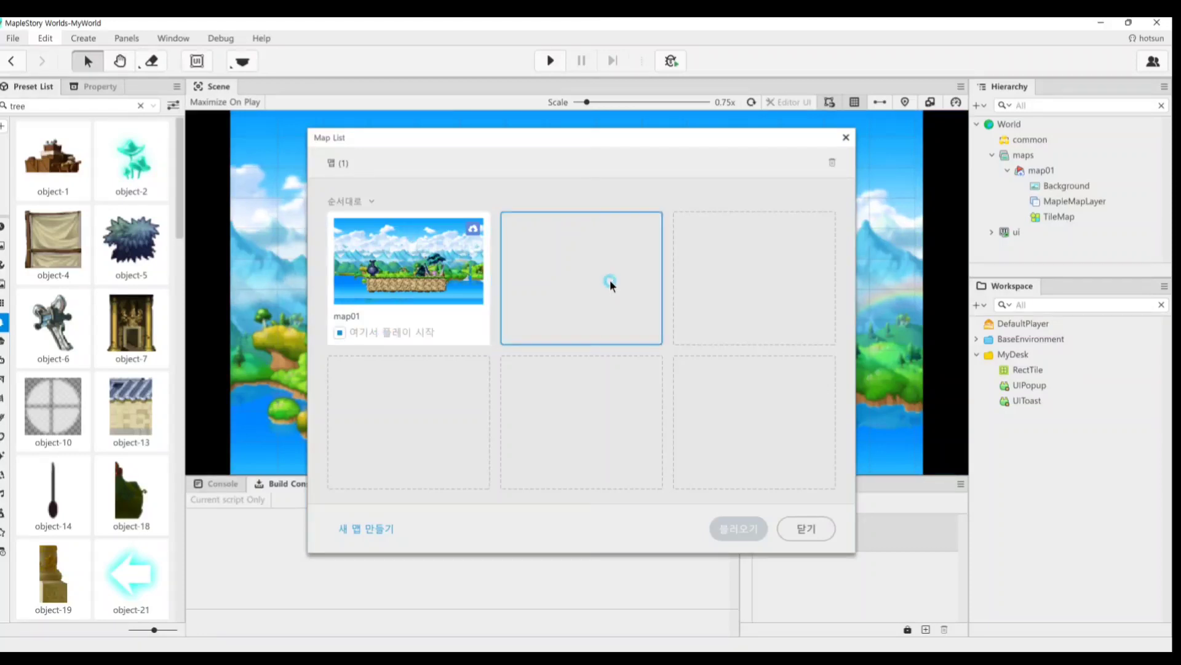
Create a new map, saving the pending changes first, and select map01 in the map list
click(387, 528)
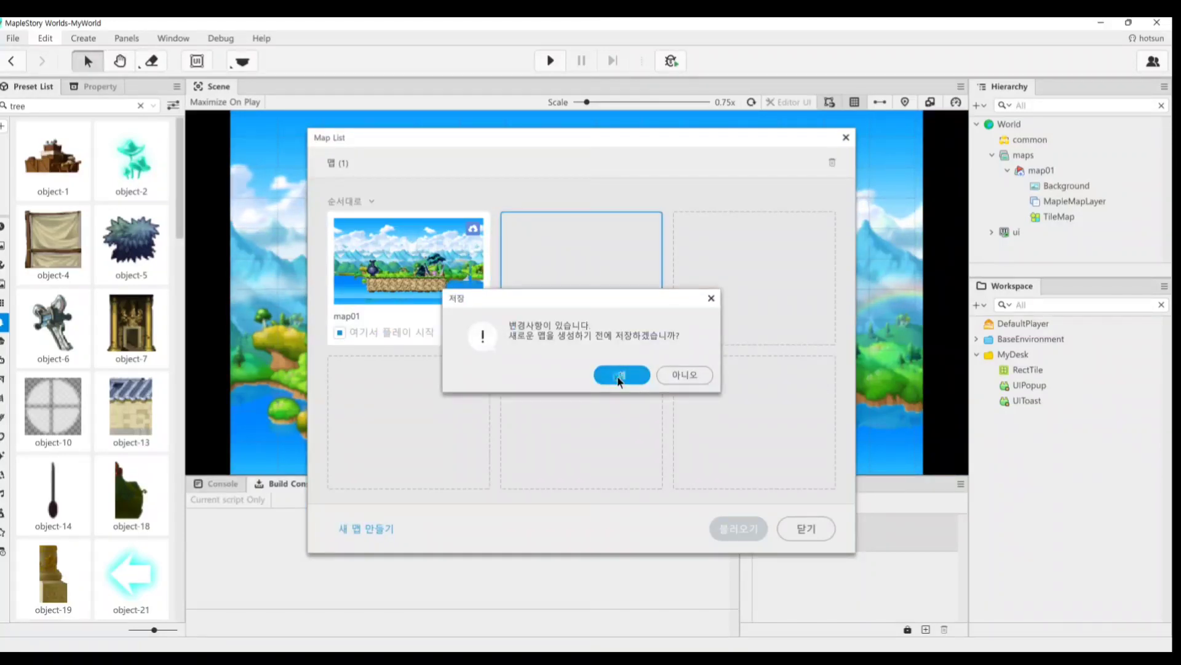
click(620, 376)
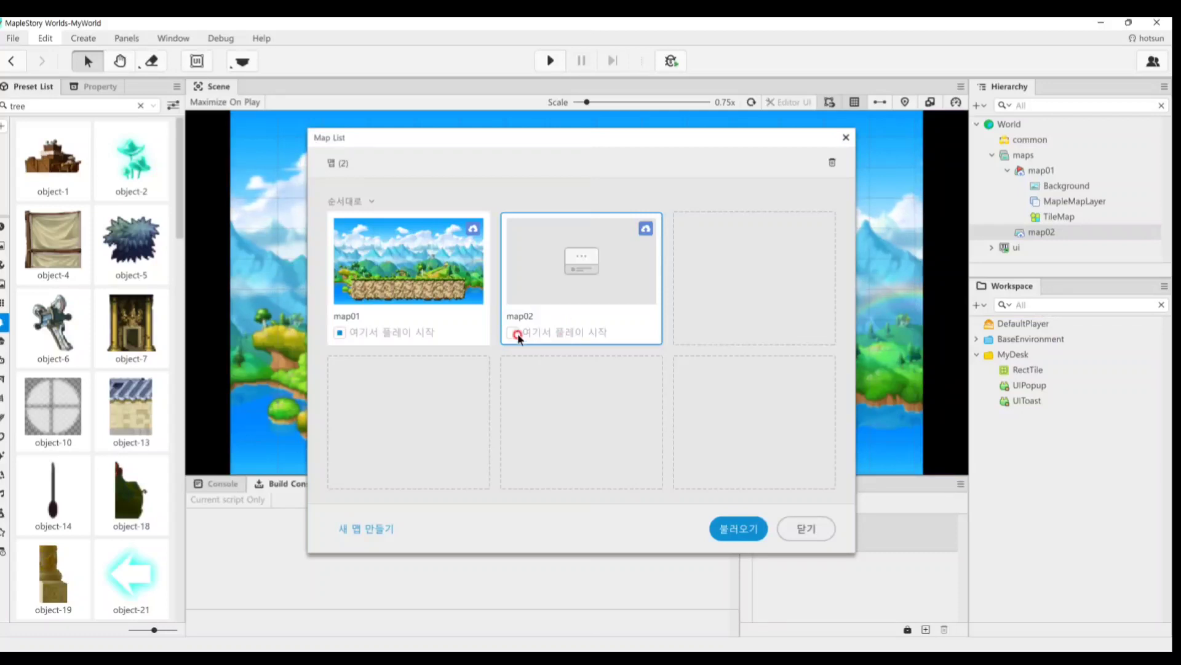
click(342, 332)
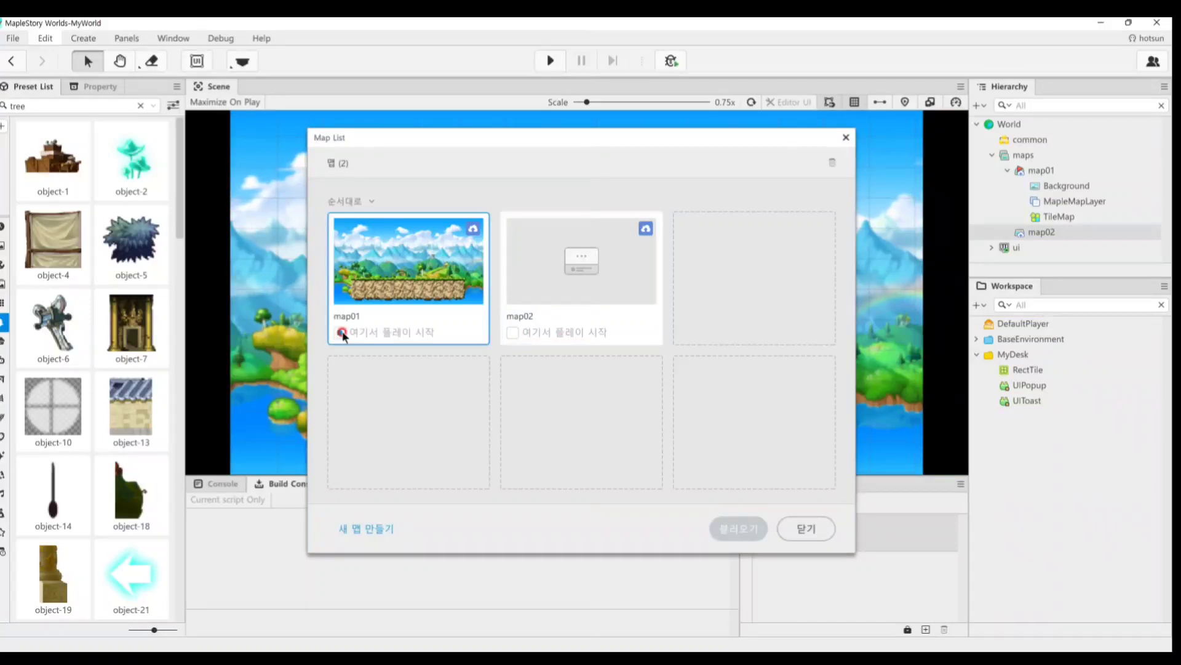
Set map02 as the start map in the map list and switch the start map back to map01
click(549, 339)
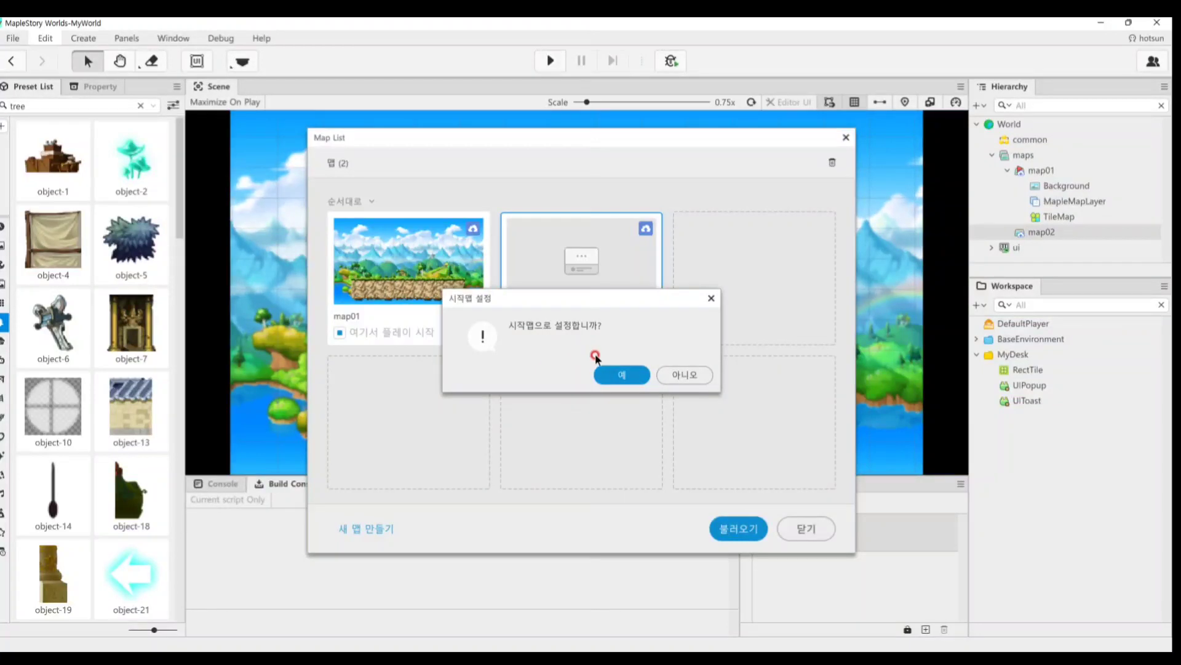
click(611, 374)
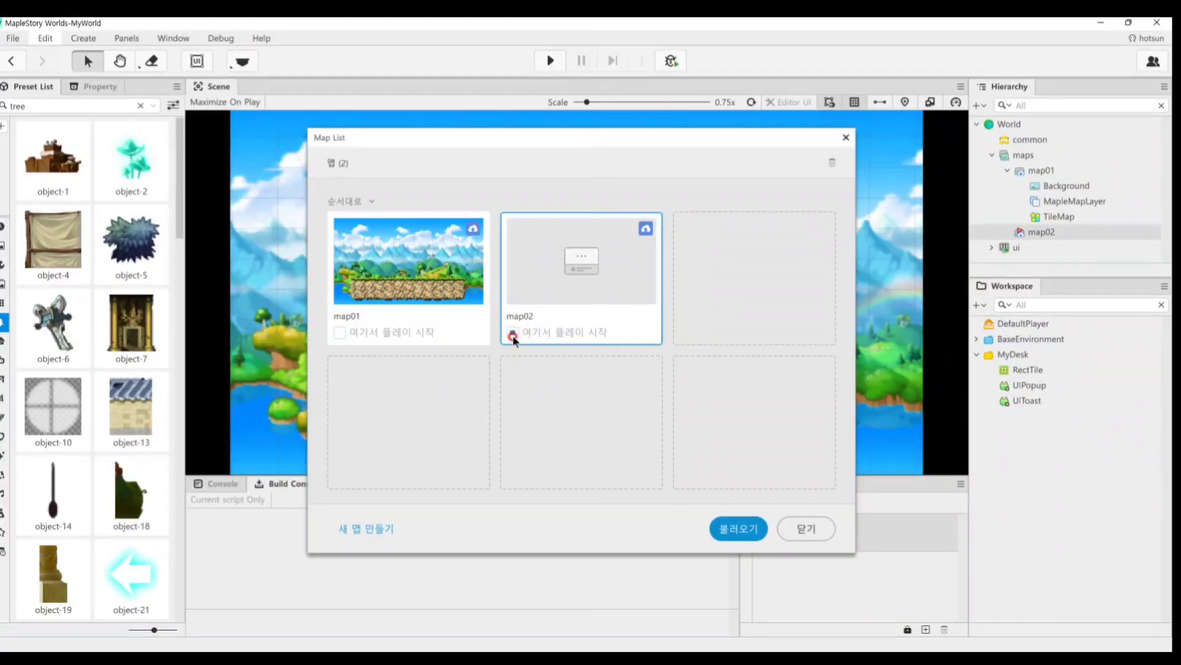
click(343, 335)
click(622, 374)
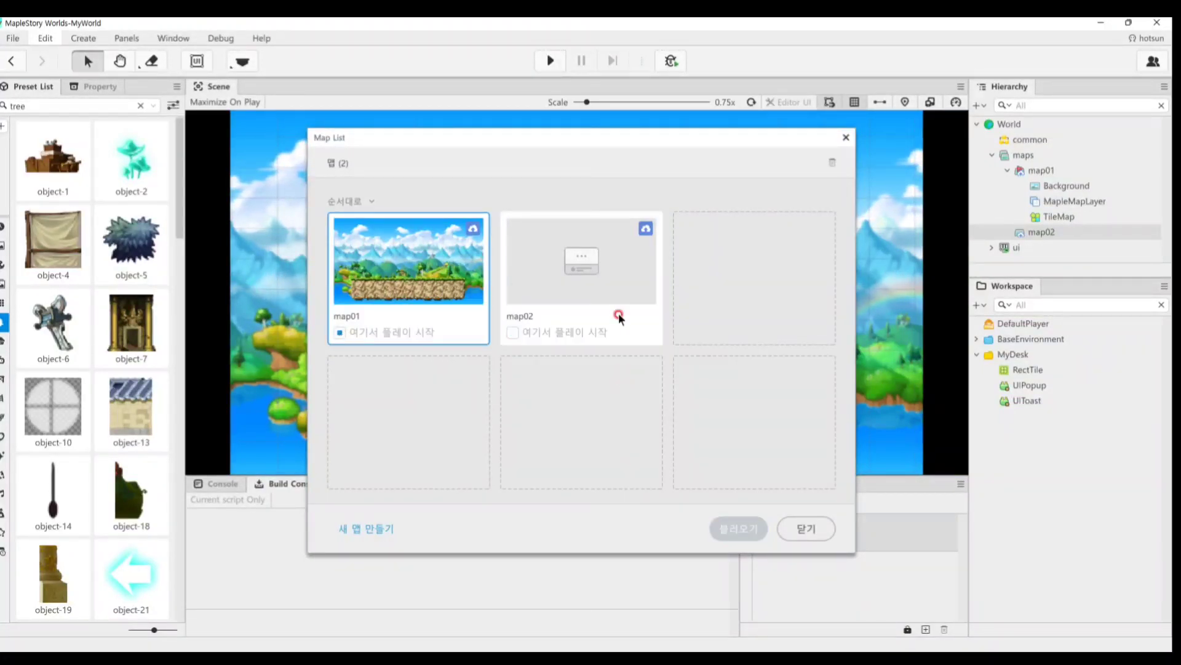
Show the map options available for map02 in the map list and dismiss them
right_click(623, 305)
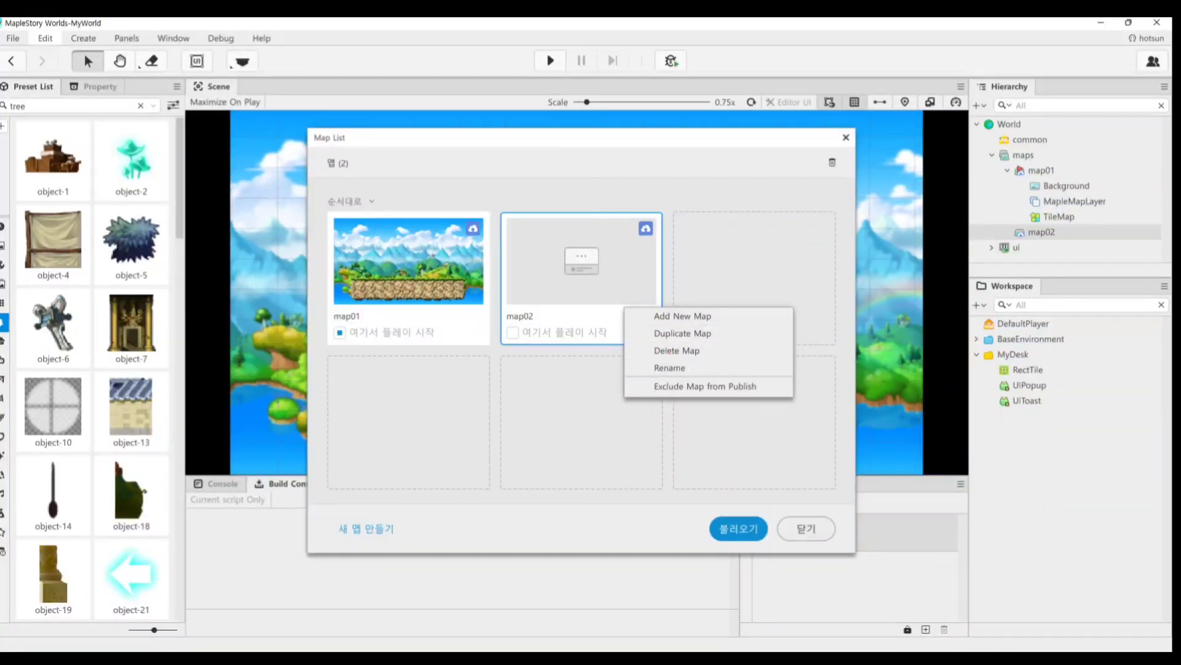
click(748, 543)
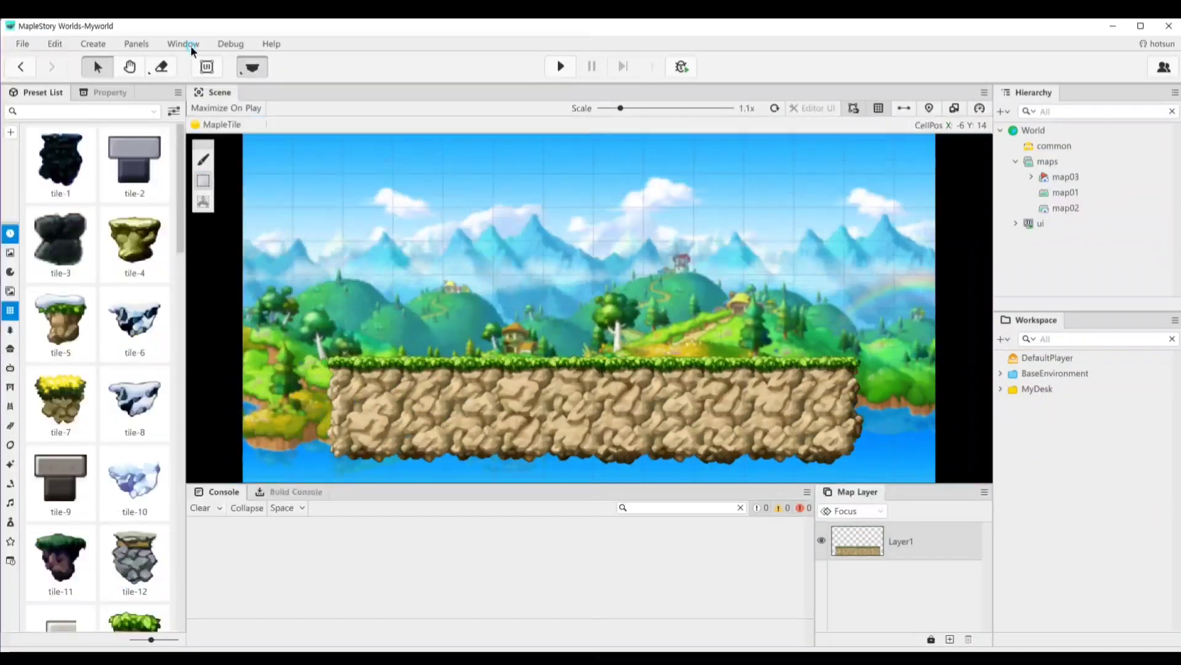
Open the MapleStory Map browser, look through its region list, and view the Minar Forest region on the world map
click(182, 45)
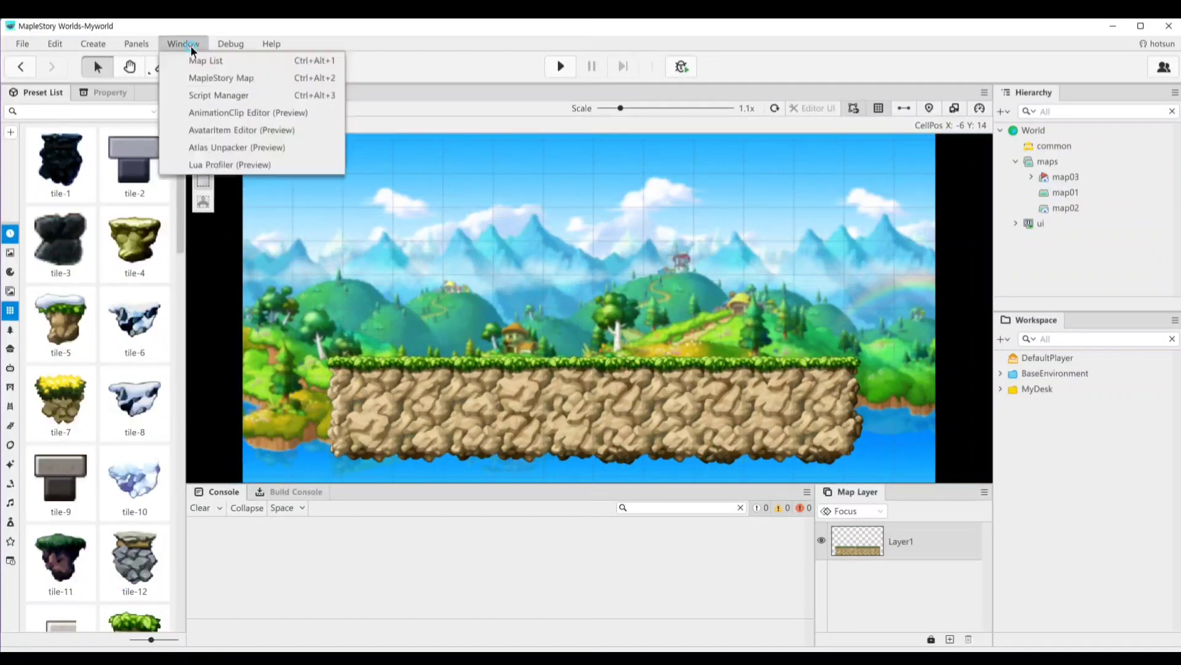
click(232, 81)
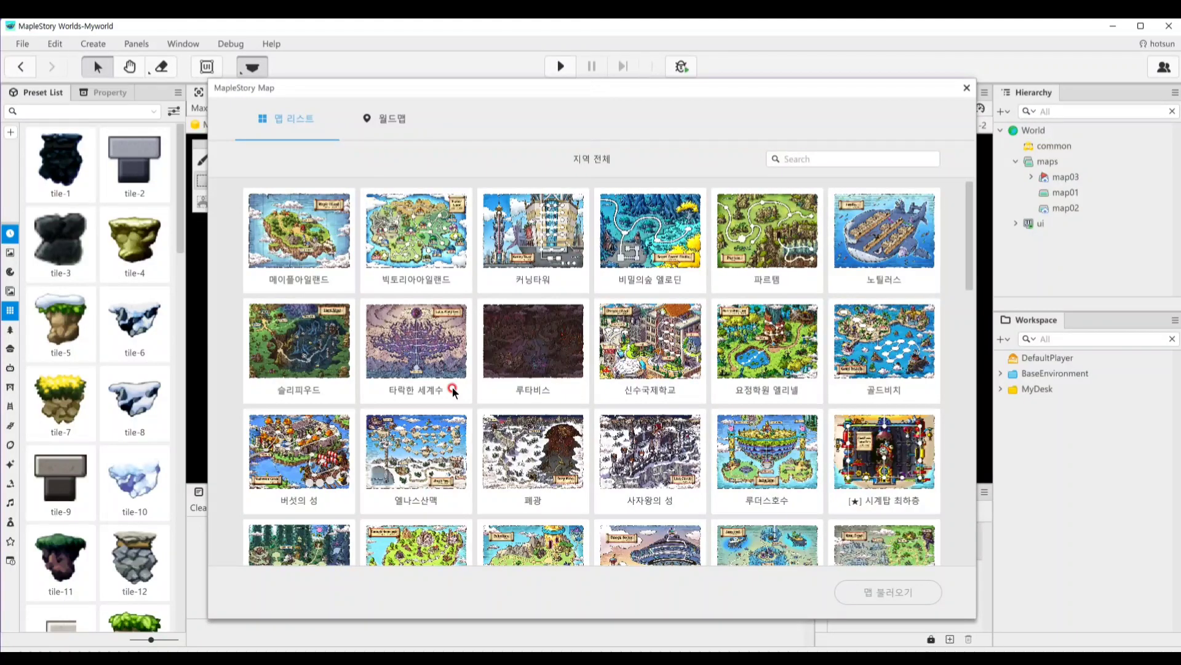
scroll(453, 393, down, 2)
scroll(371, 385, down, 1)
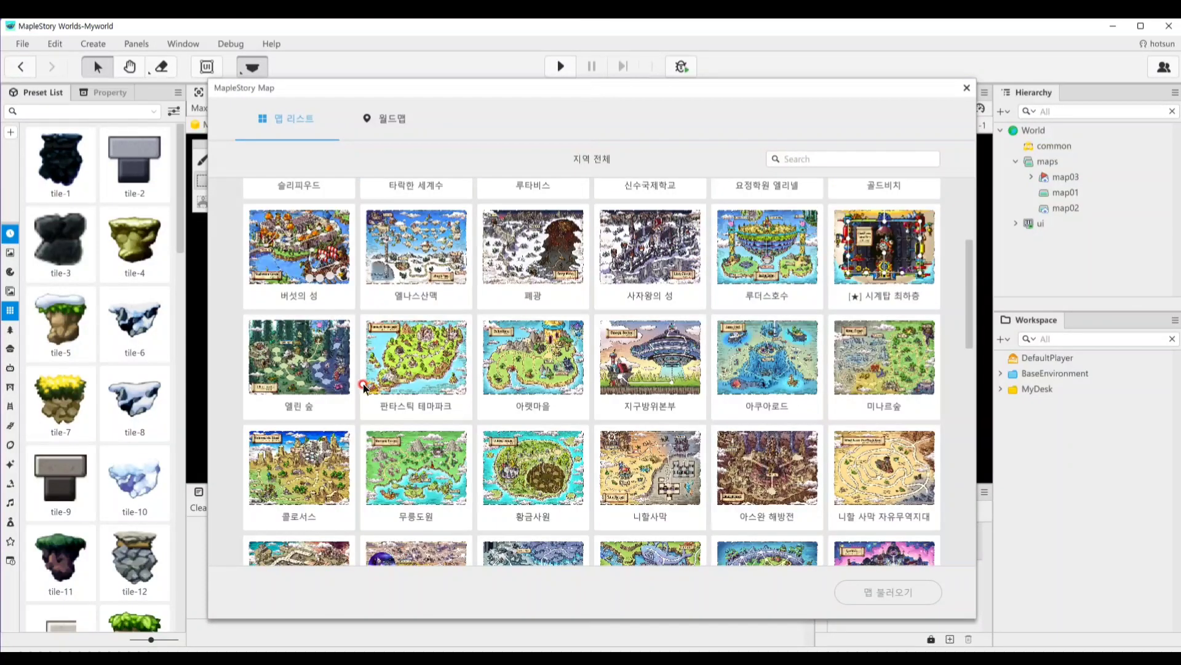
scroll(363, 386, up, 3)
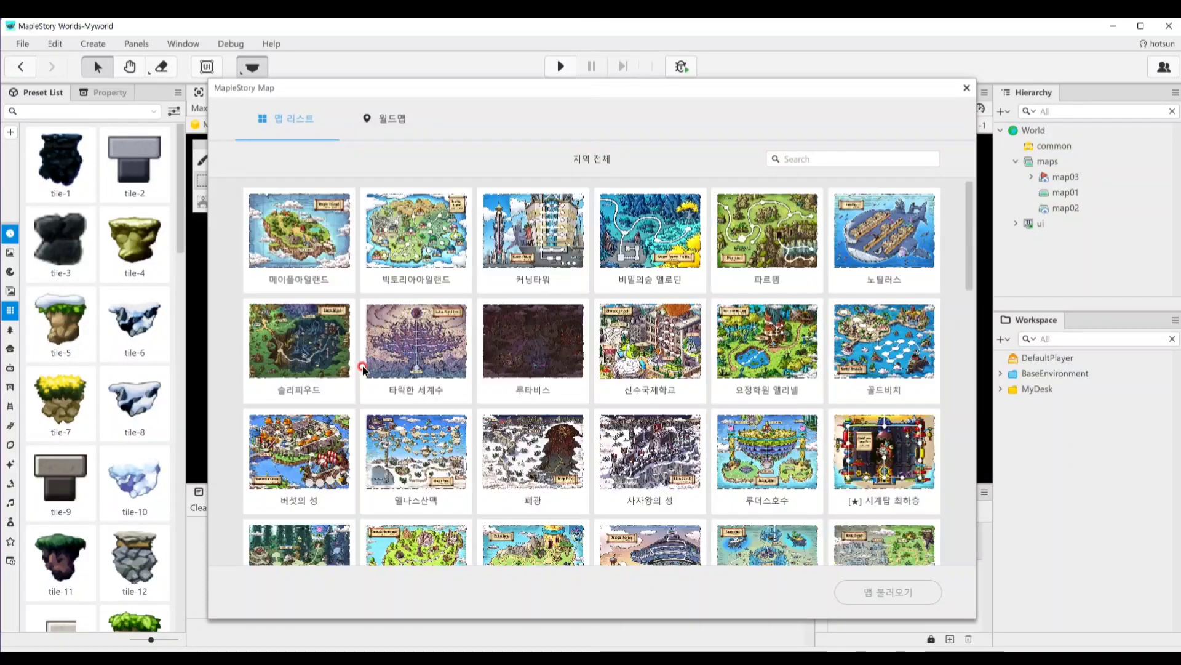
click(370, 119)
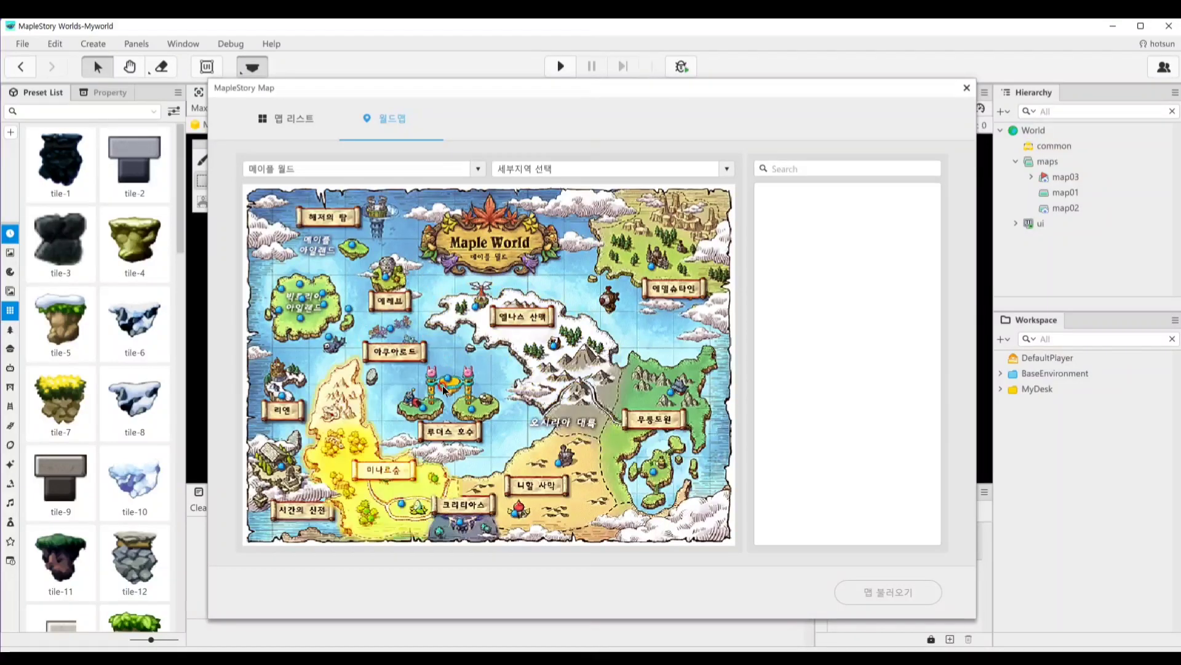
click(360, 450)
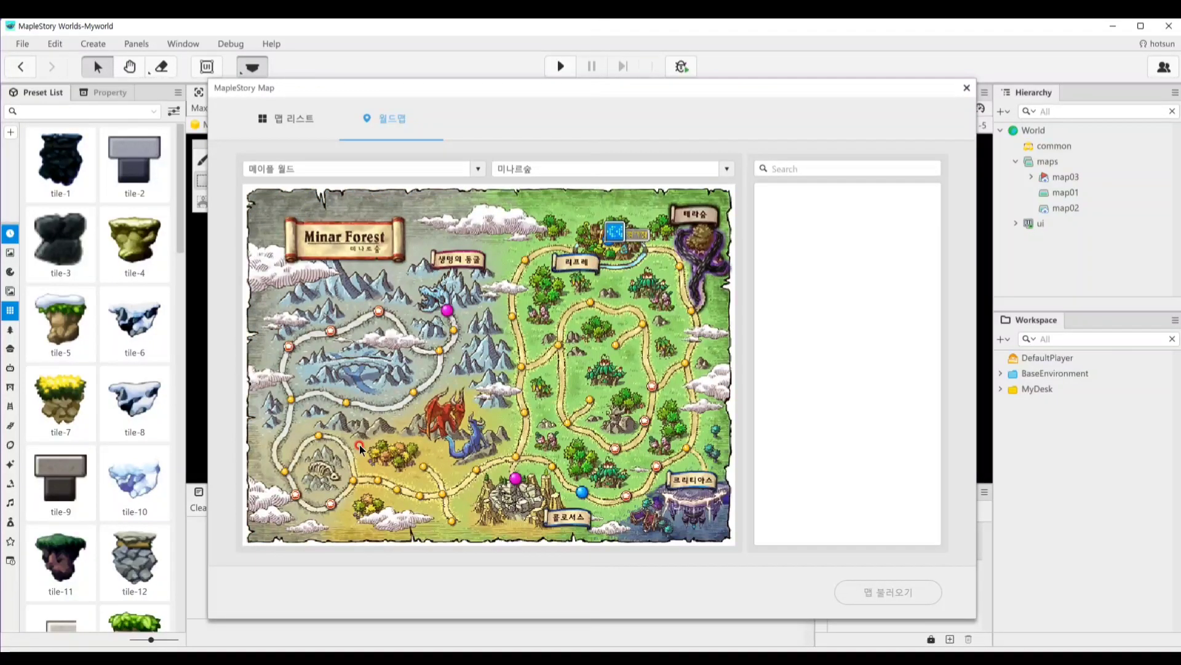
Load the 호수 위 2 map from the 요정학원 엘리넬 region of the map list, accepting that it overwrites the current map
click(302, 124)
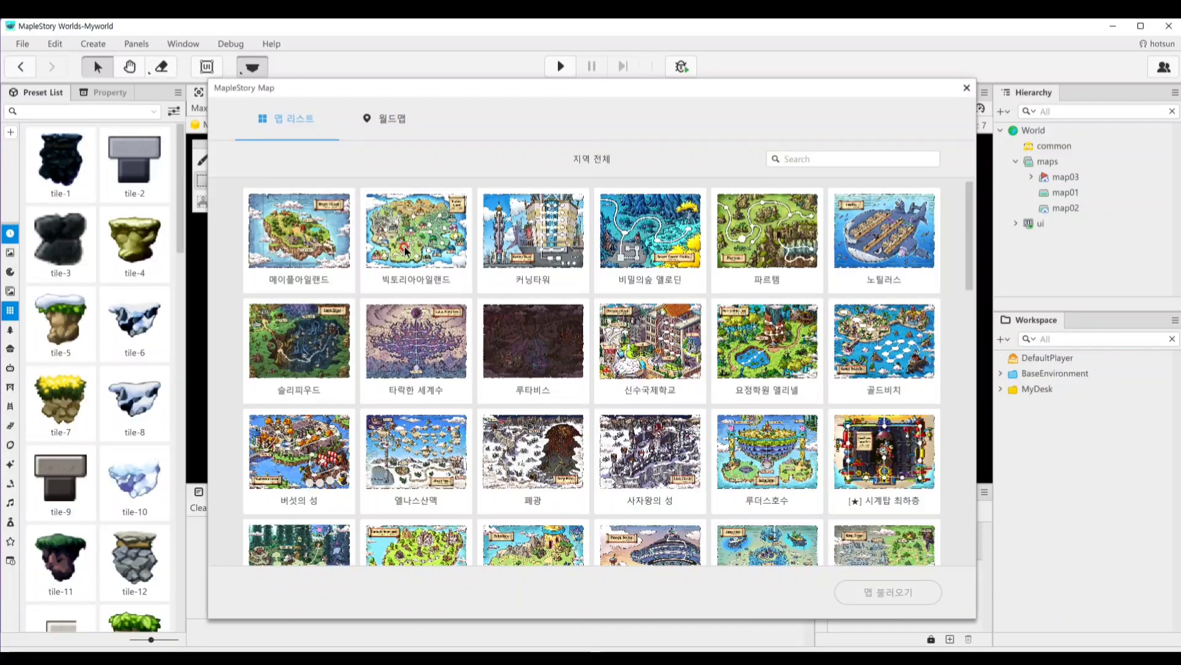
click(723, 356)
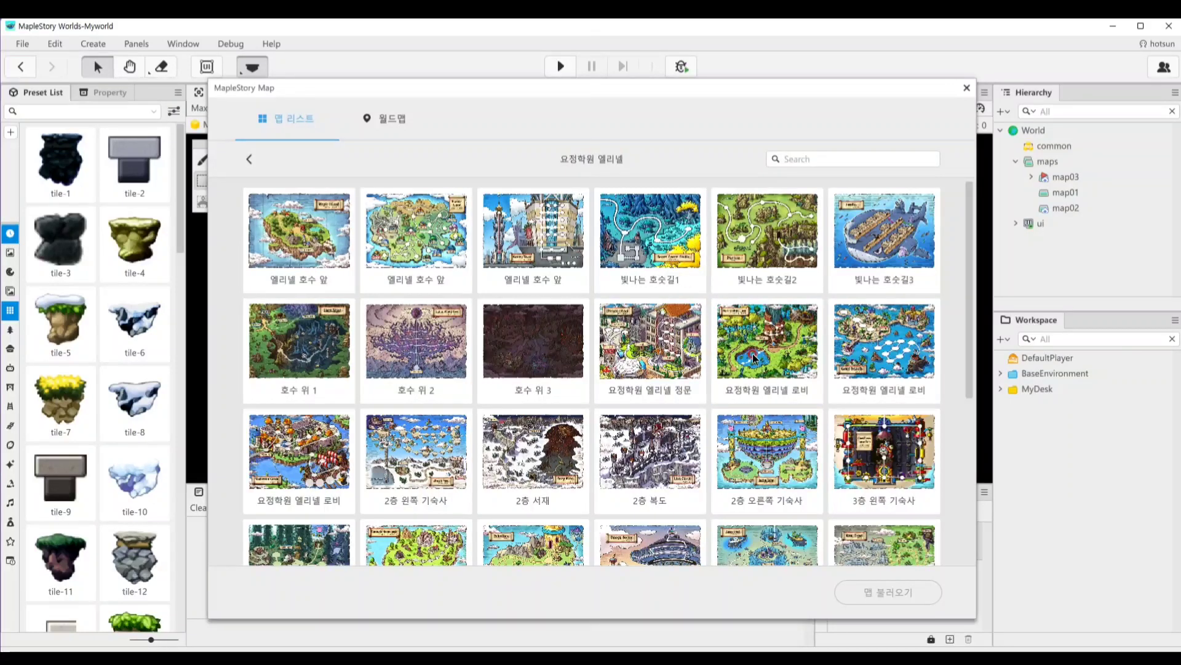
click(412, 327)
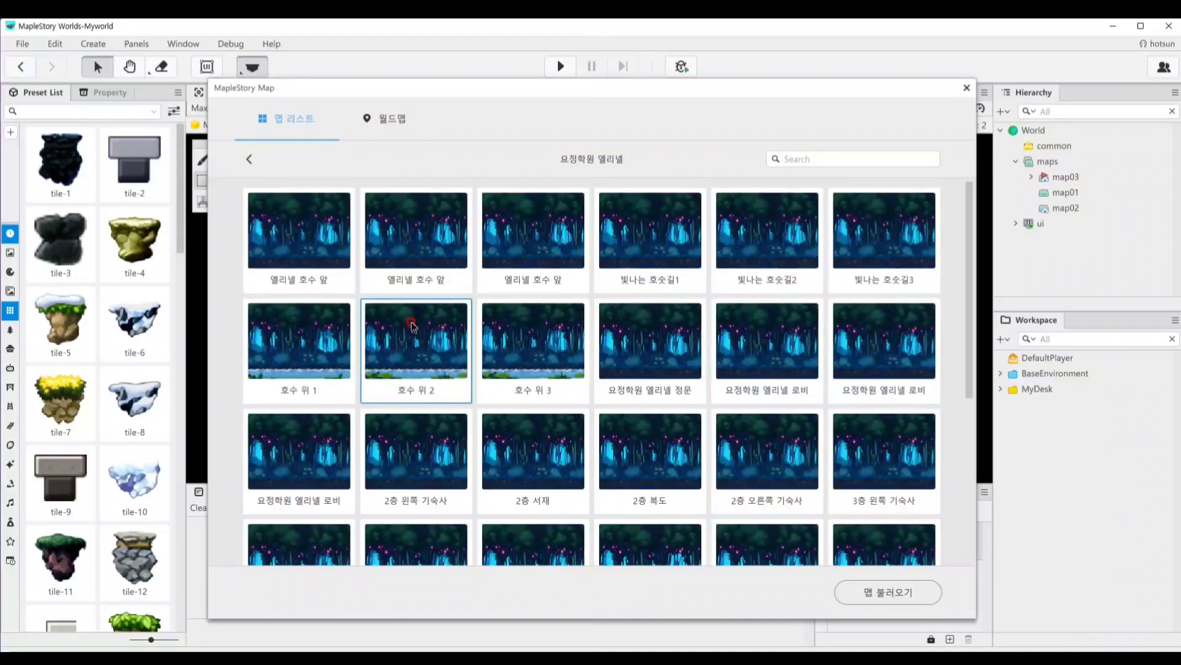
click(907, 592)
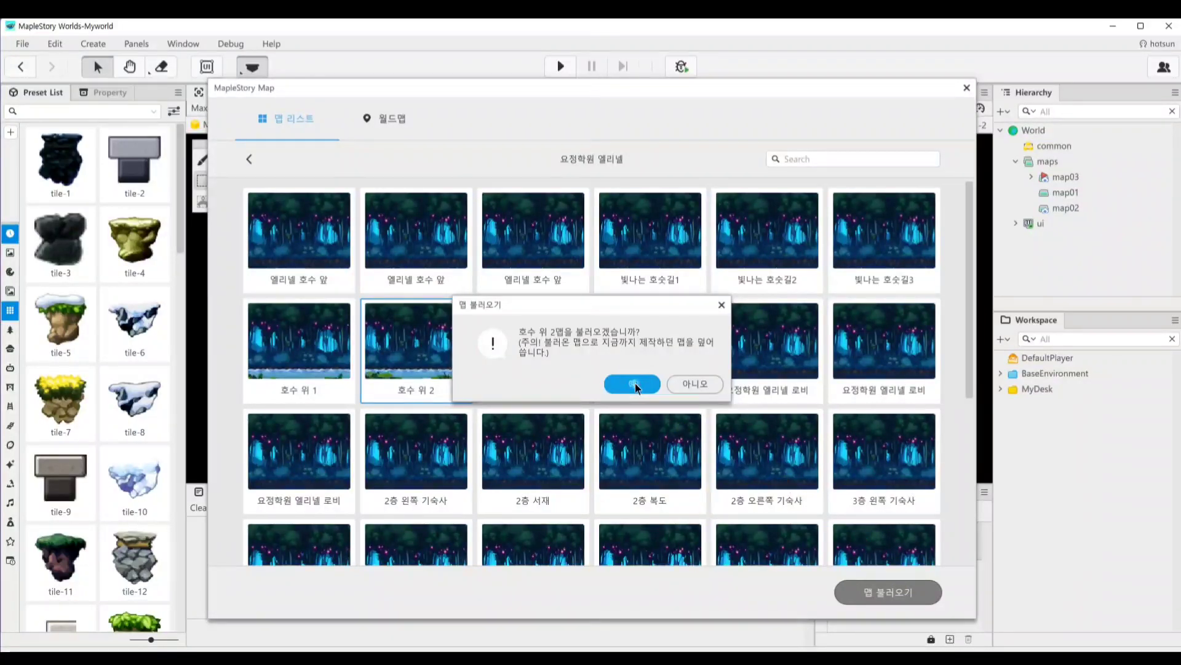
click(634, 384)
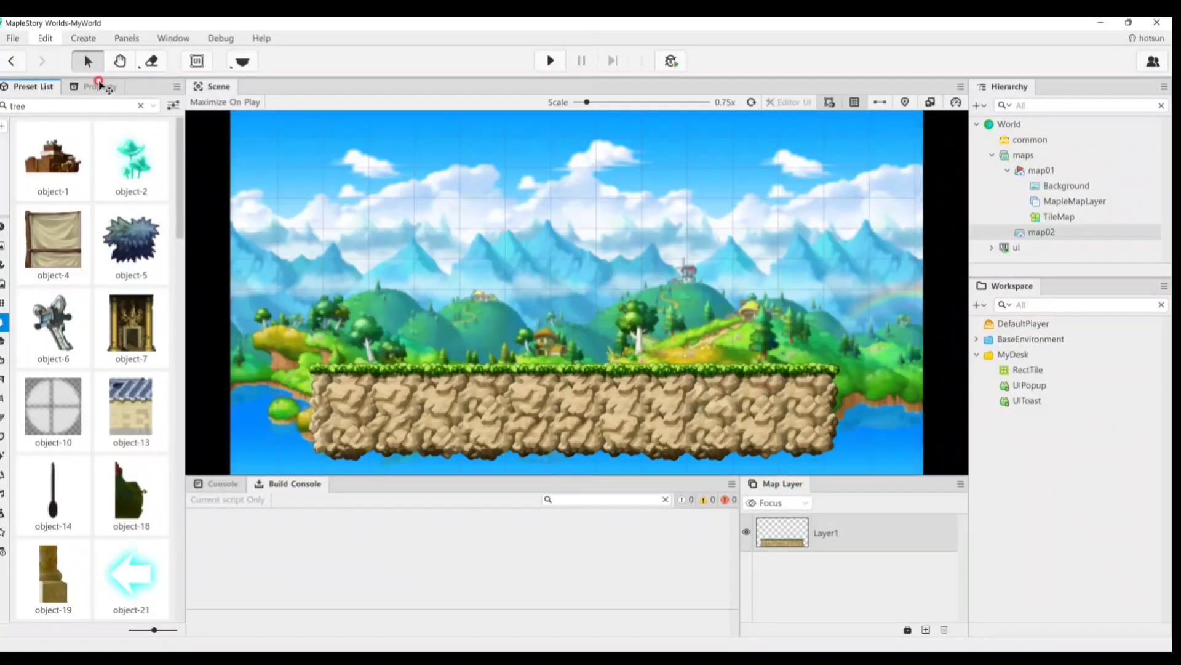
click(220, 38)
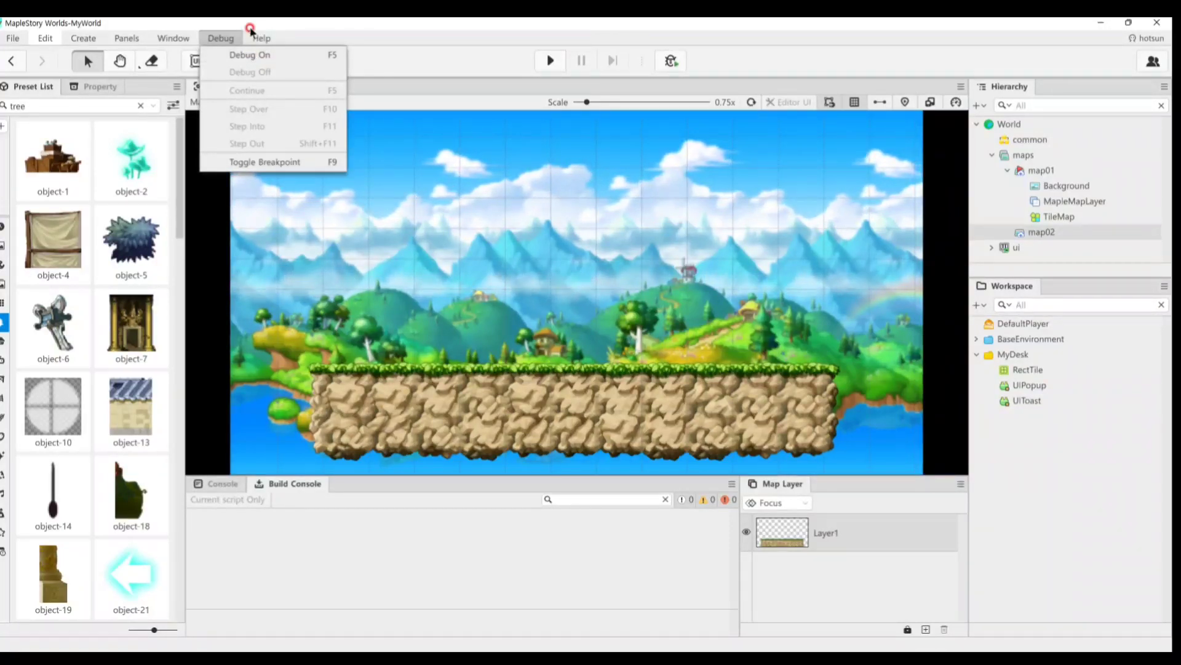
mouse_move(261, 36)
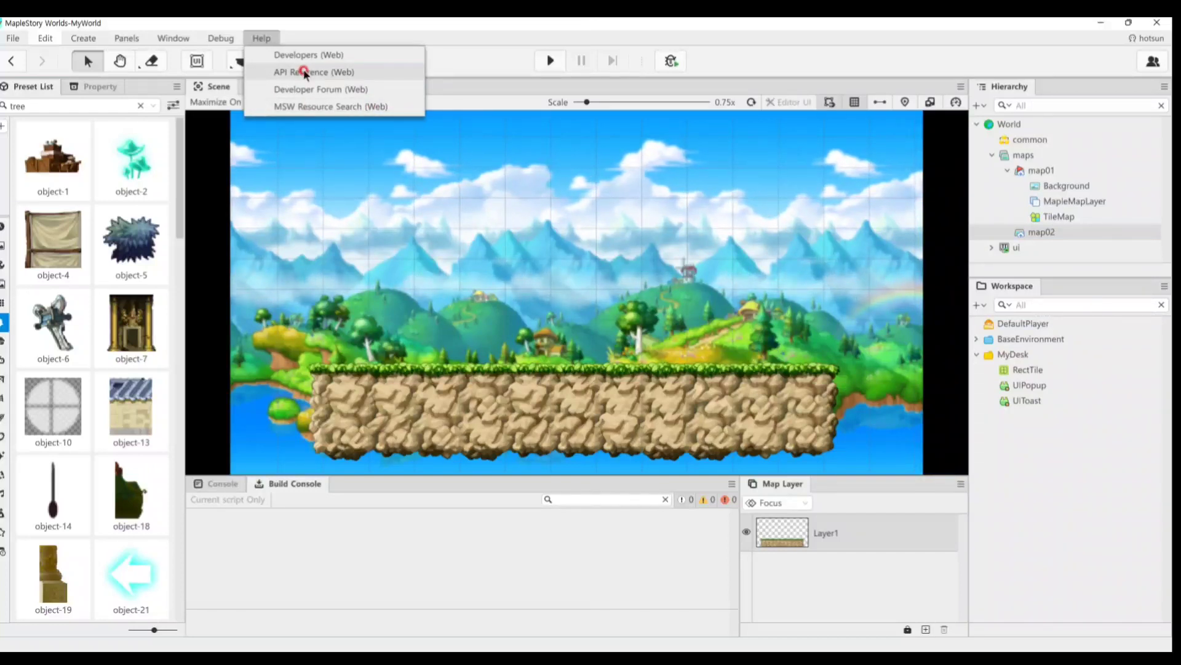
click(350, 146)
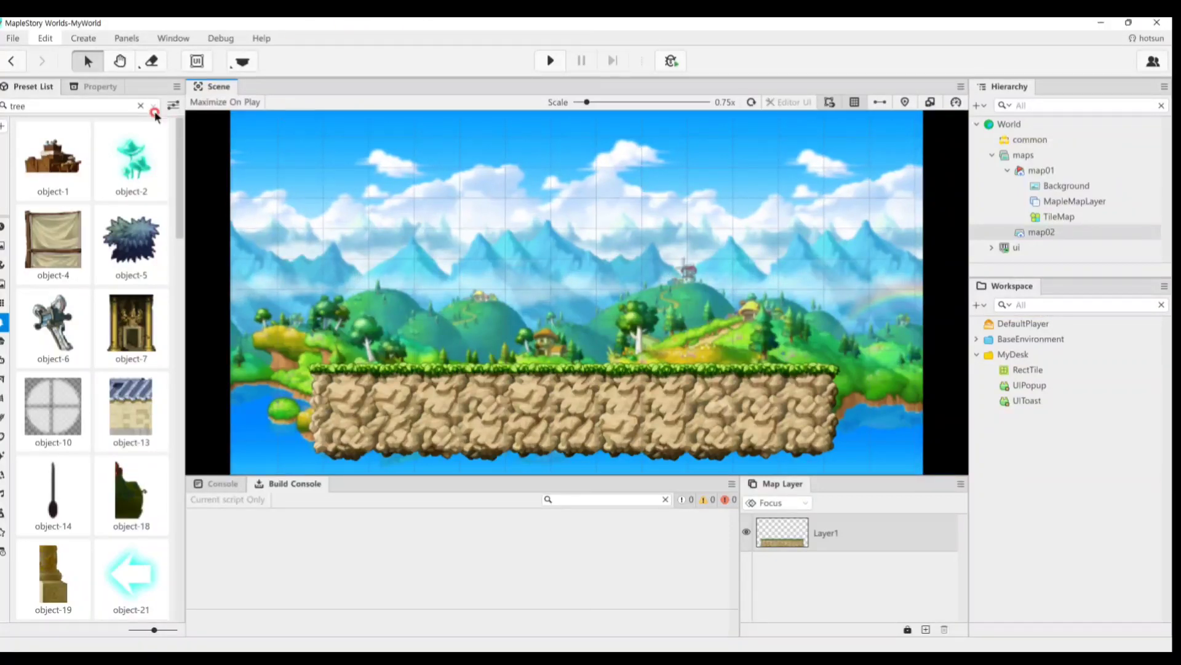
drag(72, 91, 36, 98)
click(35, 89)
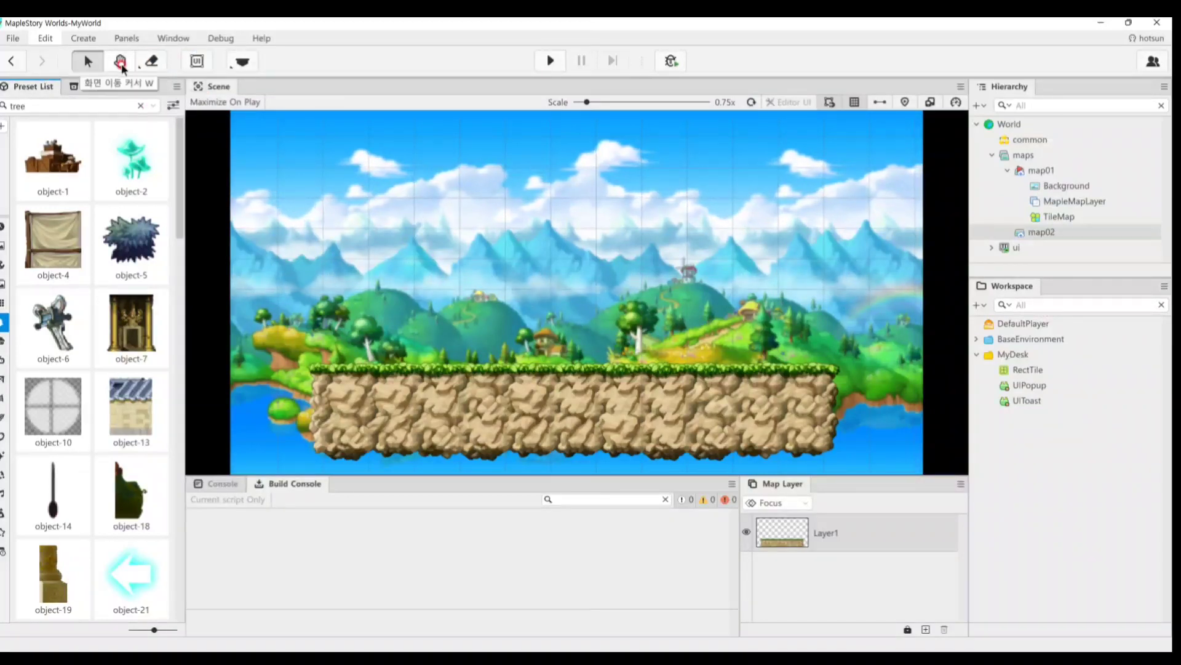
click(36, 84)
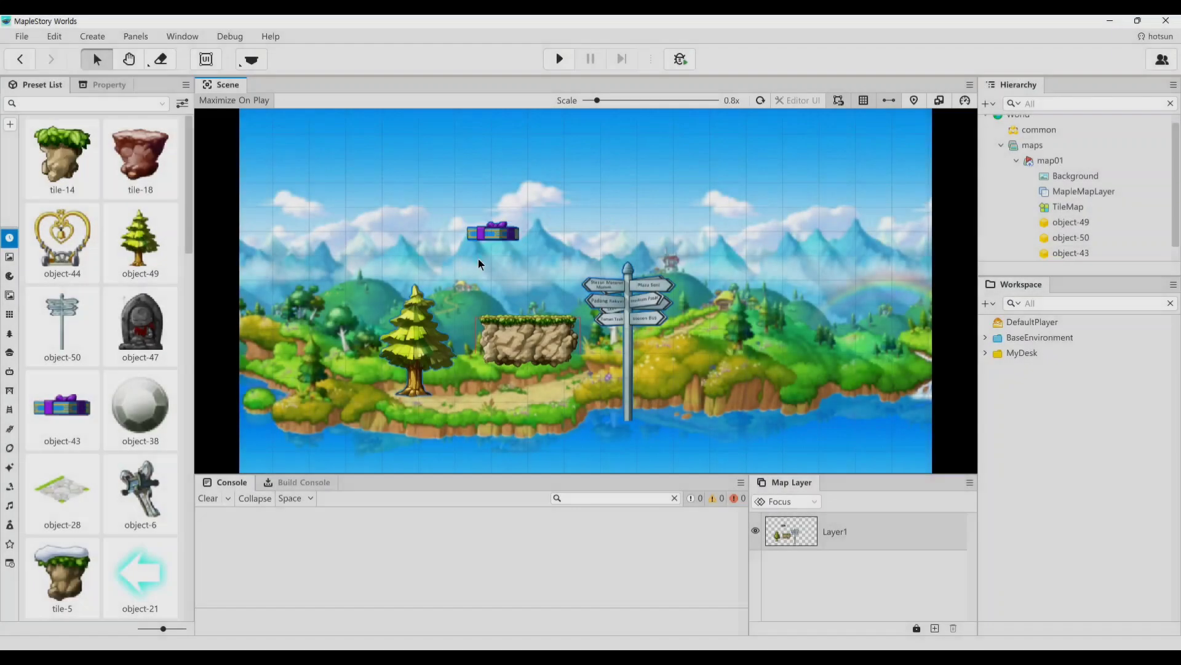
Undo the placement of the object-43 gift box in the scene and redo it
click(36, 56)
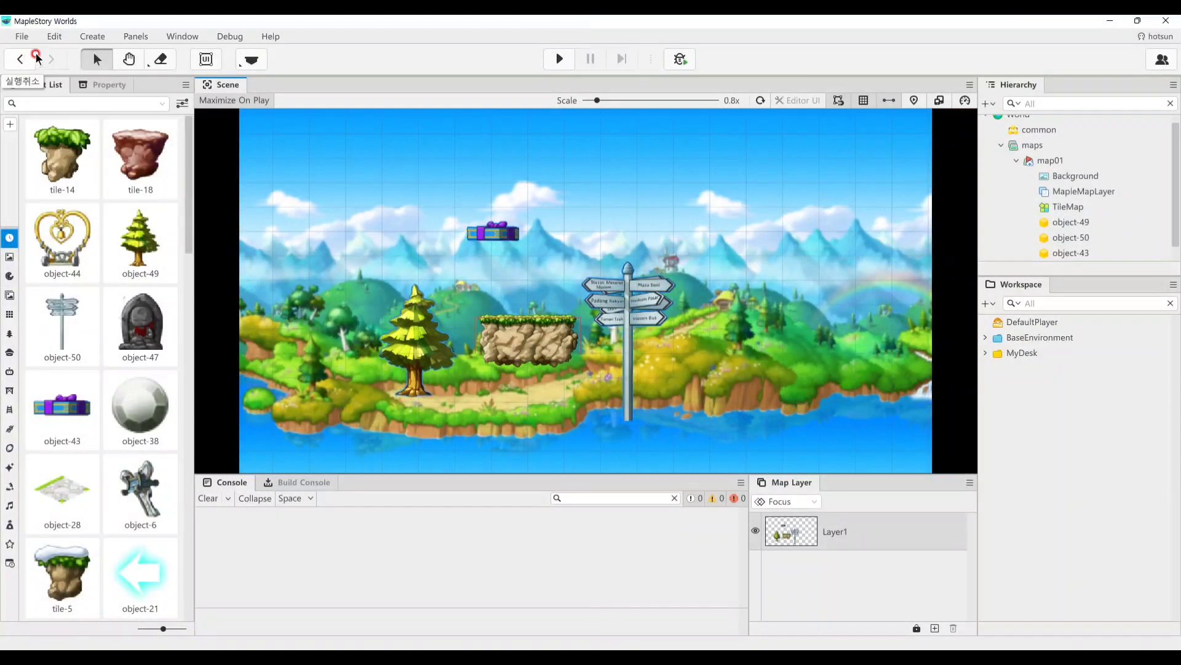
click(20, 59)
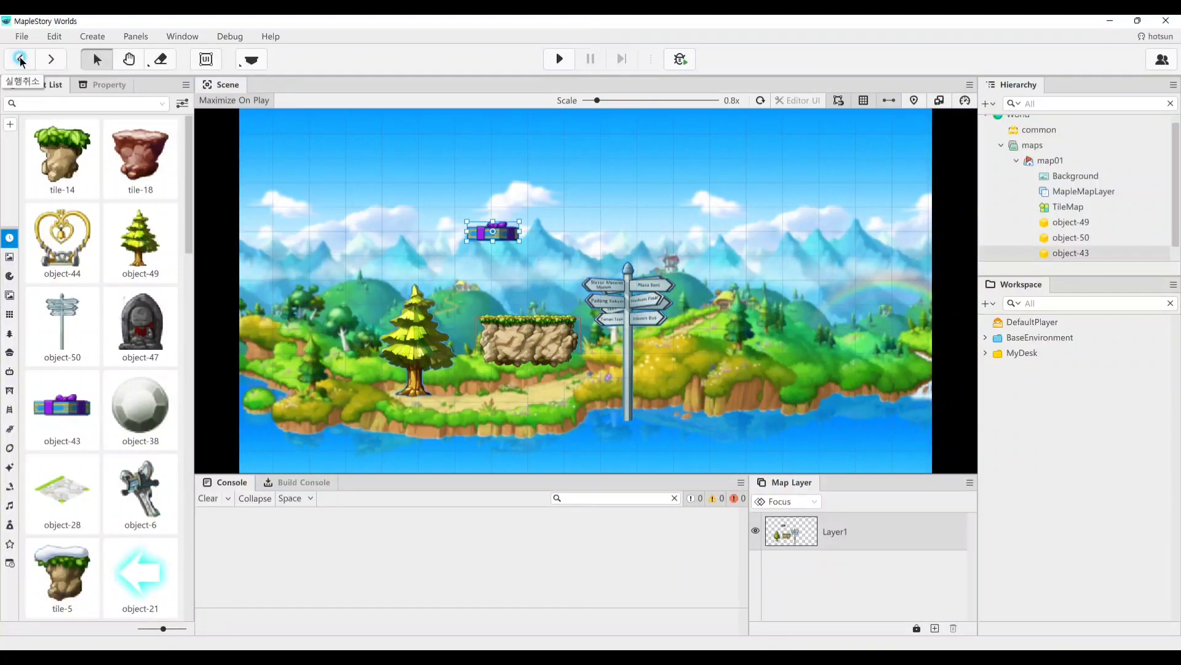
click(66, 57)
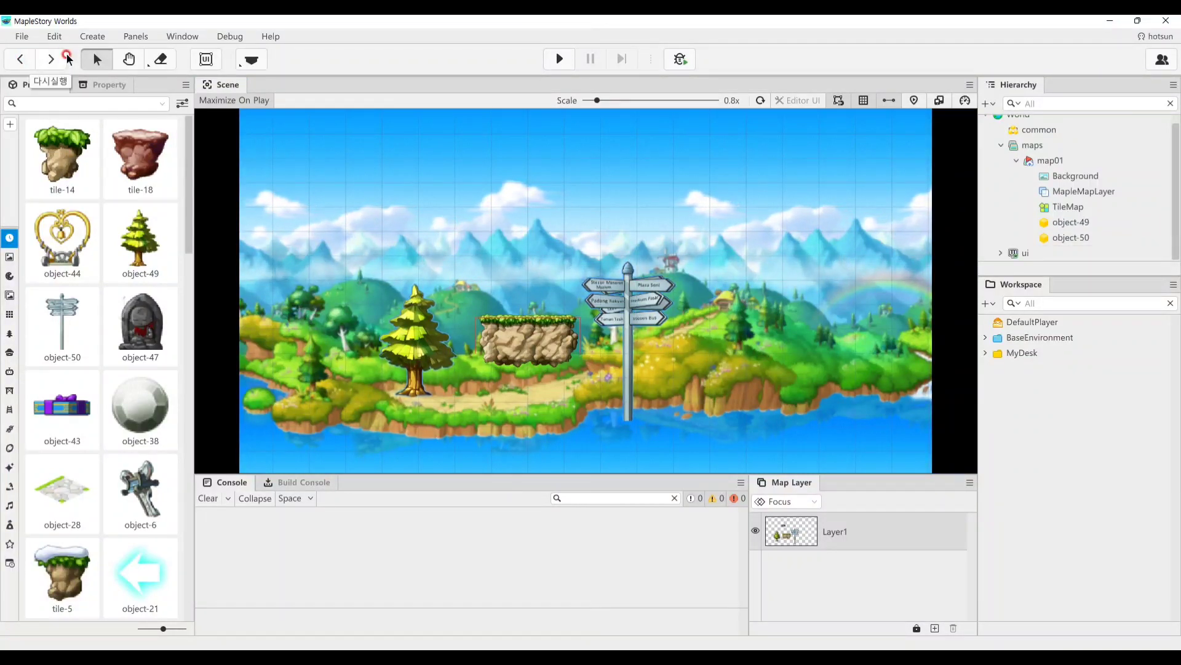
click(51, 59)
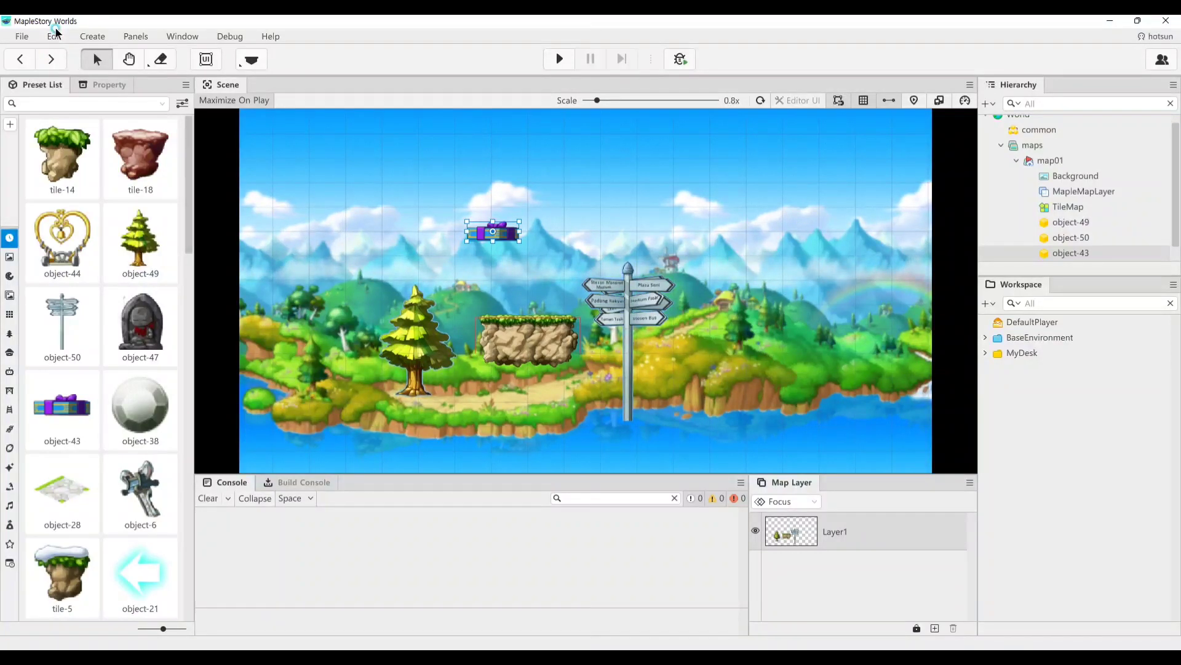
click(54, 36)
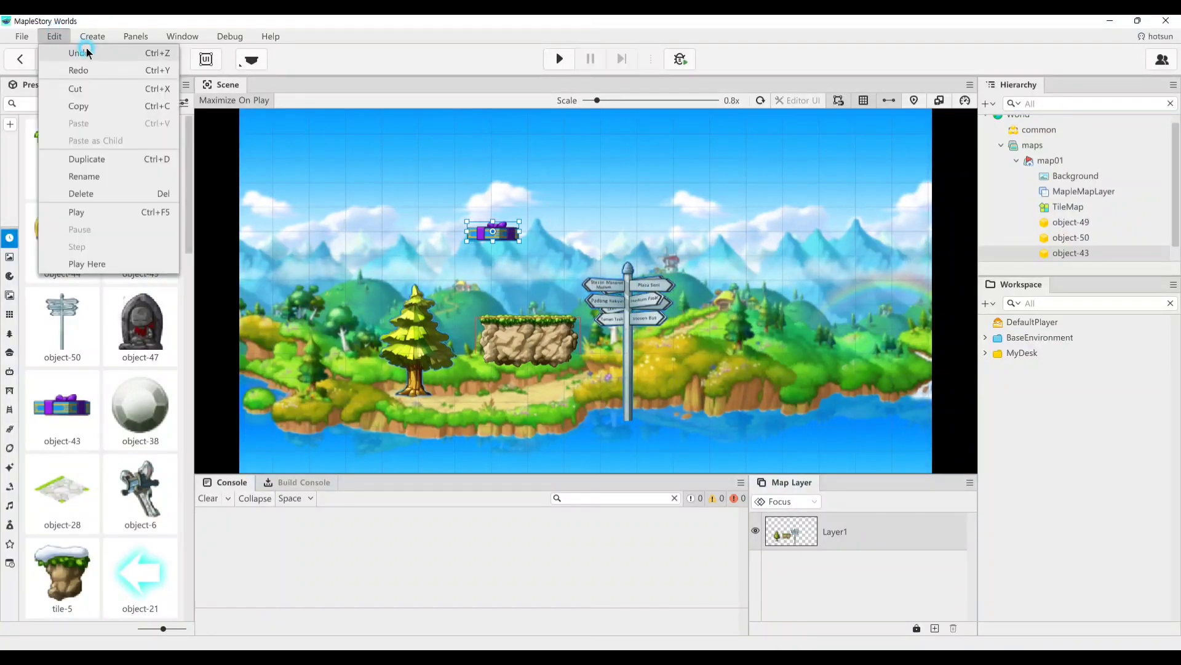
click(171, 69)
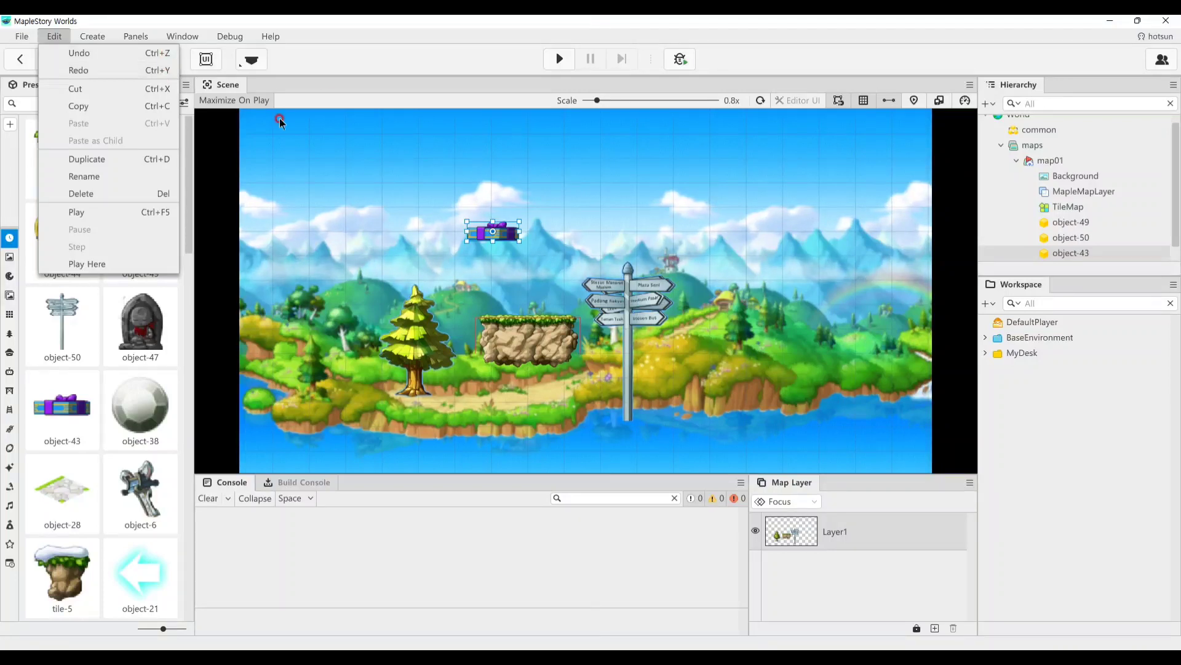
With the default cursor, place a second object-43 gift box above the tree, beside the existing one
click(96, 64)
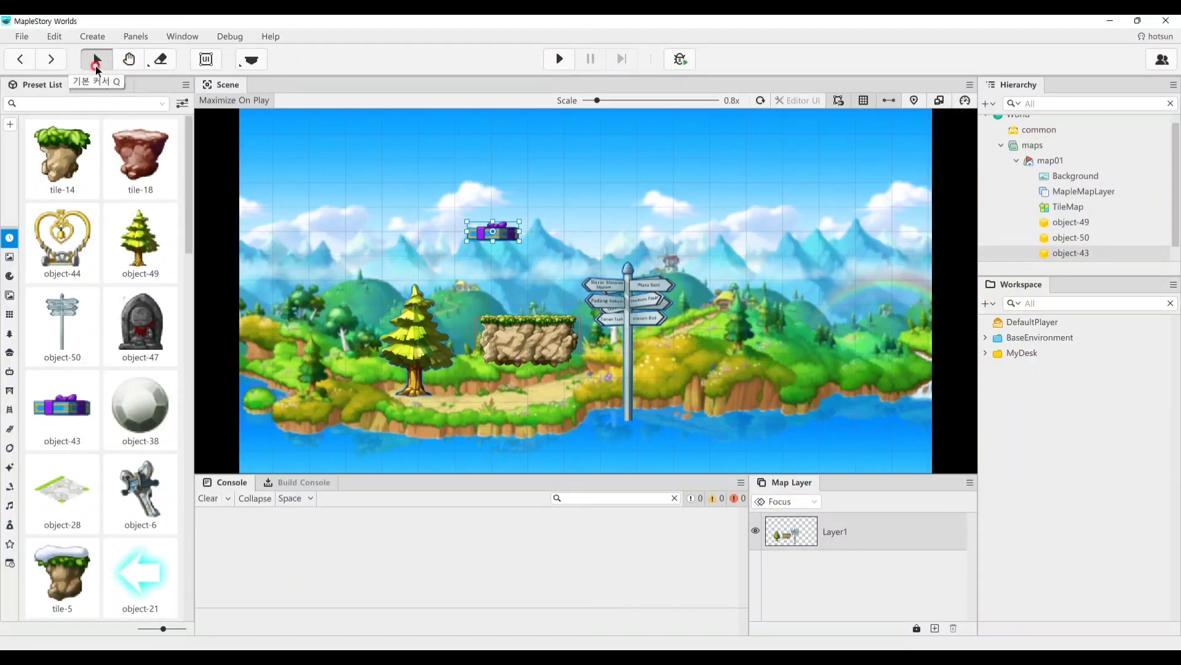
click(131, 232)
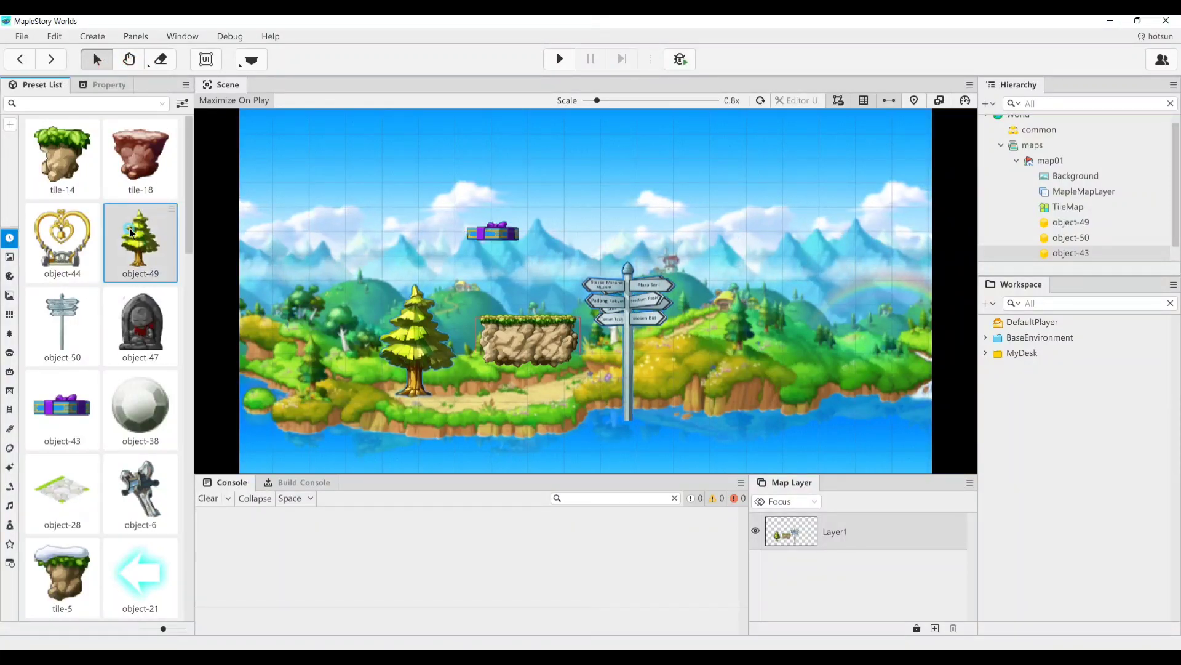
click(160, 301)
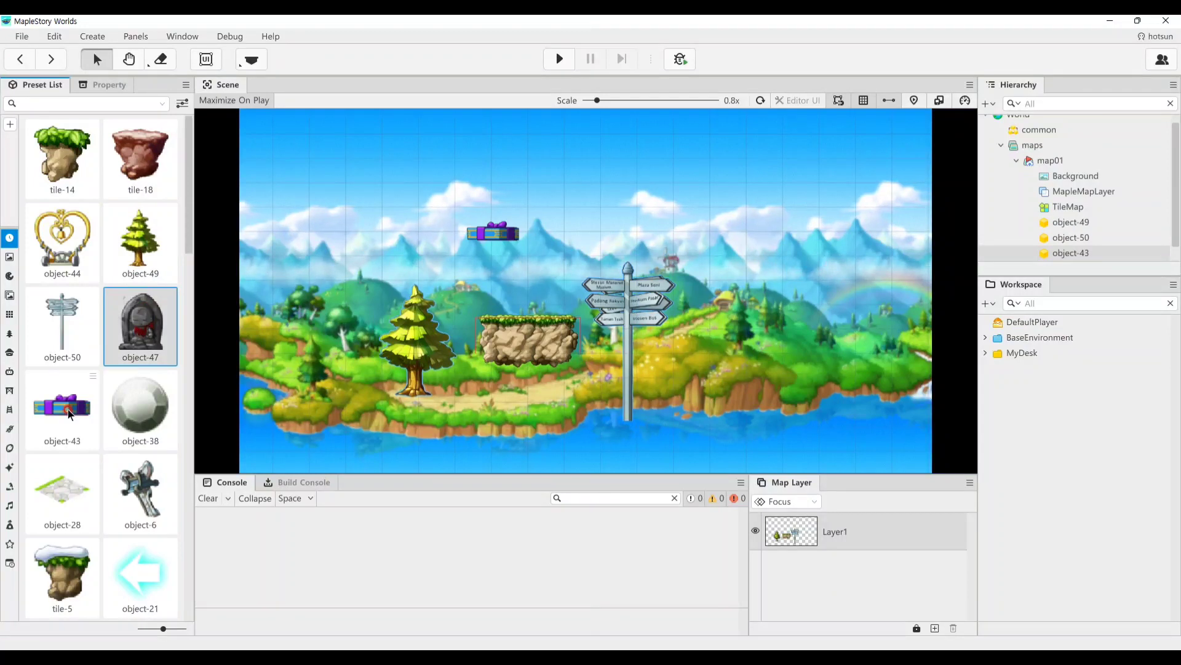
drag(70, 414, 394, 234)
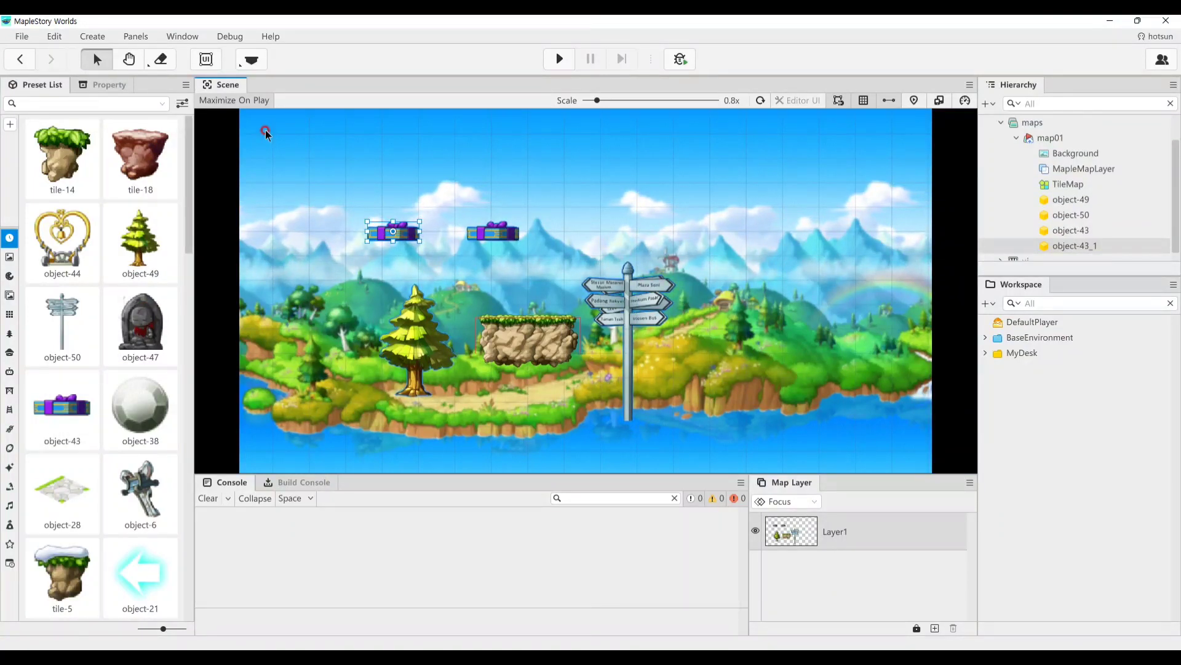
Pan around the scene with the hand cursor
click(129, 59)
drag(533, 259, 521, 150)
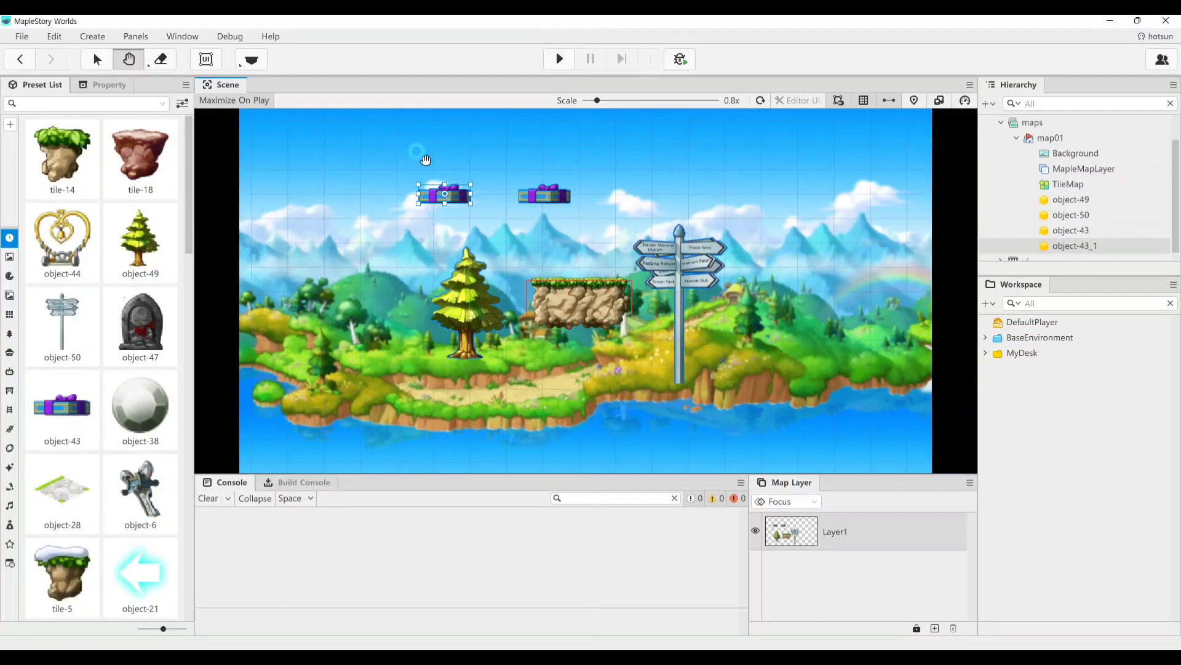
mouse_move(472, 183)
mouse_down()
mouse_move(451, 165)
mouse_move(472, 202)
mouse_move(472, 186)
mouse_up()
drag(747, 124, 664, 151)
Return to the default cursor, rotate the new gift box slightly clockwise, and zoom the scene out to 0.7x
click(97, 59)
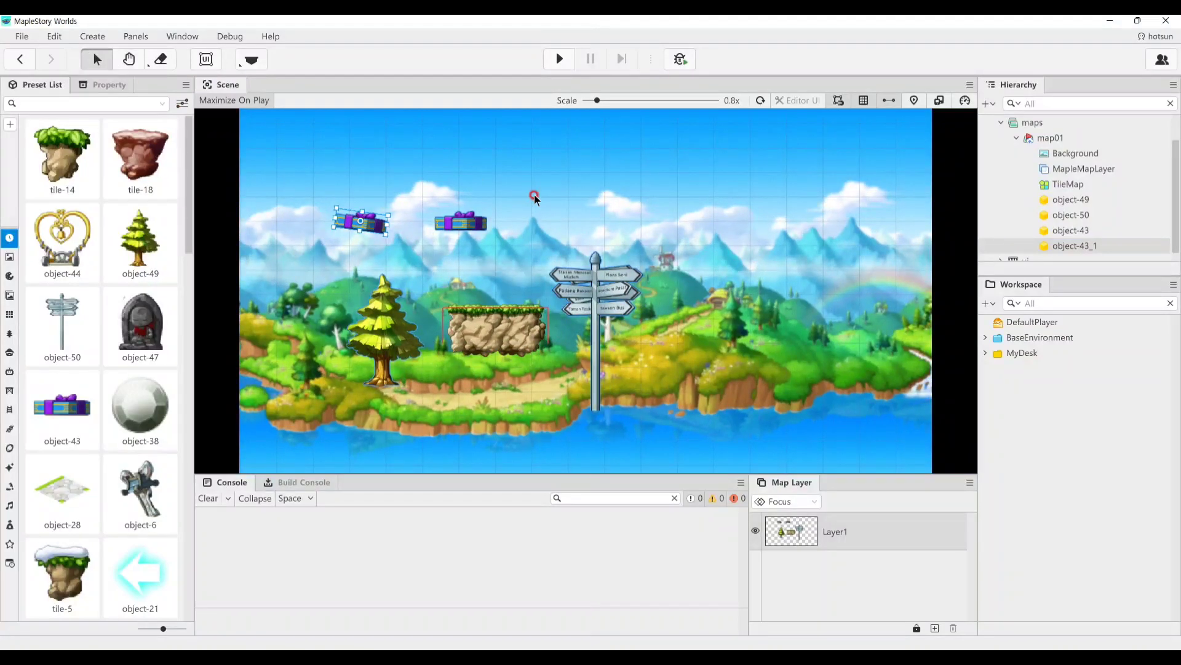
drag(561, 209, 506, 193)
scroll(494, 236, down, 1)
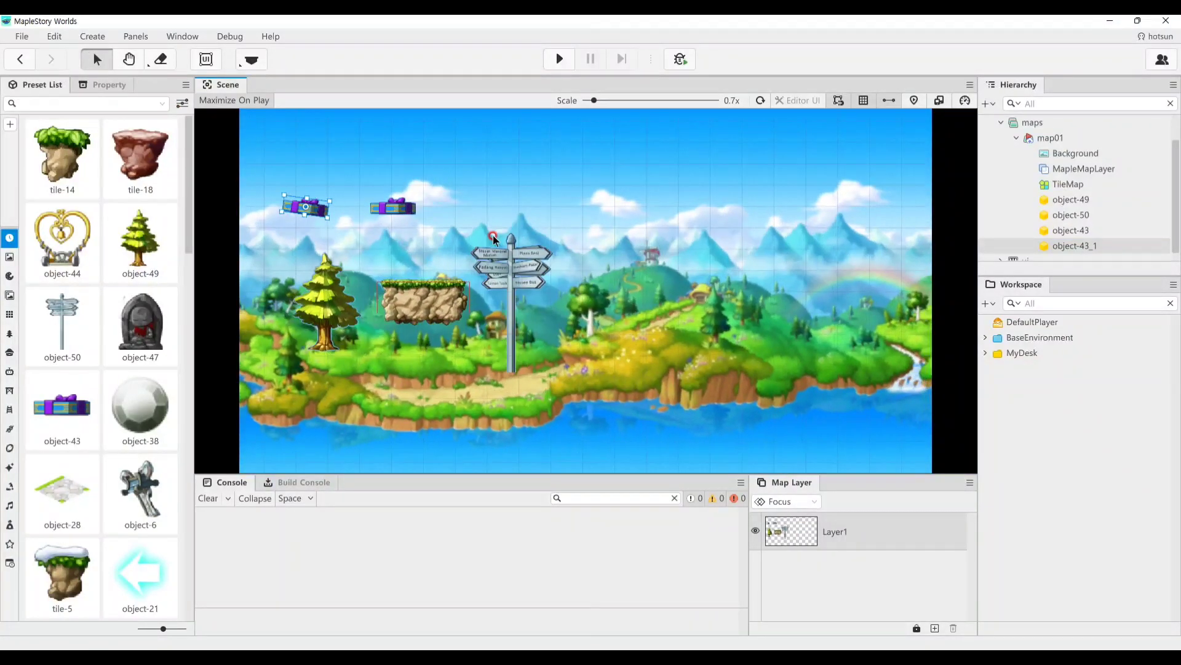
drag(419, 229, 558, 230)
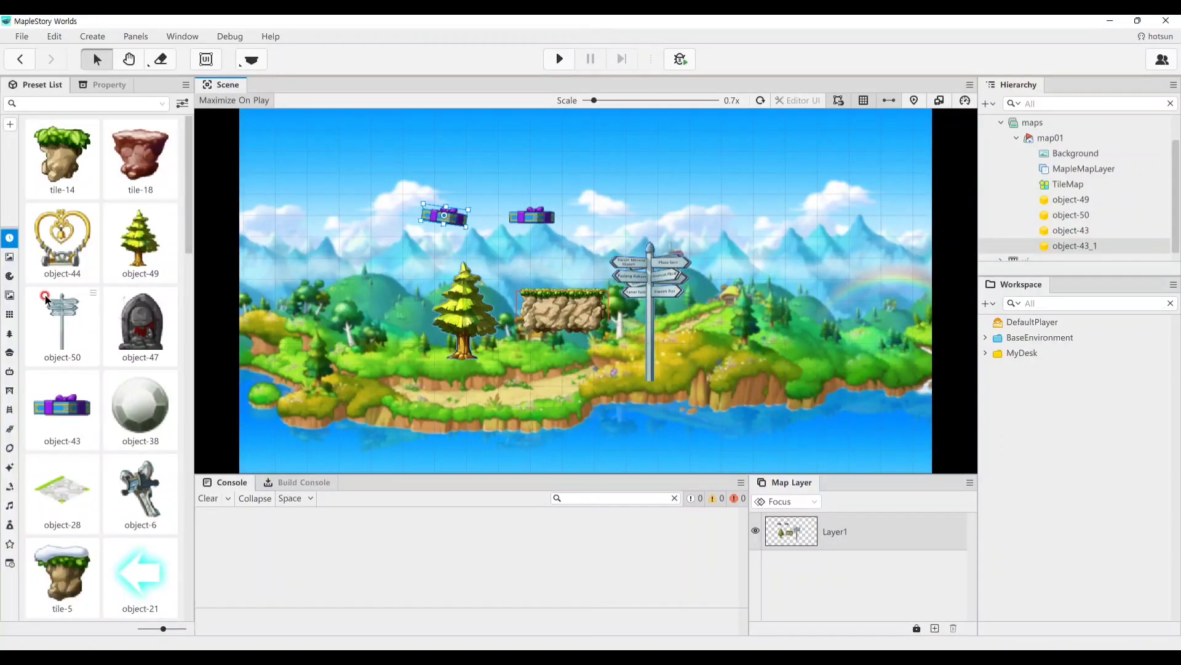
Erase both purple gift boxes and the grass-topped rock tile platform between the tree and the signpost
click(161, 59)
click(443, 212)
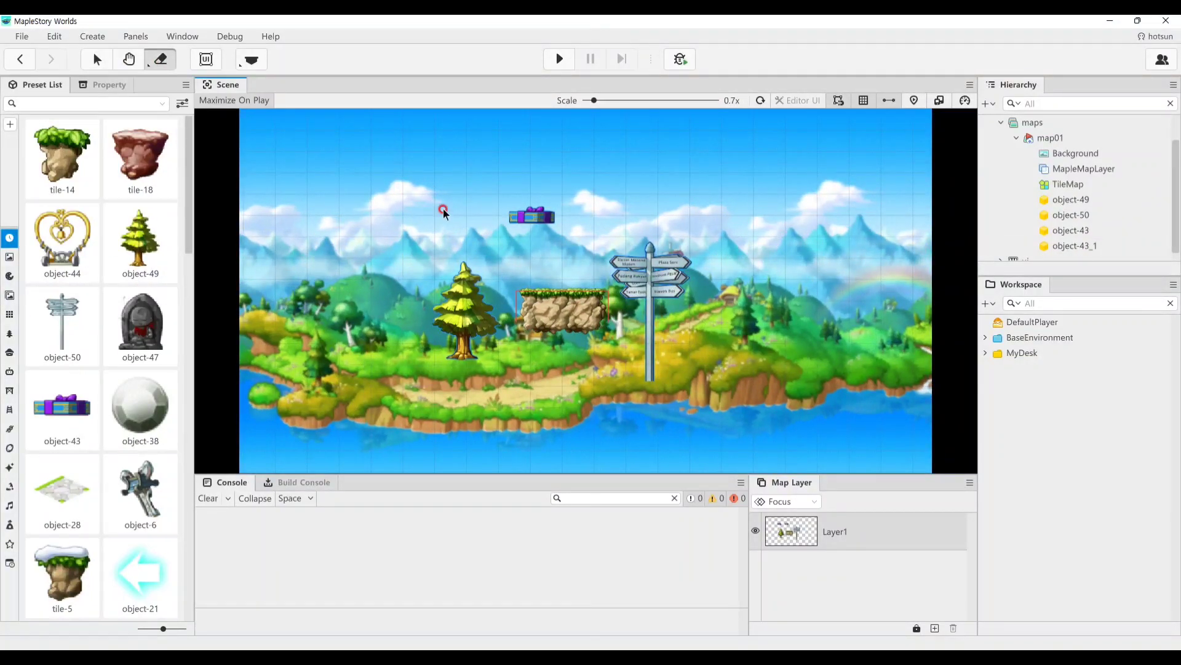
click(540, 215)
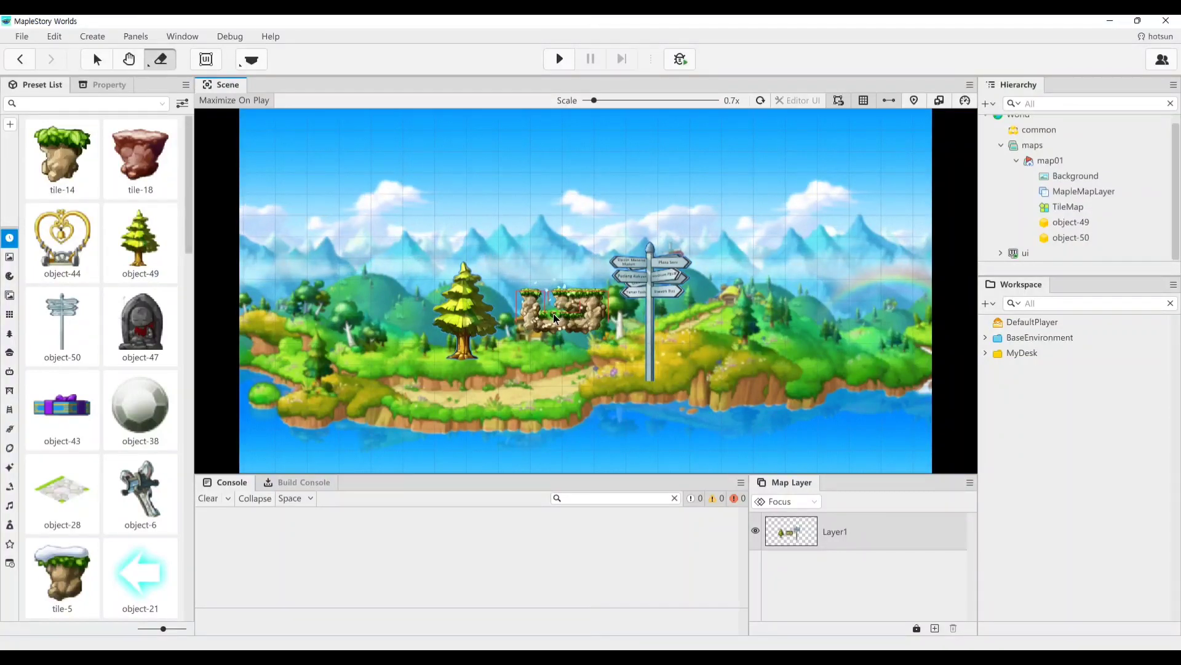
click(589, 301)
click(587, 302)
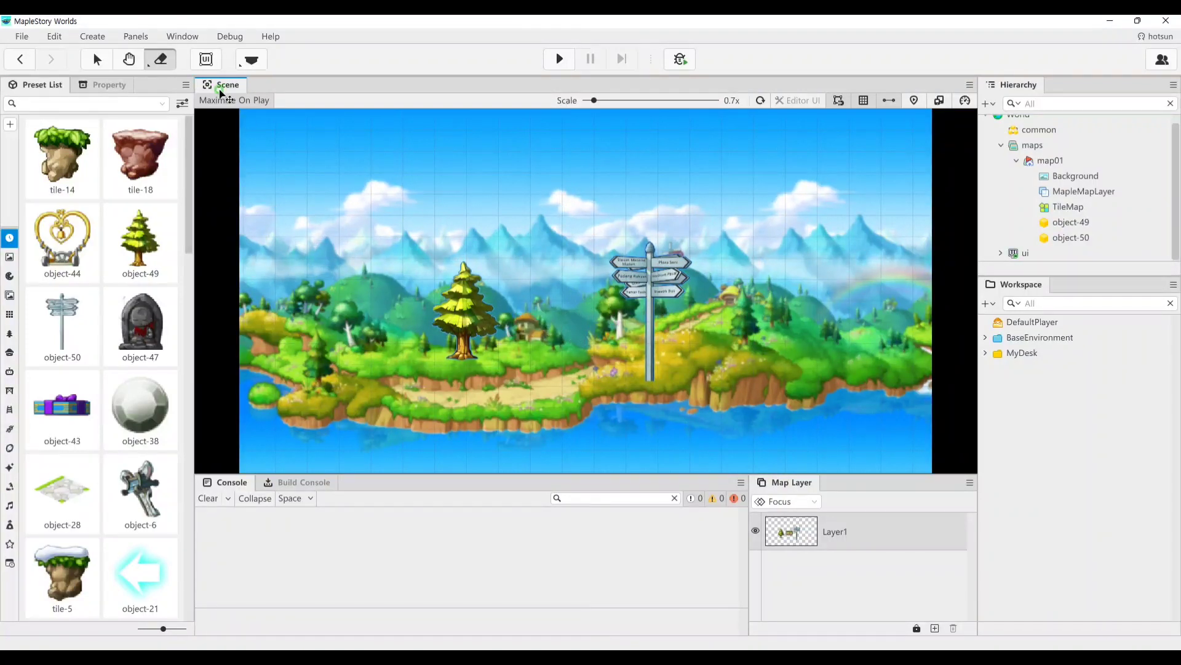
In MapleTile editing mode, clear the block of grass-topped rock tiles painted between the tree and the signpost
click(24, 60)
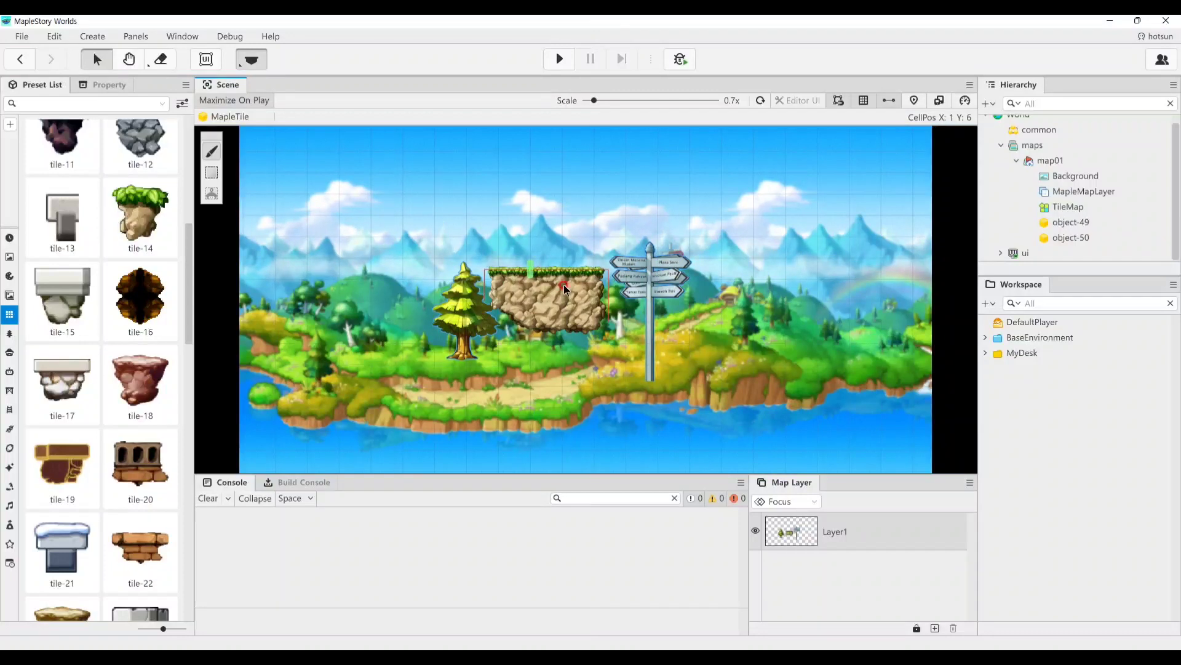
mouse_move(563, 285)
mouse_down()
mouse_move(558, 307)
mouse_move(510, 267)
mouse_up()
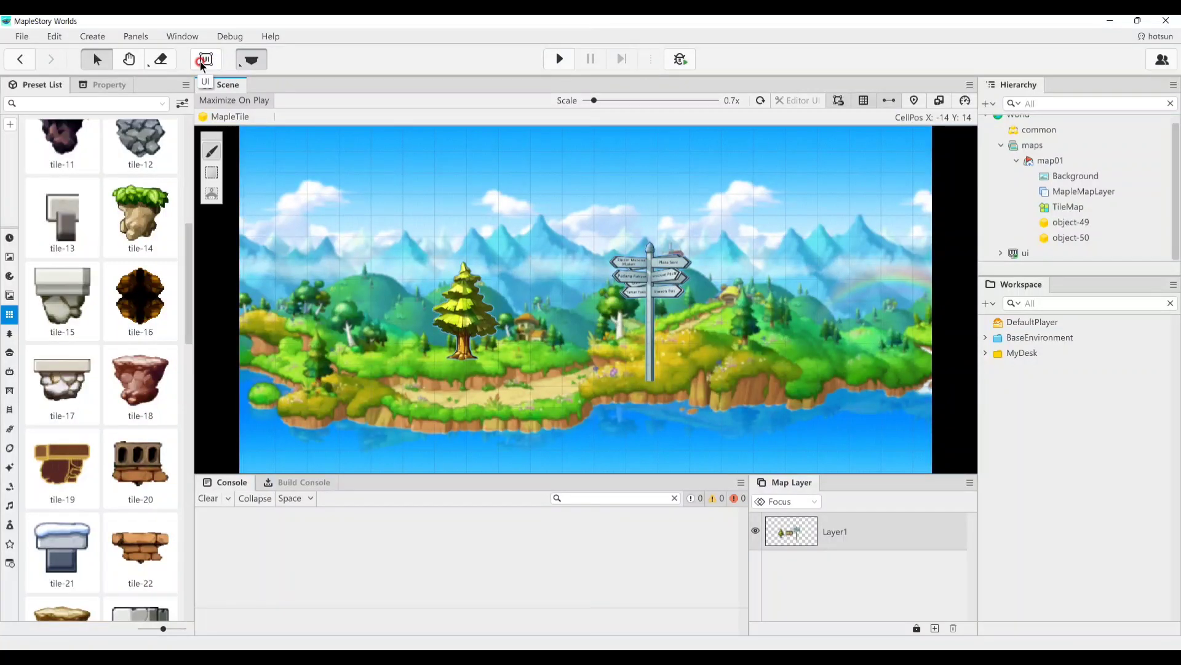
Switch to the UI editor, select the chat element UIChat in DefaultGroup and clear the selection
click(203, 64)
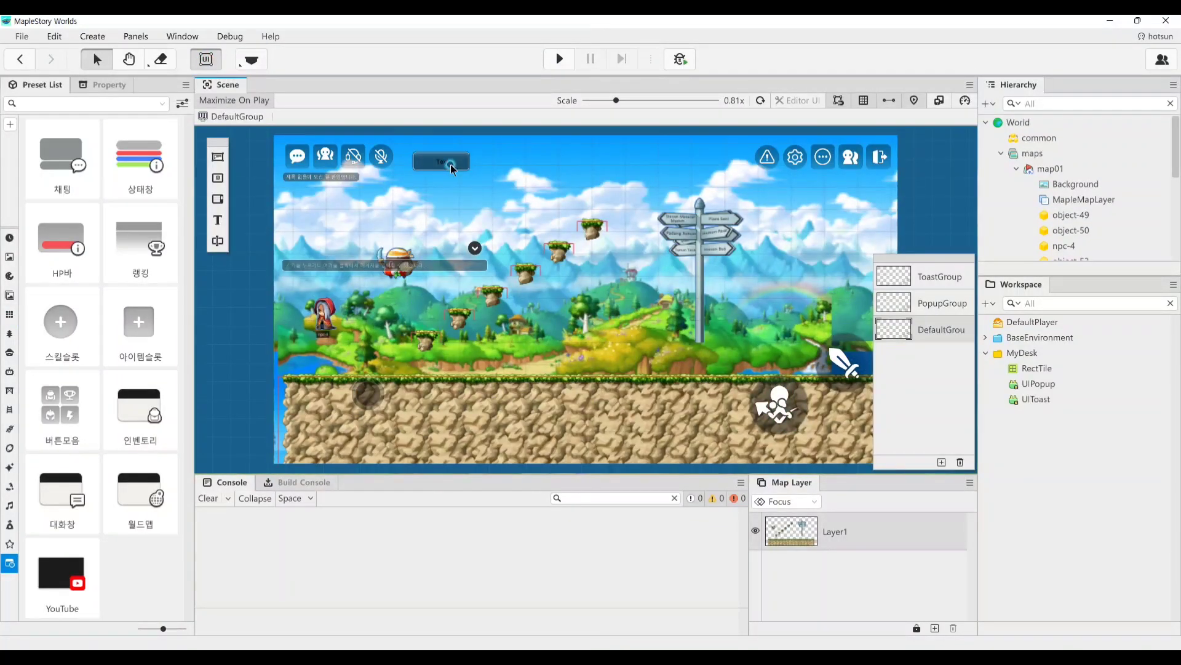
click(451, 165)
click(438, 192)
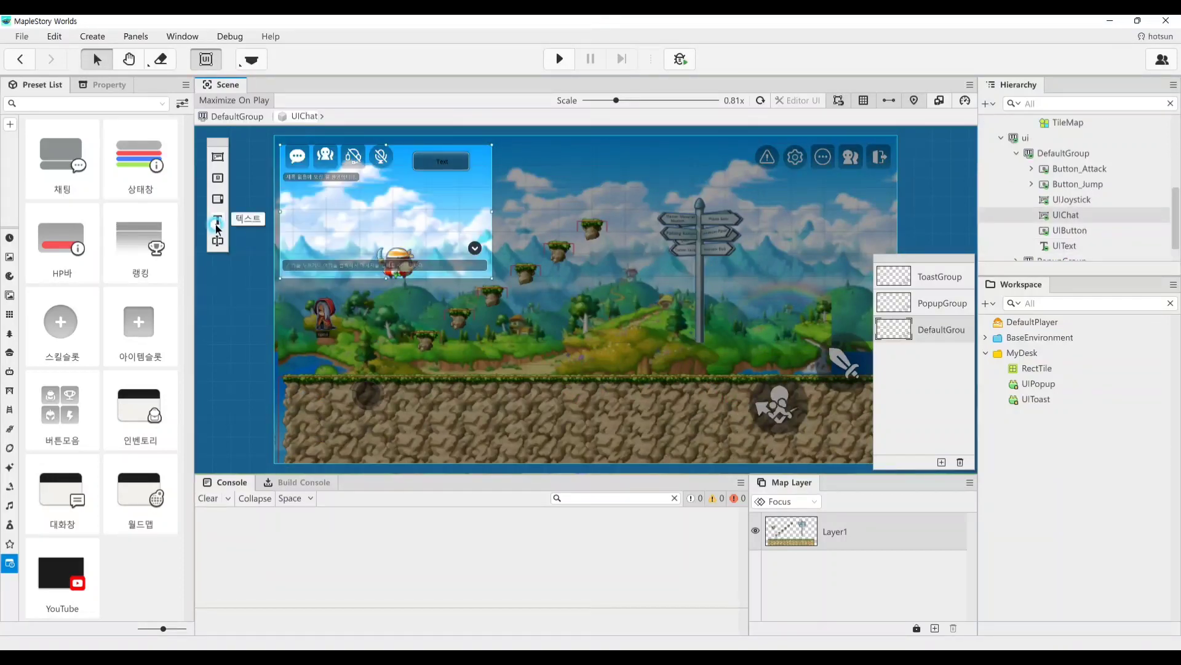
click(510, 280)
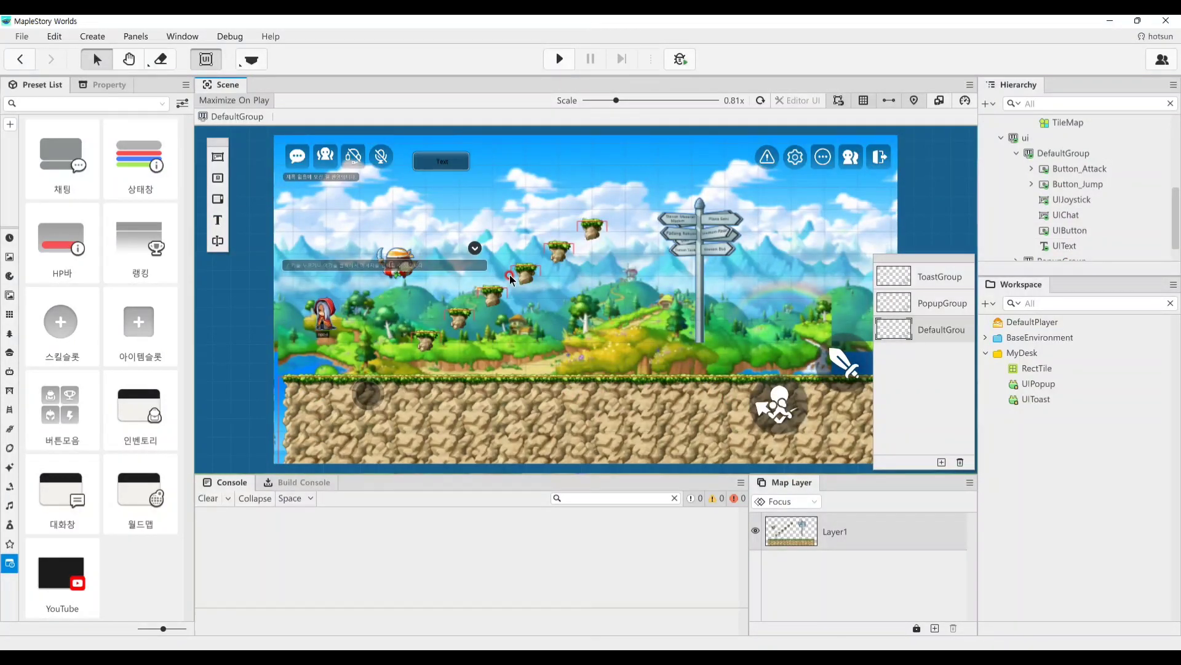
Add a new button to DefaultGroup and place it directly to the right of the existing button labelled Text
click(218, 184)
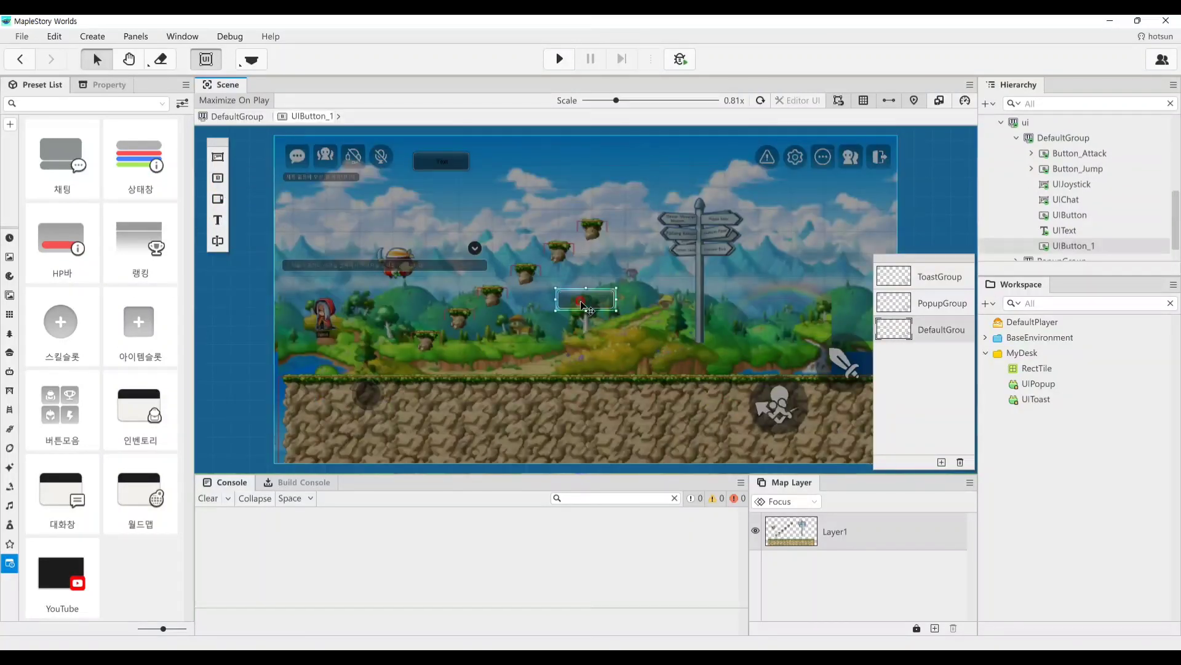
drag(583, 305, 500, 165)
click(478, 199)
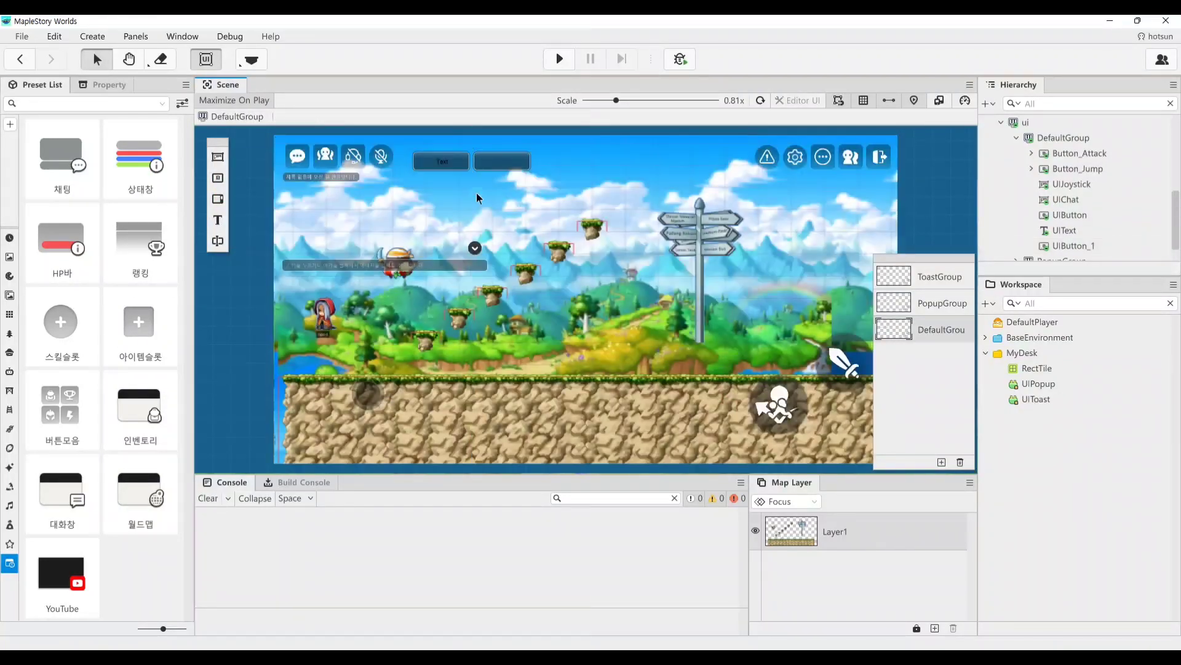
Add a text element to DefaultGroup, place it to the right of the new blank button, and leave the UI editor
click(218, 220)
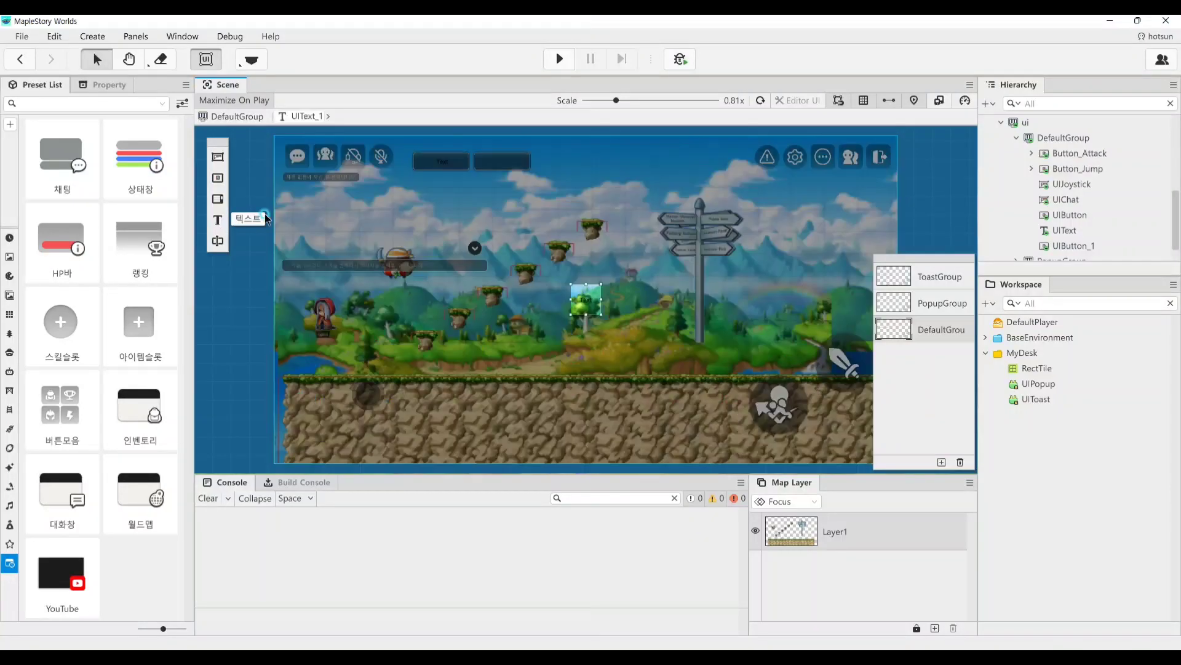
drag(629, 191, 557, 162)
click(594, 163)
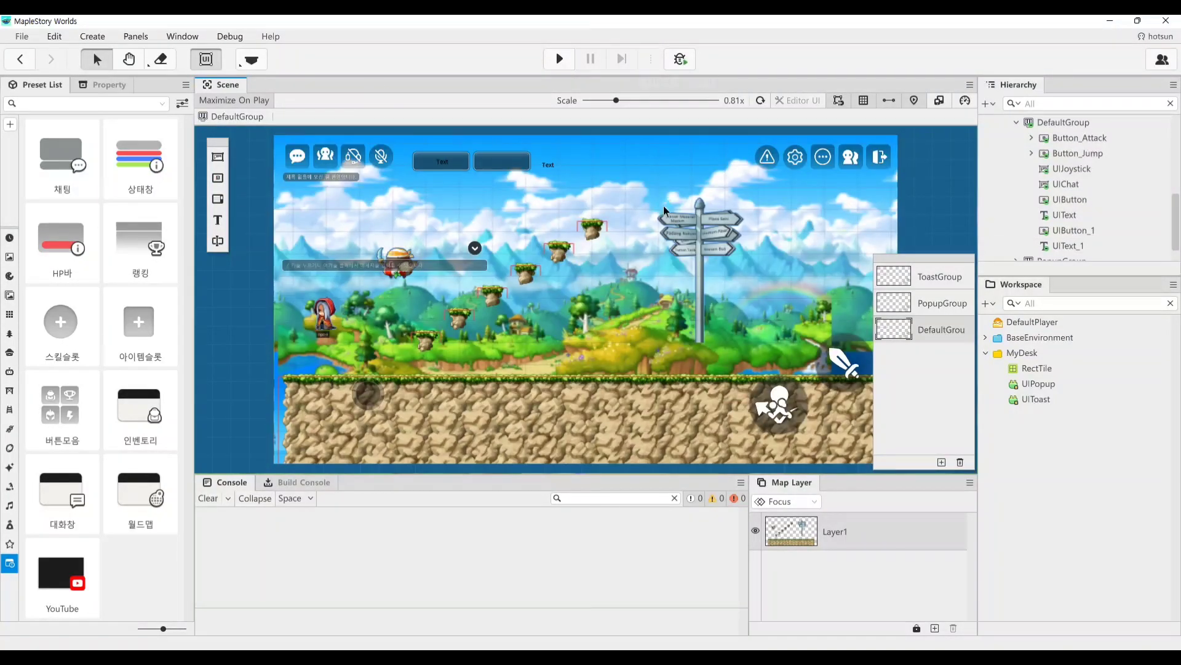
click(213, 66)
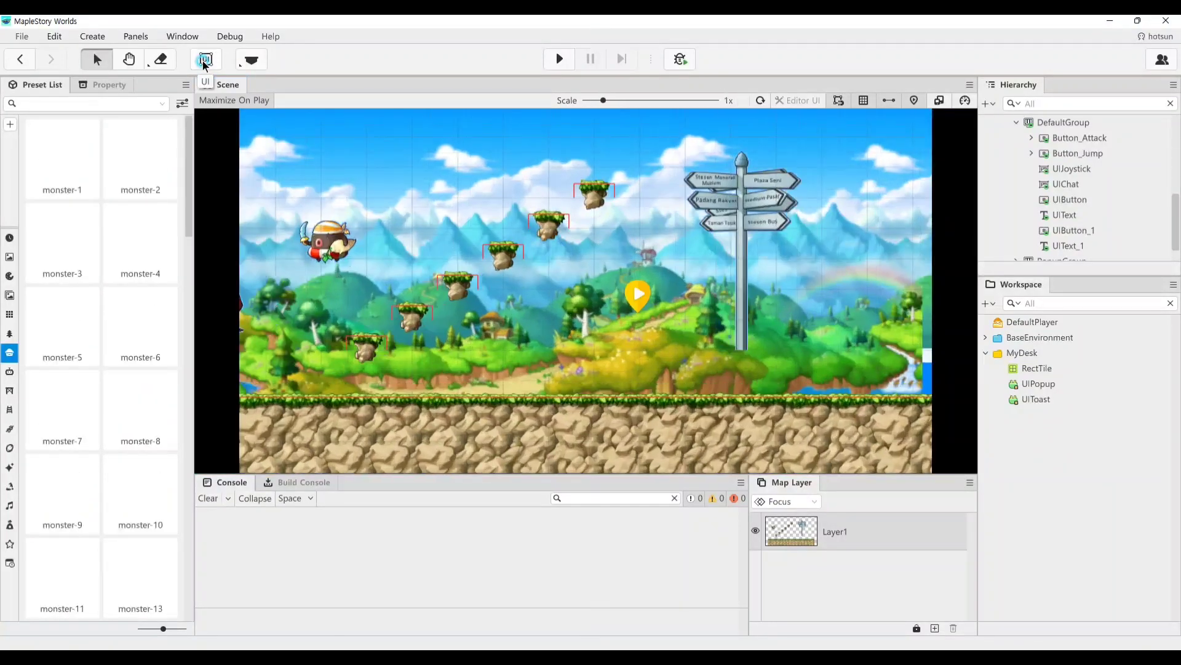
Examine the tile map mode choices MapleTile, RectTile and SideViewRectTile without switching modes
click(259, 70)
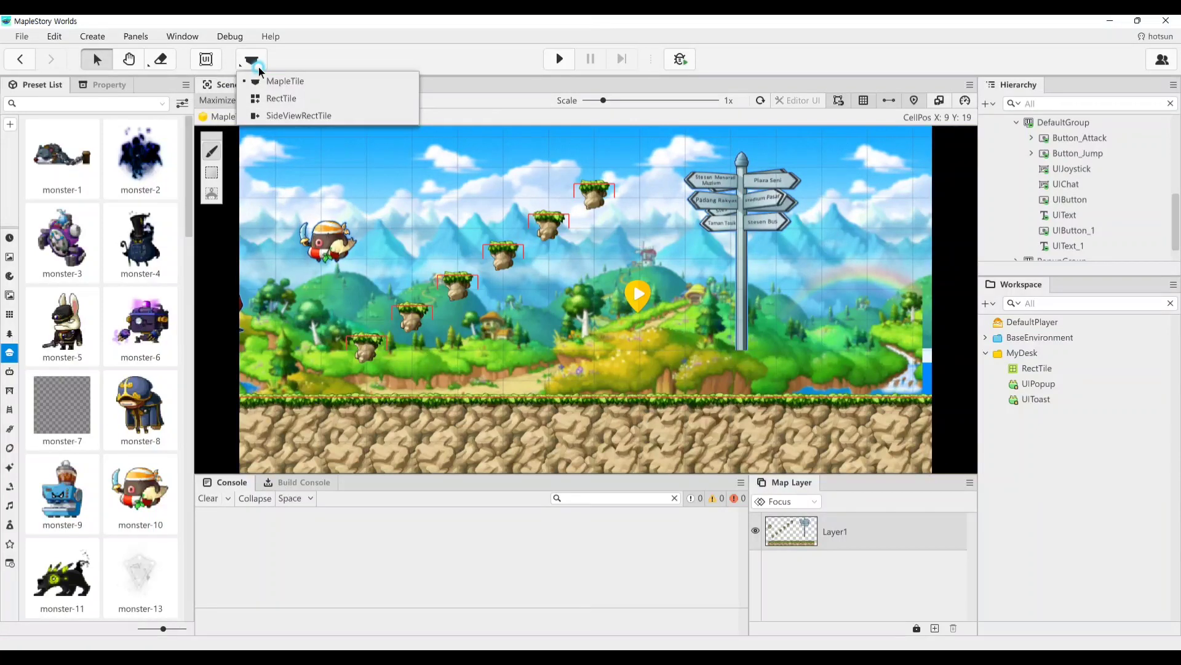
right_click(298, 63)
click(546, 111)
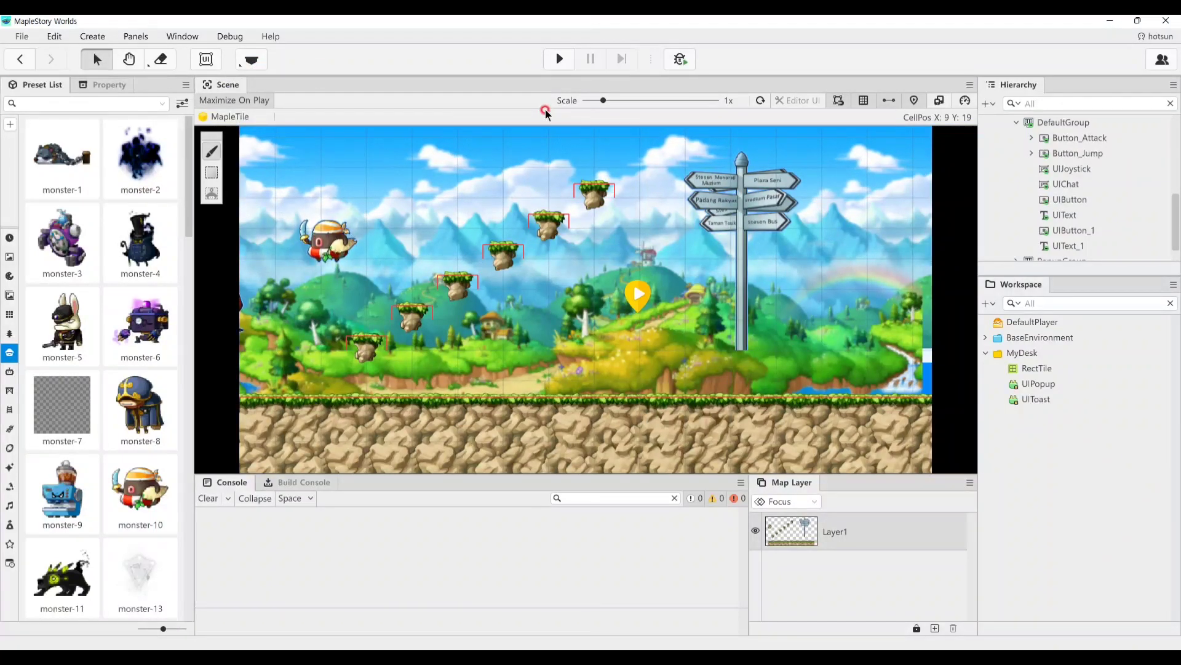
Play-test the world with the added UI elements, moving the character left and right and jumping, and stop the test
click(560, 59)
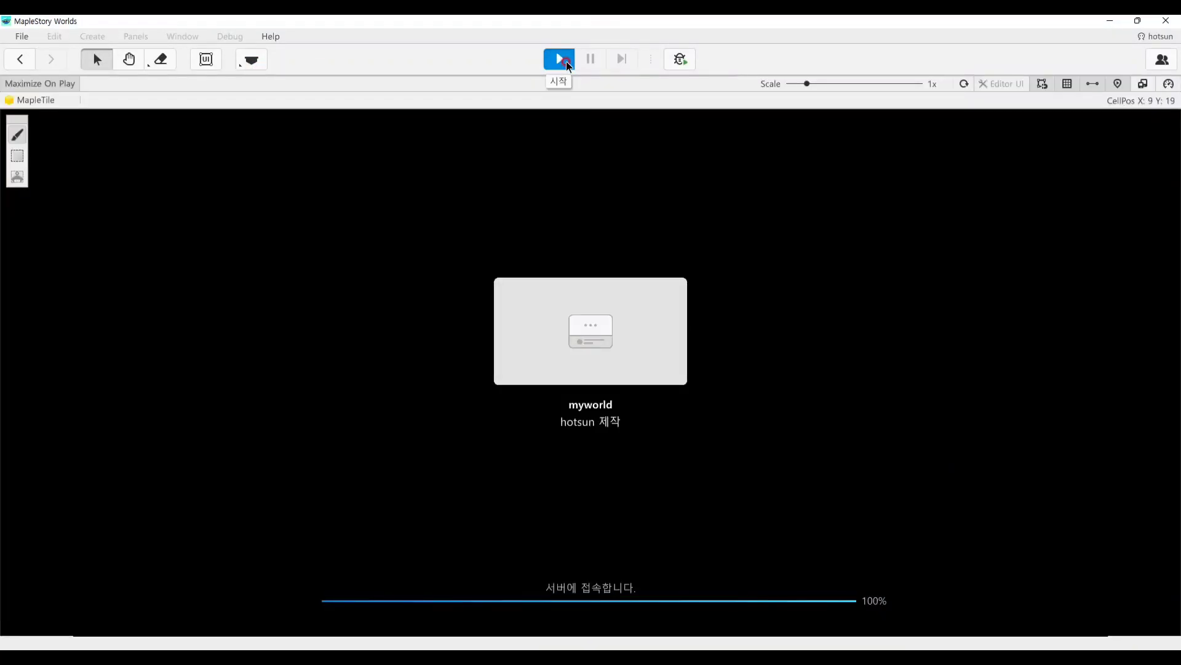
click(522, 163)
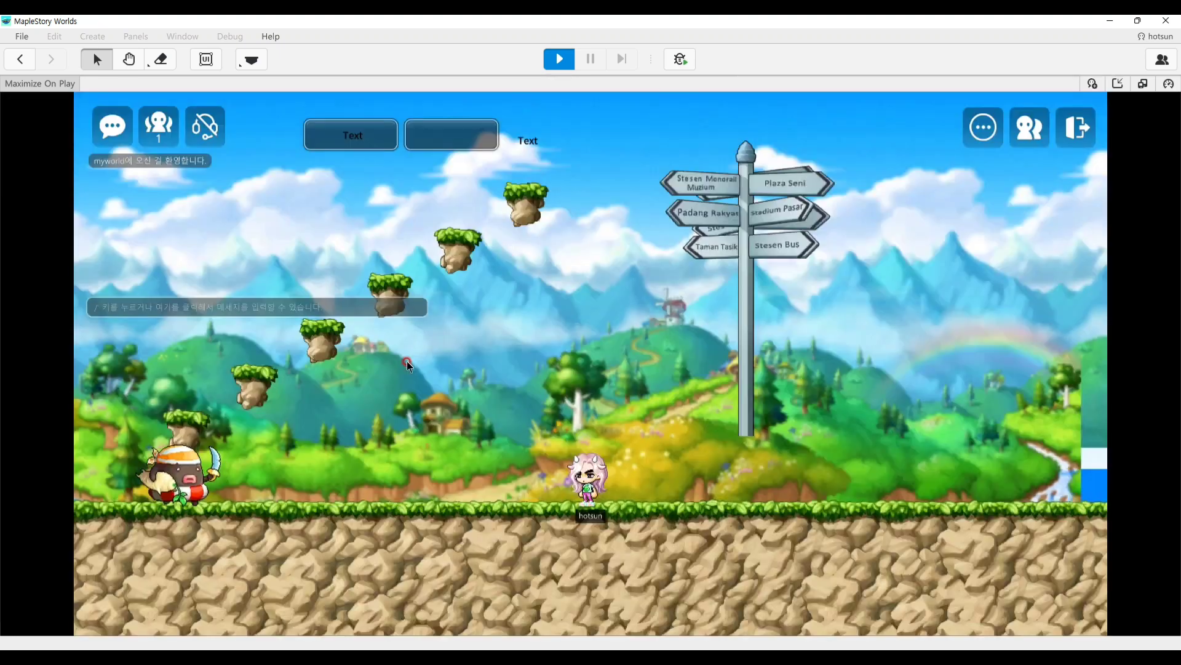
key(Right)
key(Left)
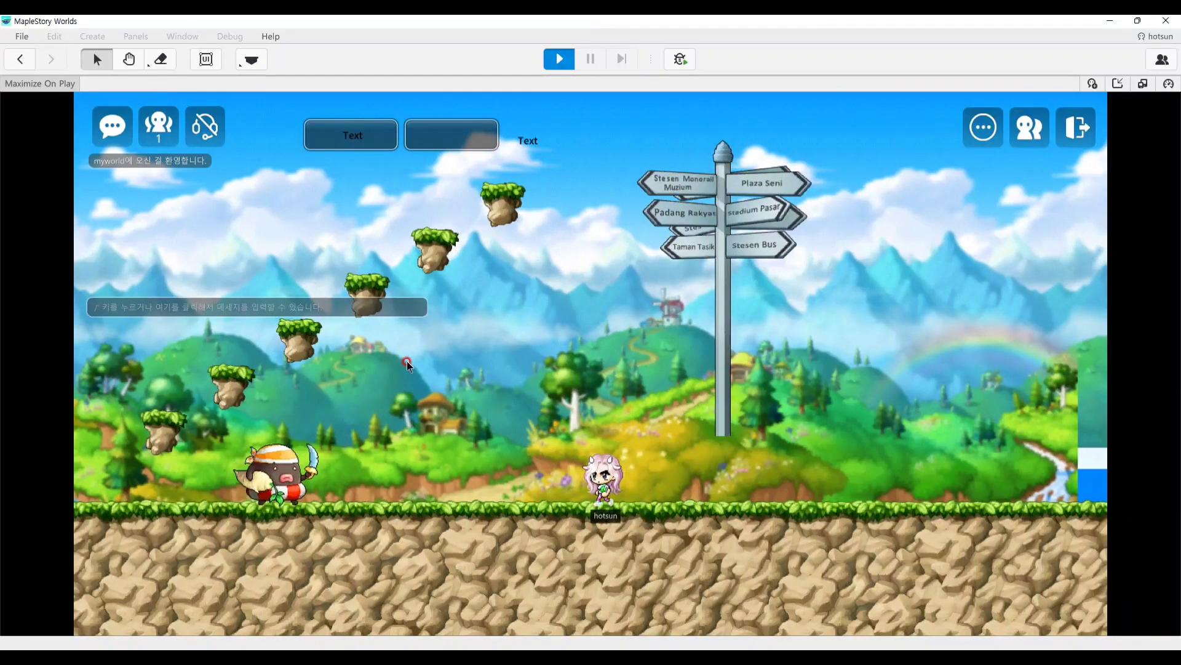
key(alt)
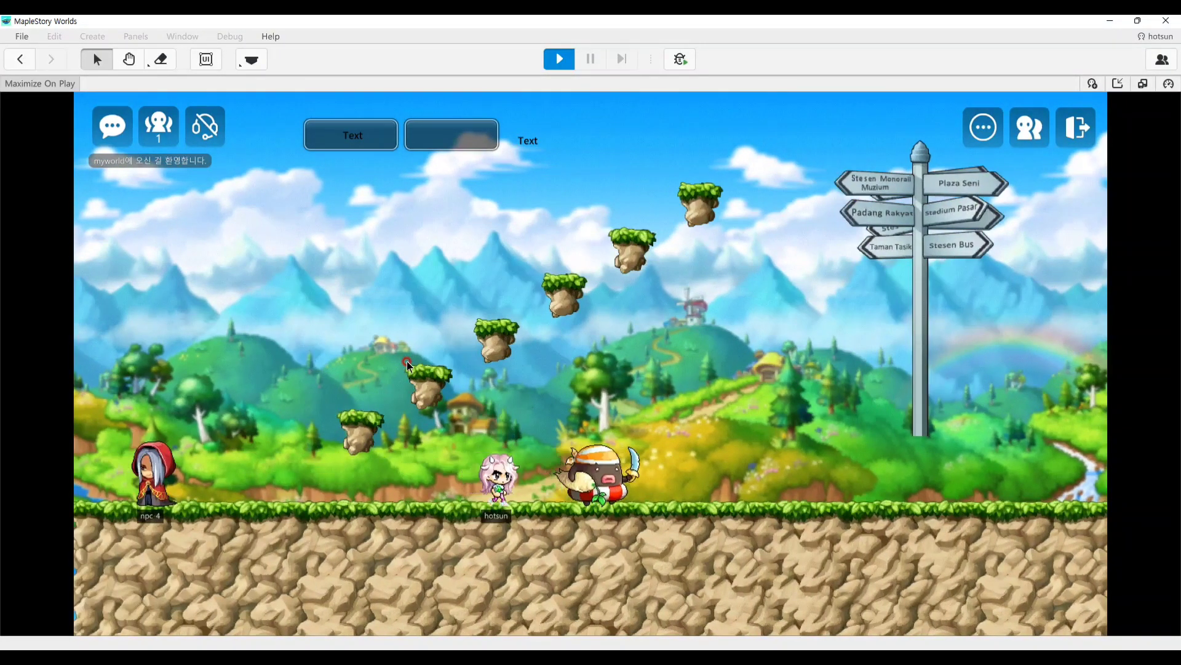
key(Right)
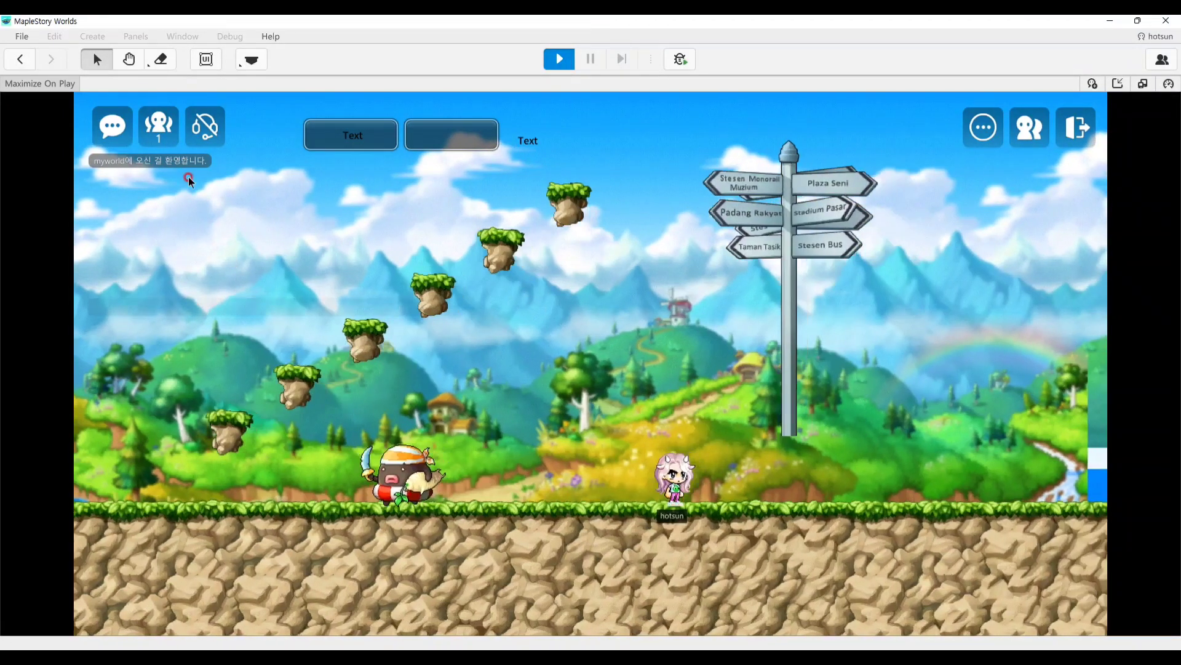
click(560, 59)
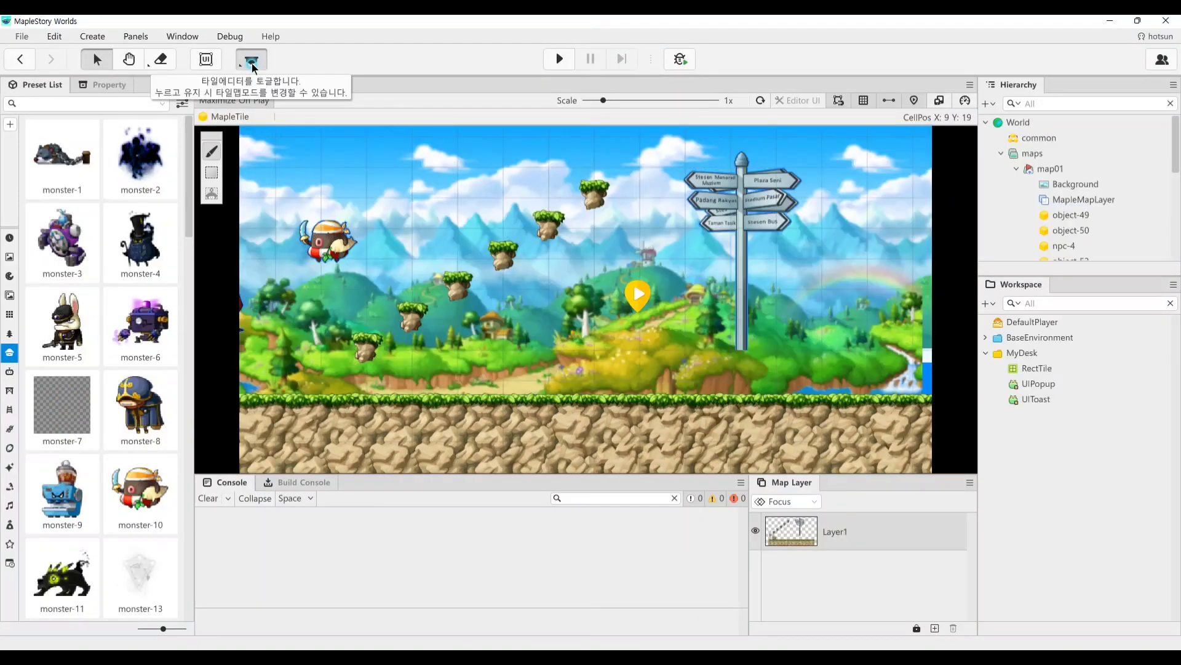
Change the tile map mode to RectTile, accepting the reset of all placed tiles
click(251, 64)
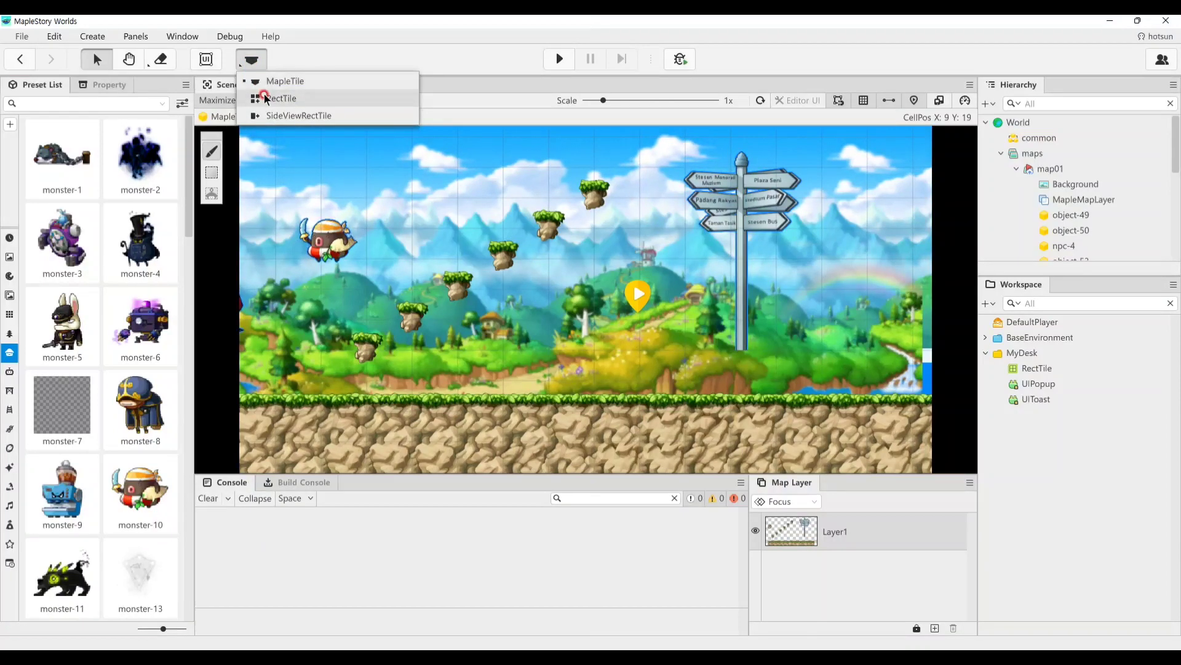
click(265, 99)
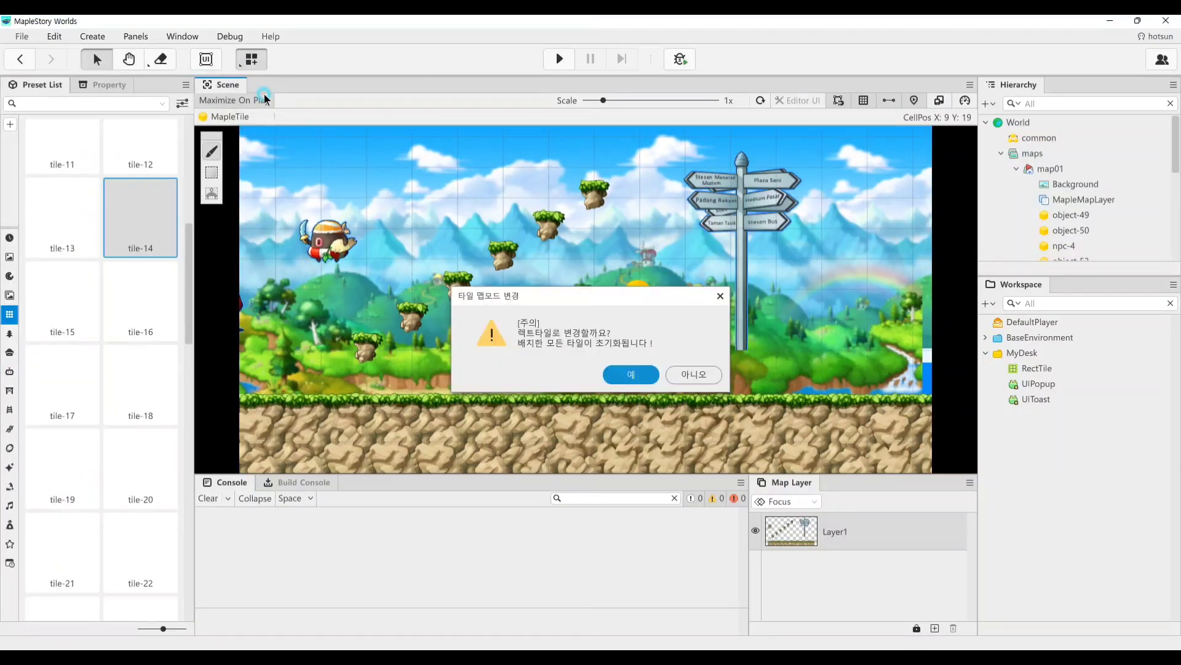
click(631, 374)
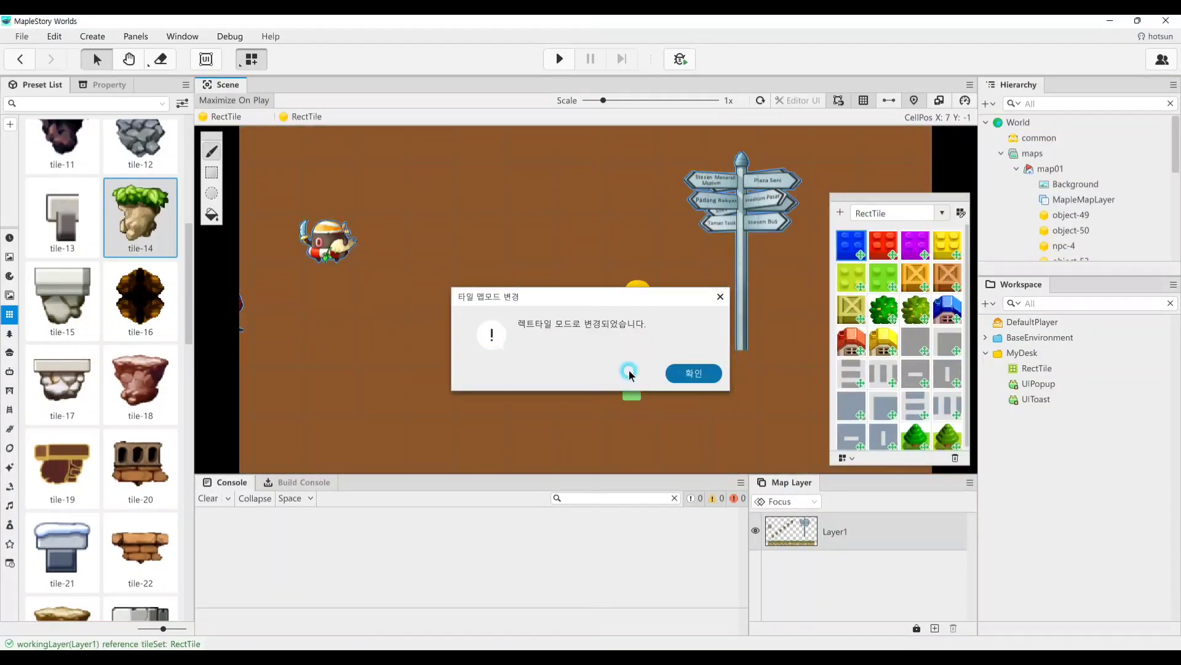
click(694, 373)
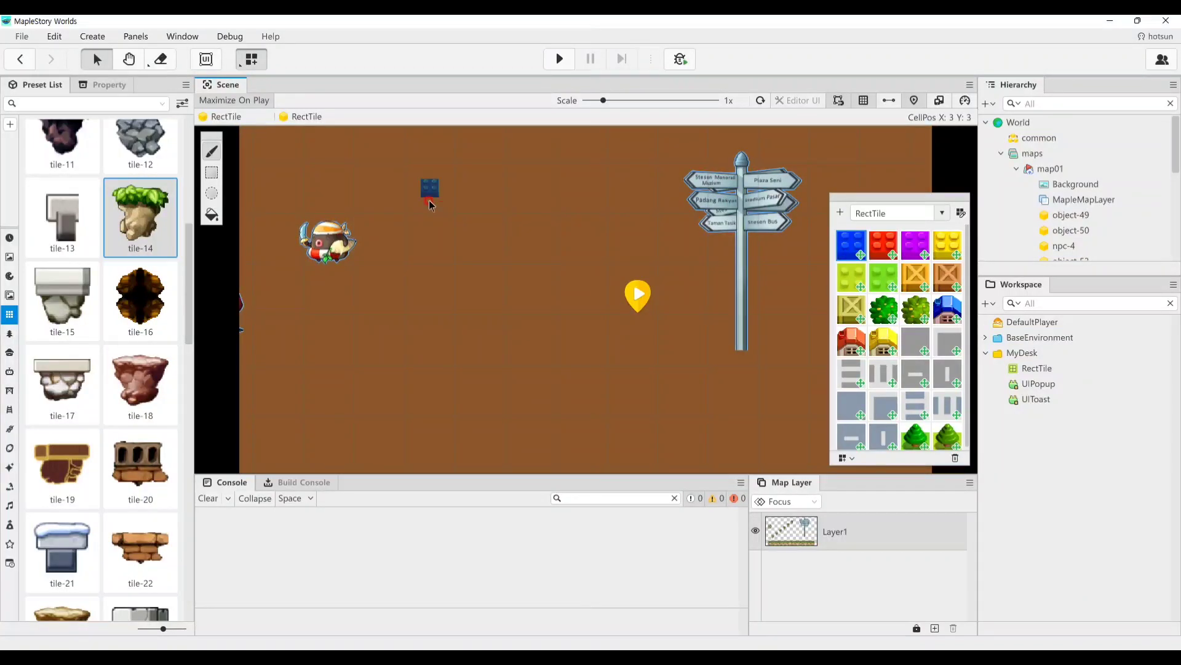
Paint a U-shaped structure of blue block tiles left of the signpost and a column of three bush tiles inside it
mouse_move(429, 204)
mouse_down()
mouse_move(404, 347)
mouse_move(596, 252)
mouse_move(597, 238)
mouse_up()
scroll(597, 239, down, 3)
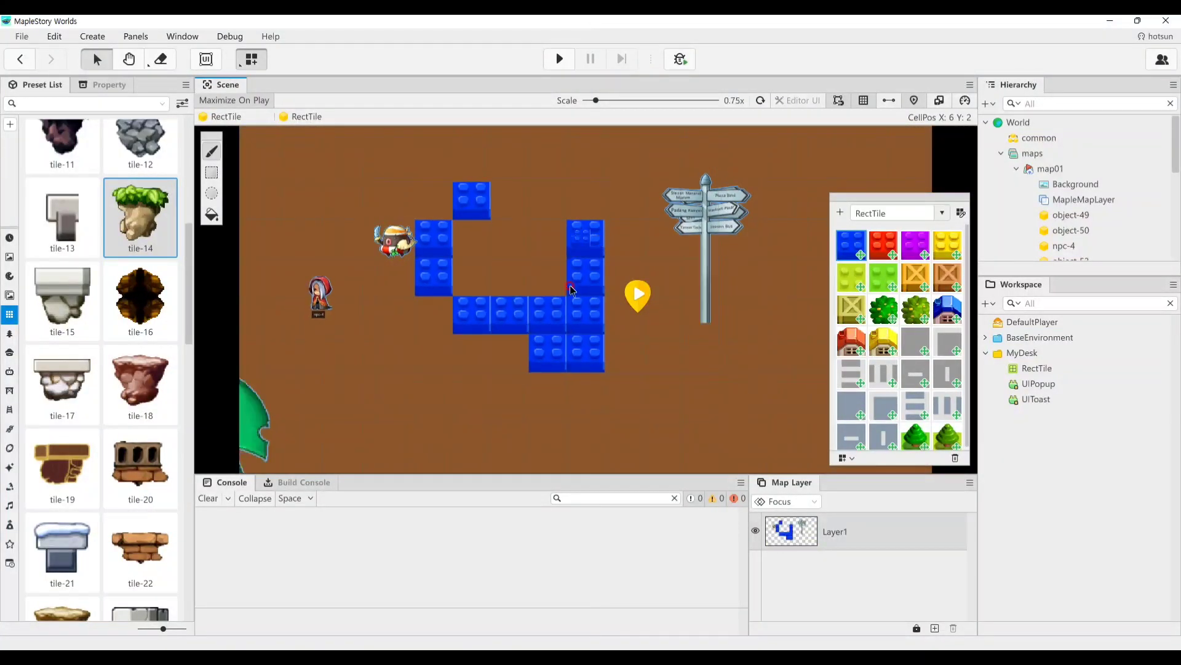
mouse_move(552, 348)
mouse_down()
mouse_move(461, 338)
mouse_move(440, 317)
mouse_up()
scroll(466, 286, down, 2)
drag(445, 217, 441, 339)
drag(531, 280, 531, 219)
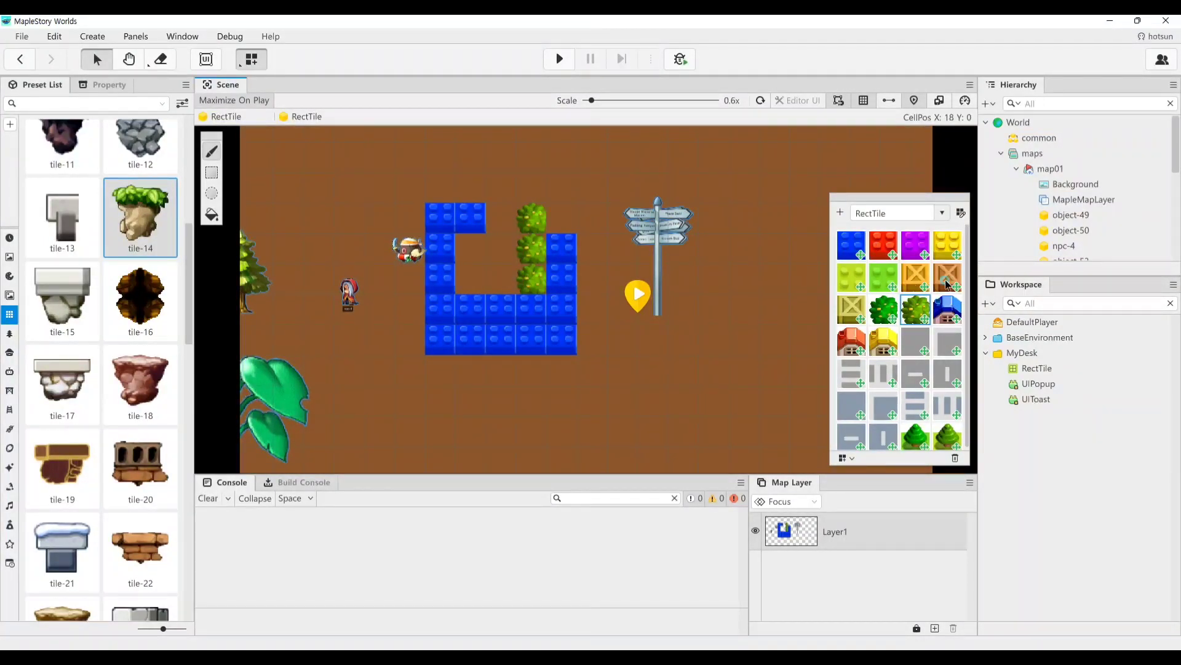
Paint a row of five brown crate tiles below the blue blocks and two rows of yellow block tiles beneath it
click(947, 278)
drag(440, 368, 565, 365)
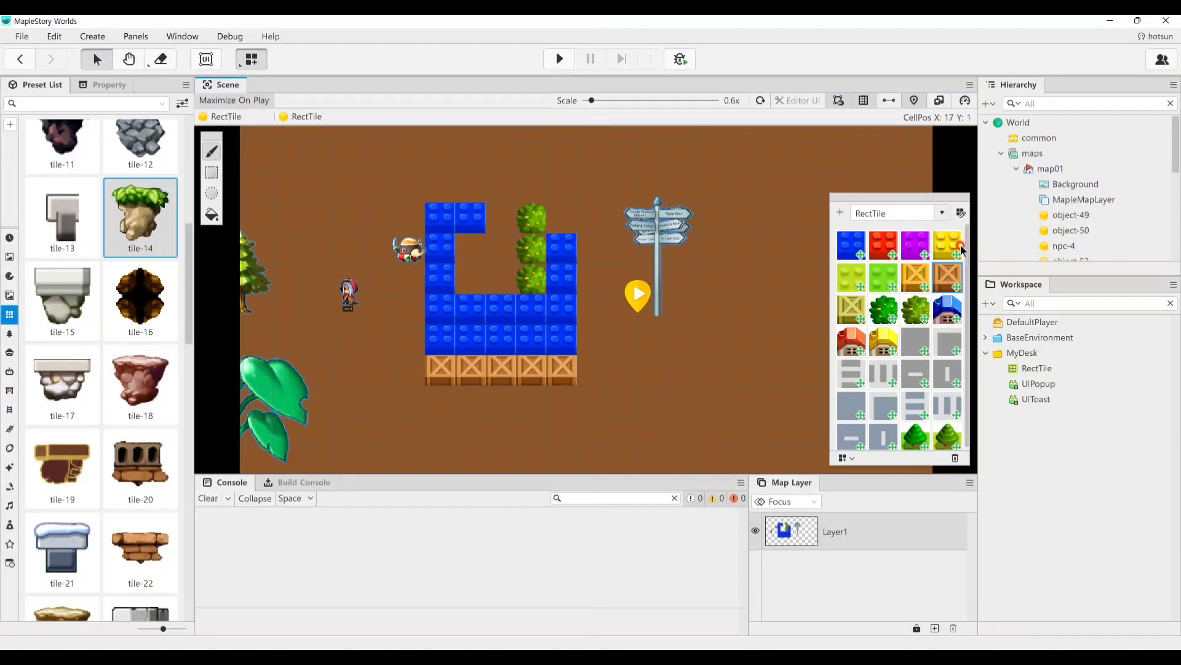
click(960, 246)
mouse_move(458, 401)
mouse_down()
mouse_move(519, 400)
mouse_move(532, 431)
mouse_move(442, 397)
mouse_up()
Paint a column of three tree tiles beside the crates and a filled area of lime-green block tiles to its right
click(916, 436)
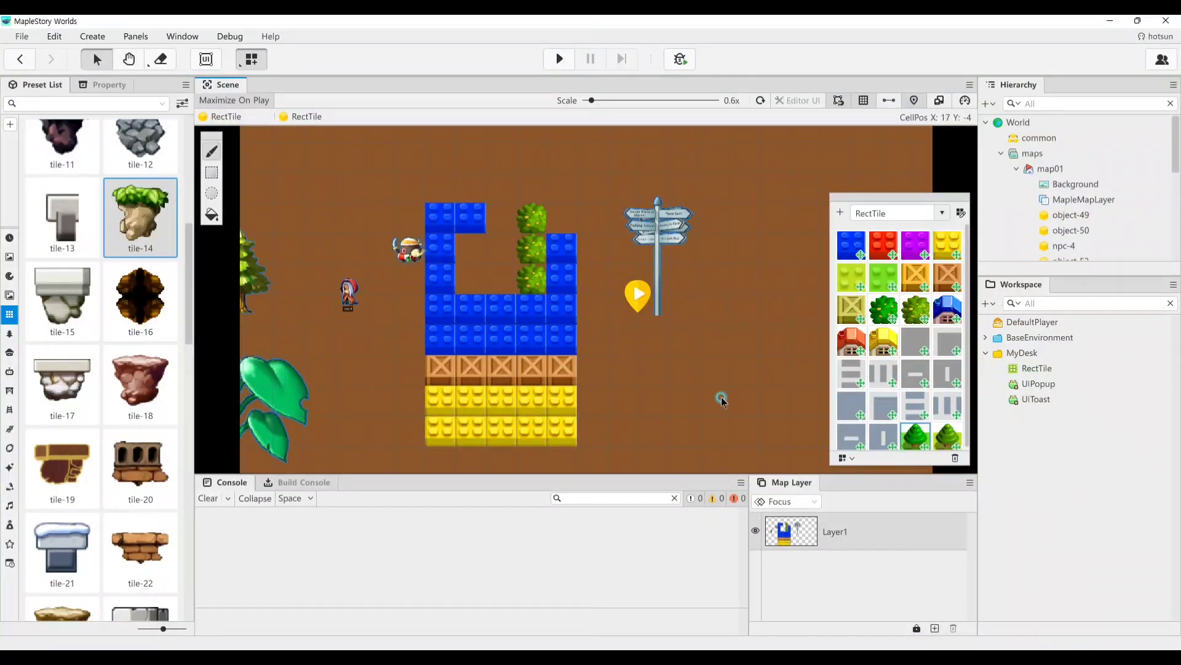
drag(591, 340, 592, 403)
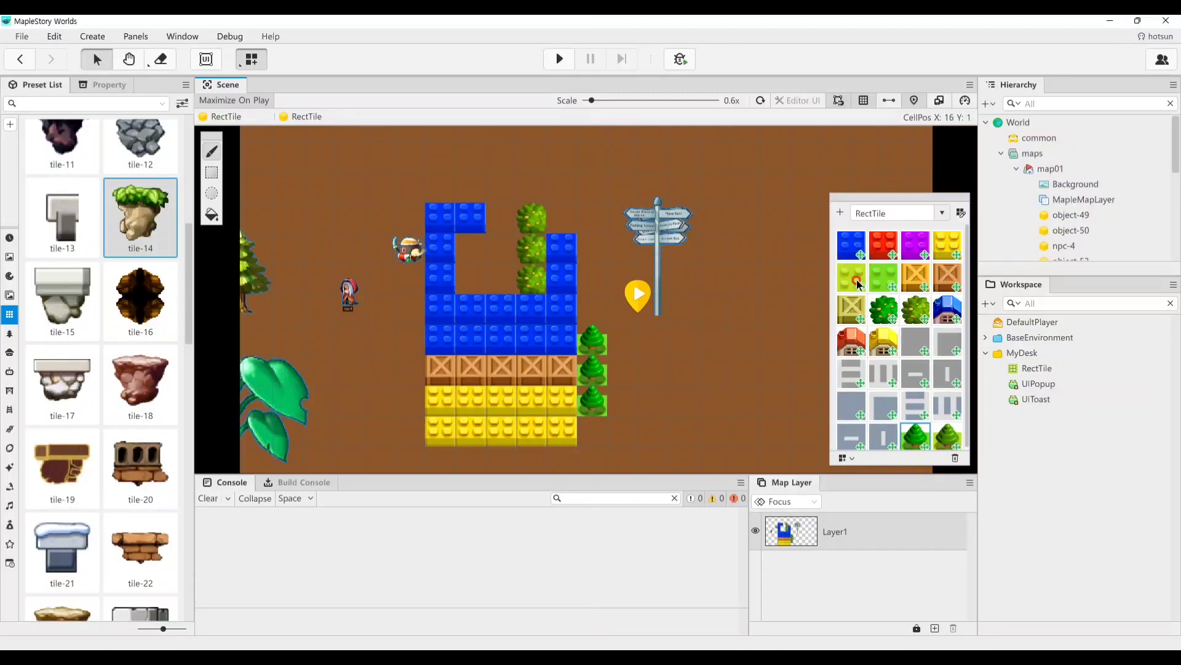
click(859, 284)
mouse_move(622, 309)
mouse_down()
mouse_move(667, 302)
mouse_move(708, 415)
mouse_move(589, 424)
mouse_up()
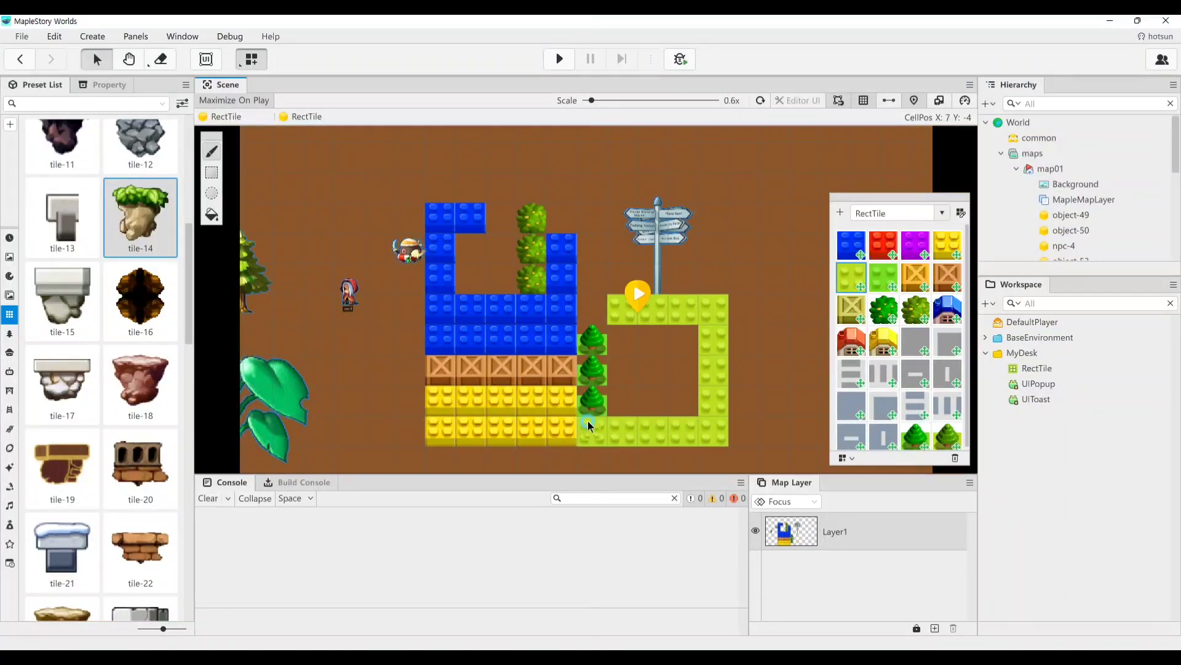
mouse_move(640, 326)
mouse_down()
mouse_move(683, 400)
mouse_move(662, 371)
mouse_up()
click(441, 320)
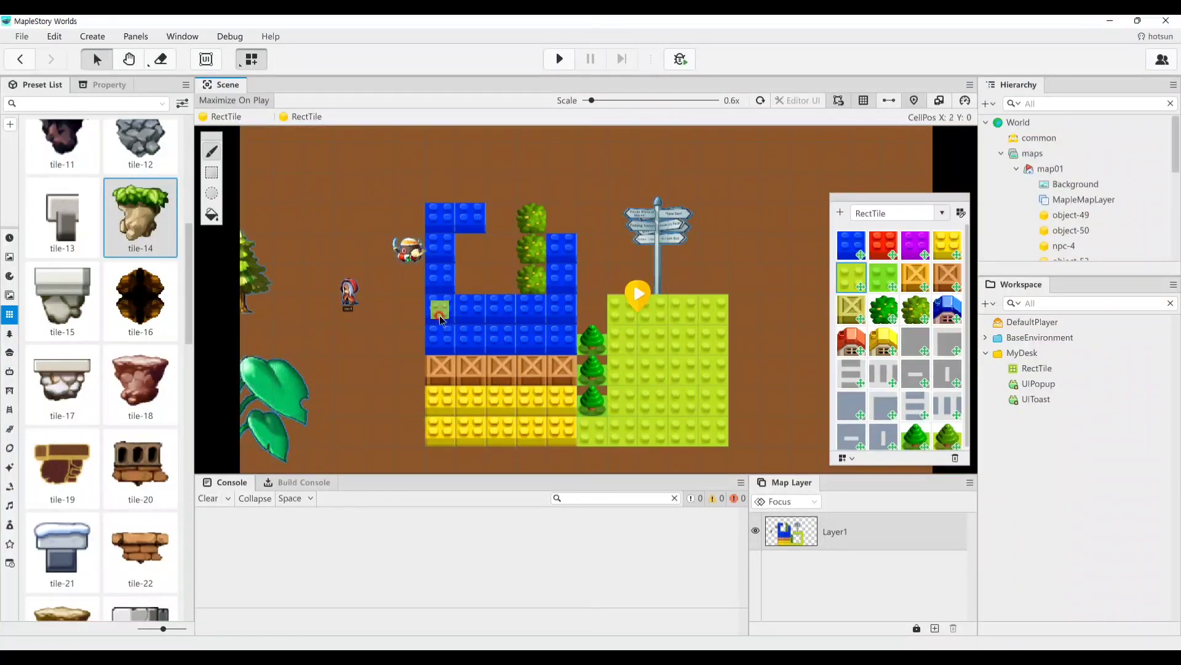
Try to place the MapleTile preset tile-22 on the RectTile map
scroll(106, 394, down, 3)
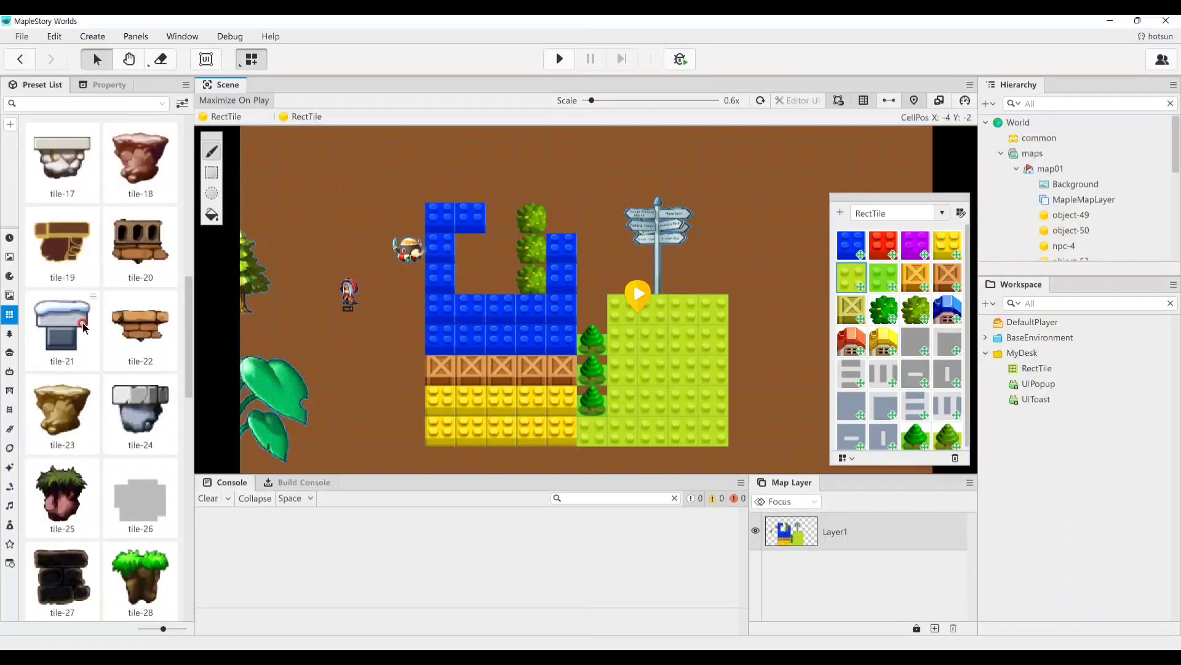
click(138, 336)
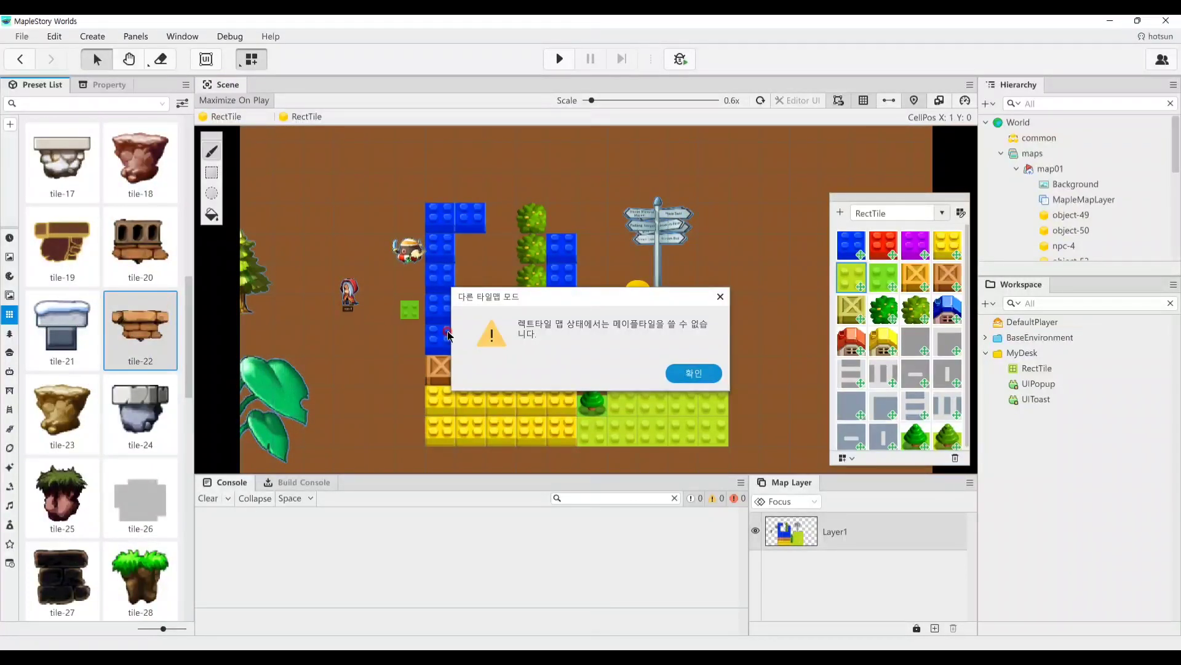
click(692, 372)
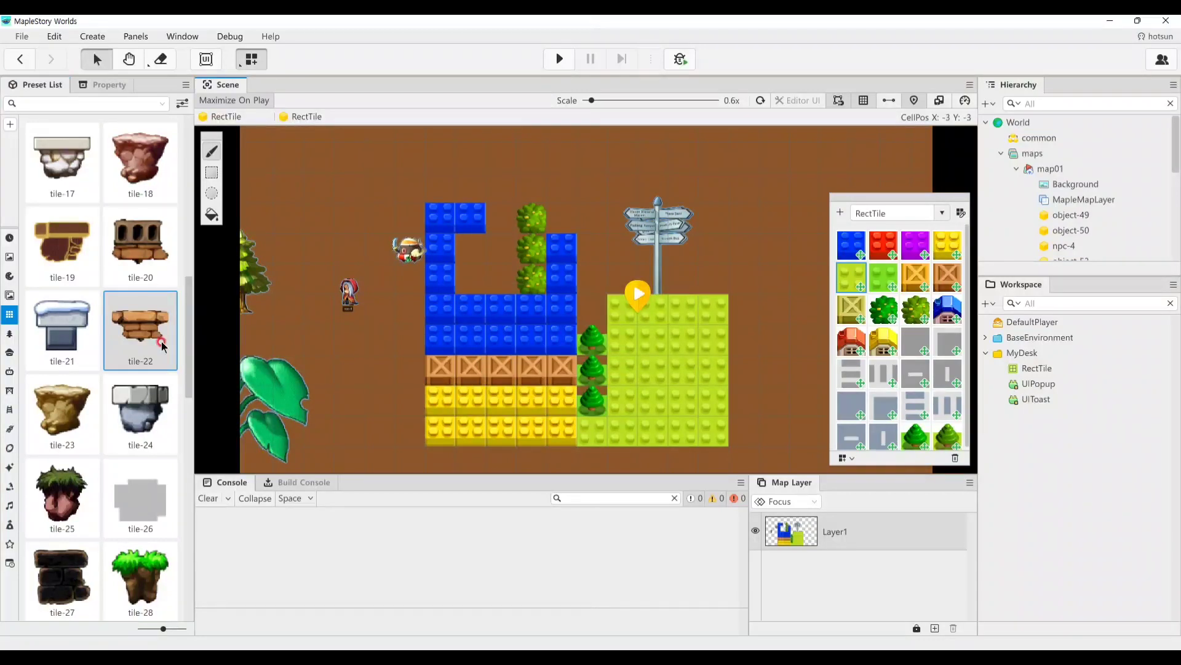
Place the golden key-shaped object-57 preset on the map just right of the lime-green block area
click(14, 355)
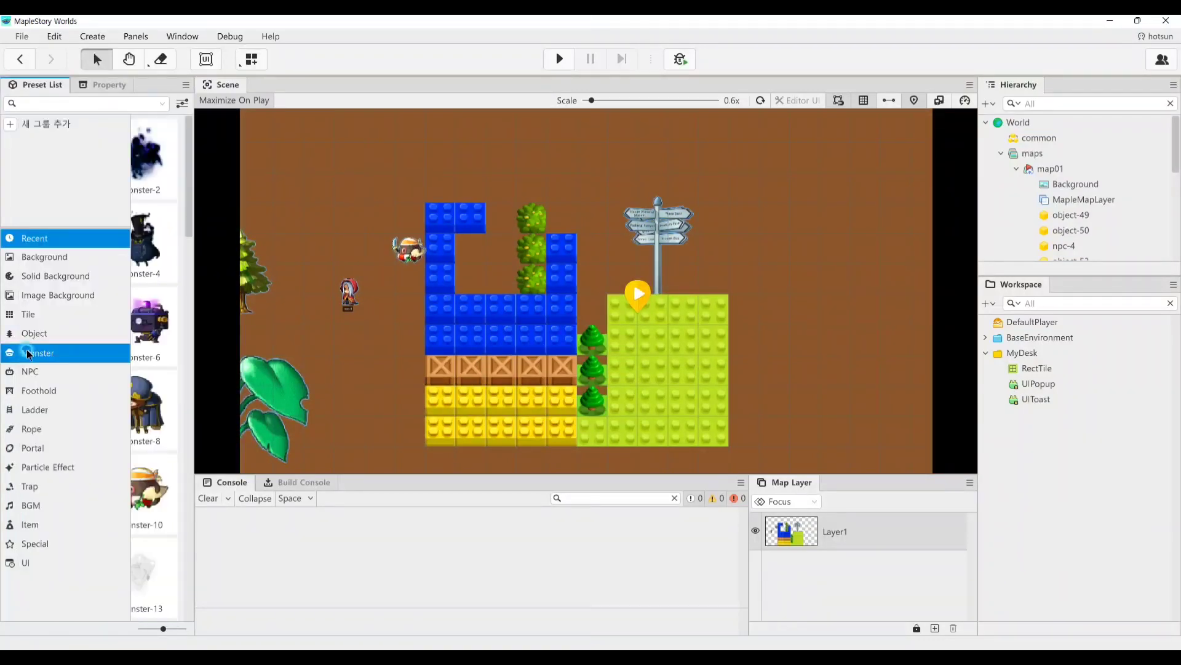
click(88, 342)
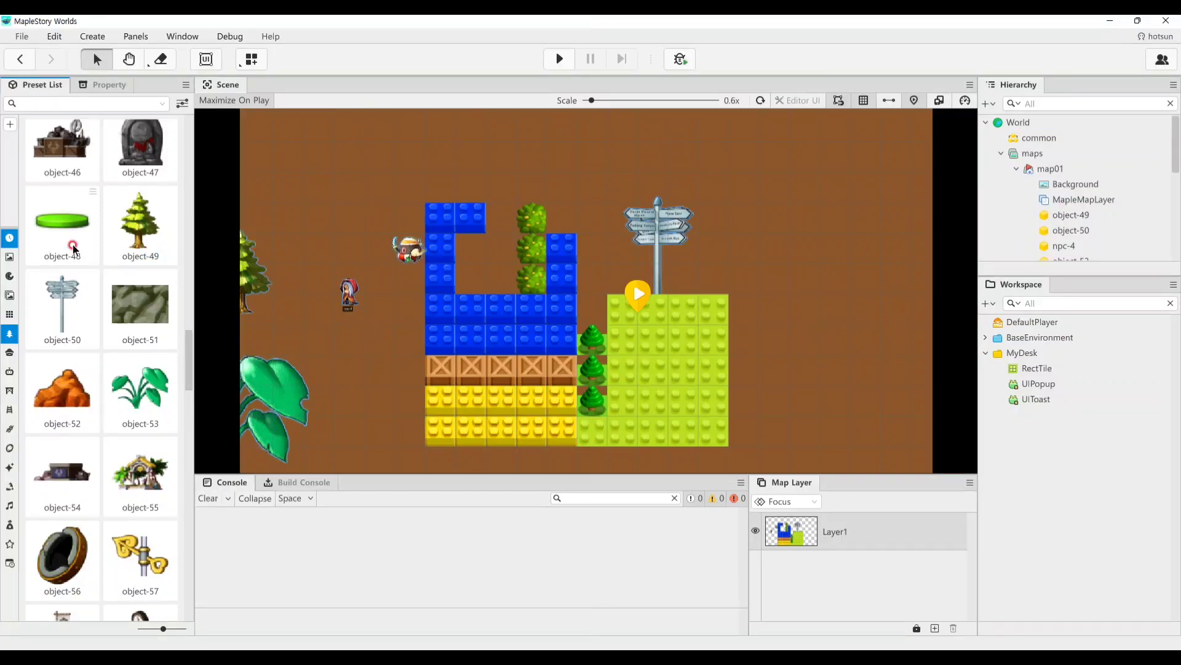
scroll(90, 302, down, 3)
click(141, 339)
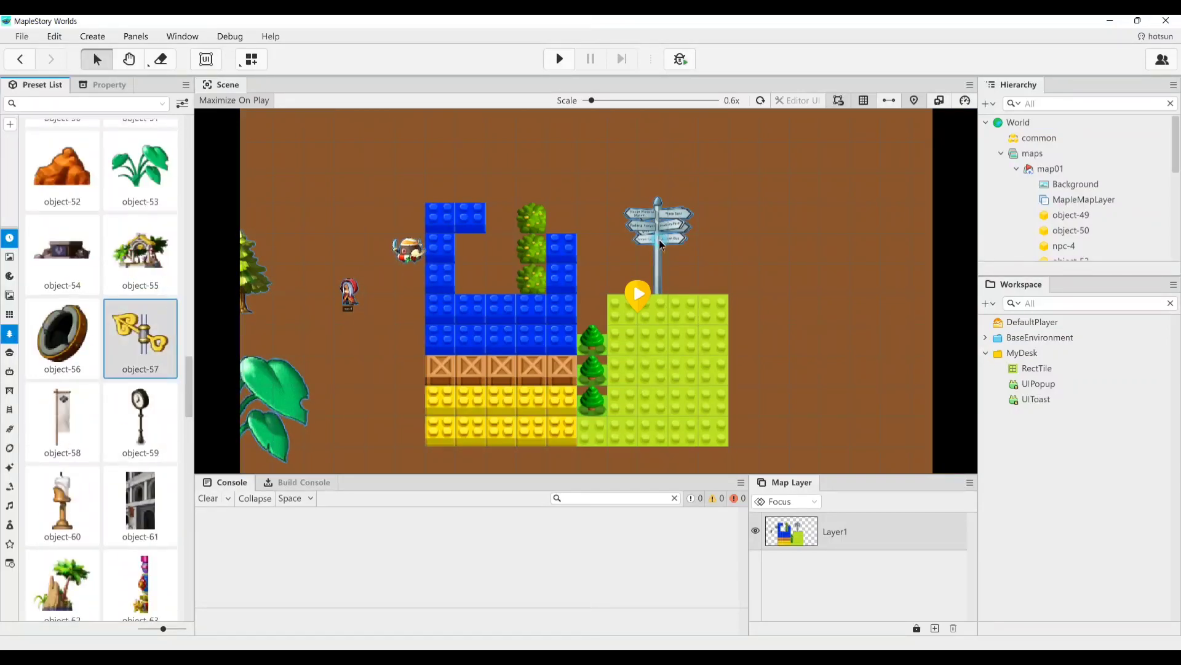
click(692, 361)
drag(692, 367, 800, 394)
click(848, 366)
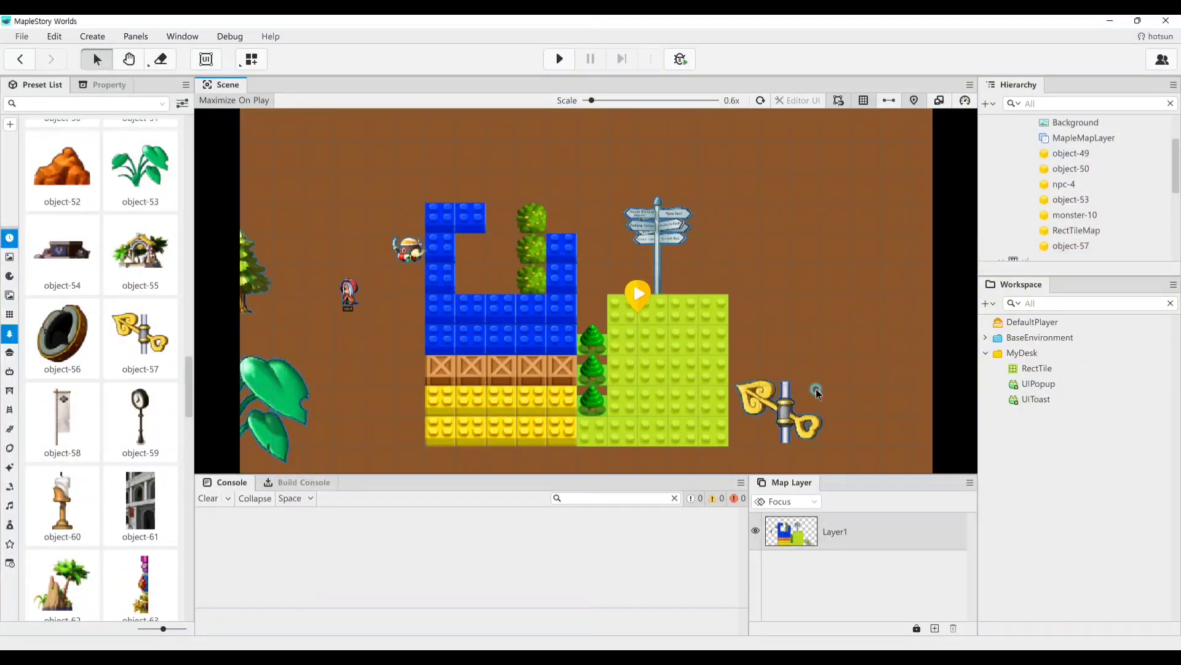
Place the object-59 clock preset inside the blue U-shaped structure, beside the bush column
click(140, 418)
click(363, 191)
scroll(362, 191, down, 3)
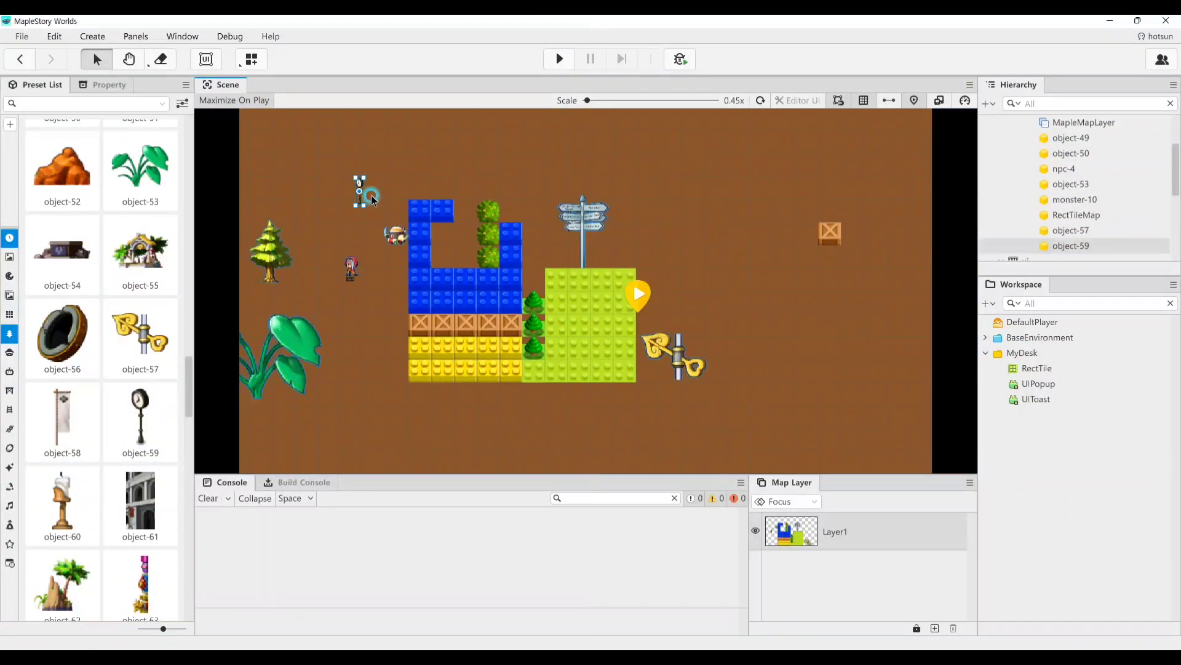
drag(411, 196, 466, 246)
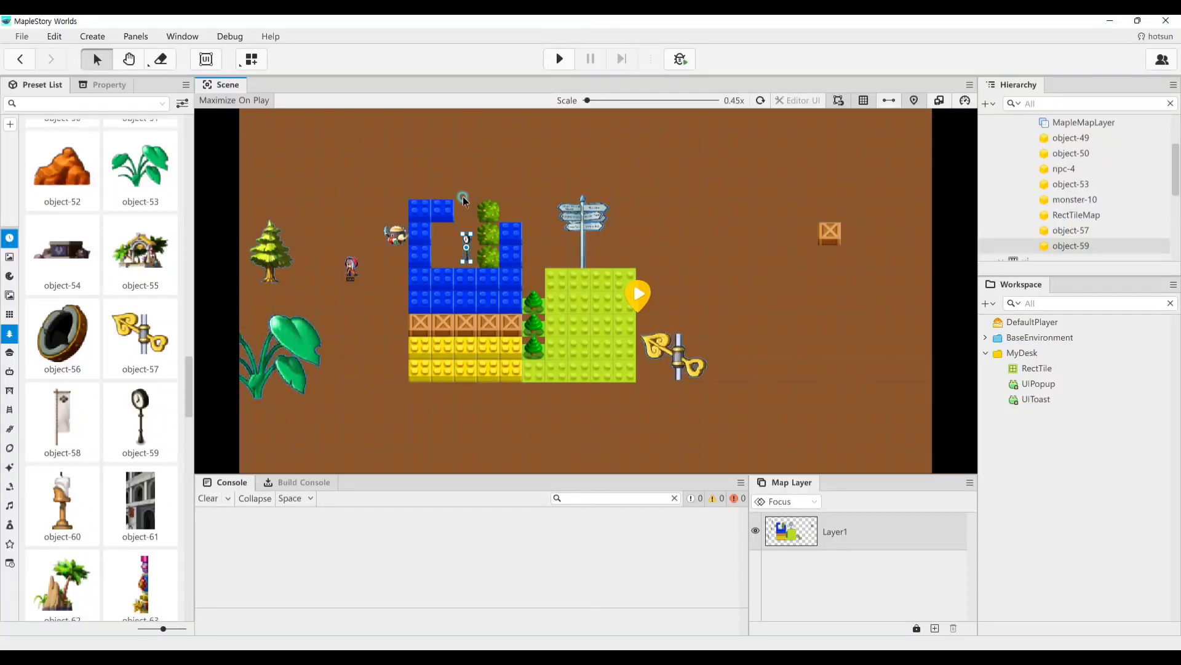
click(464, 197)
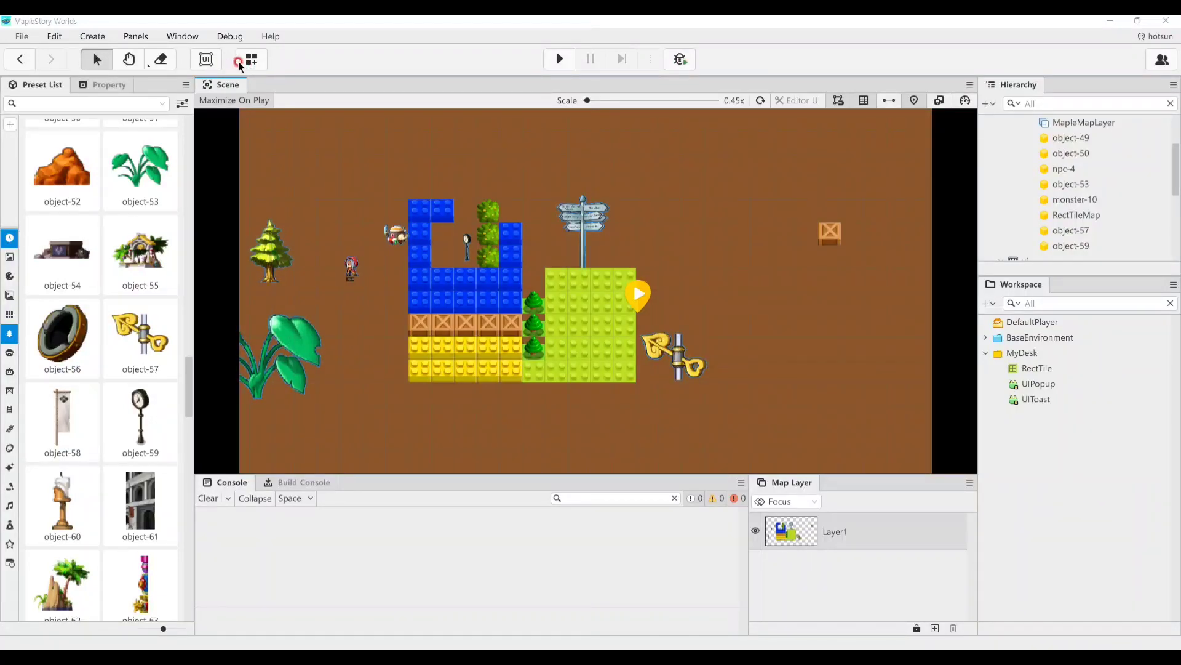
Change the tile map mode from RectTile to MapleTile, accepting the reset of all placed tiles
click(250, 60)
click(250, 64)
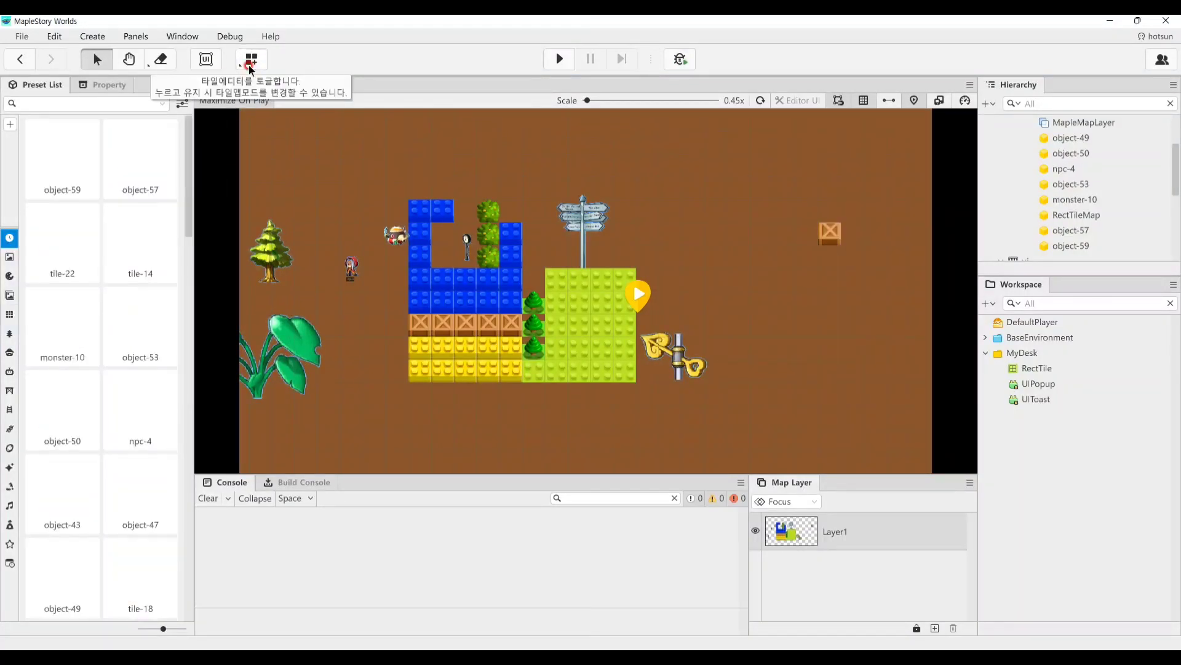
drag(250, 68, 274, 81)
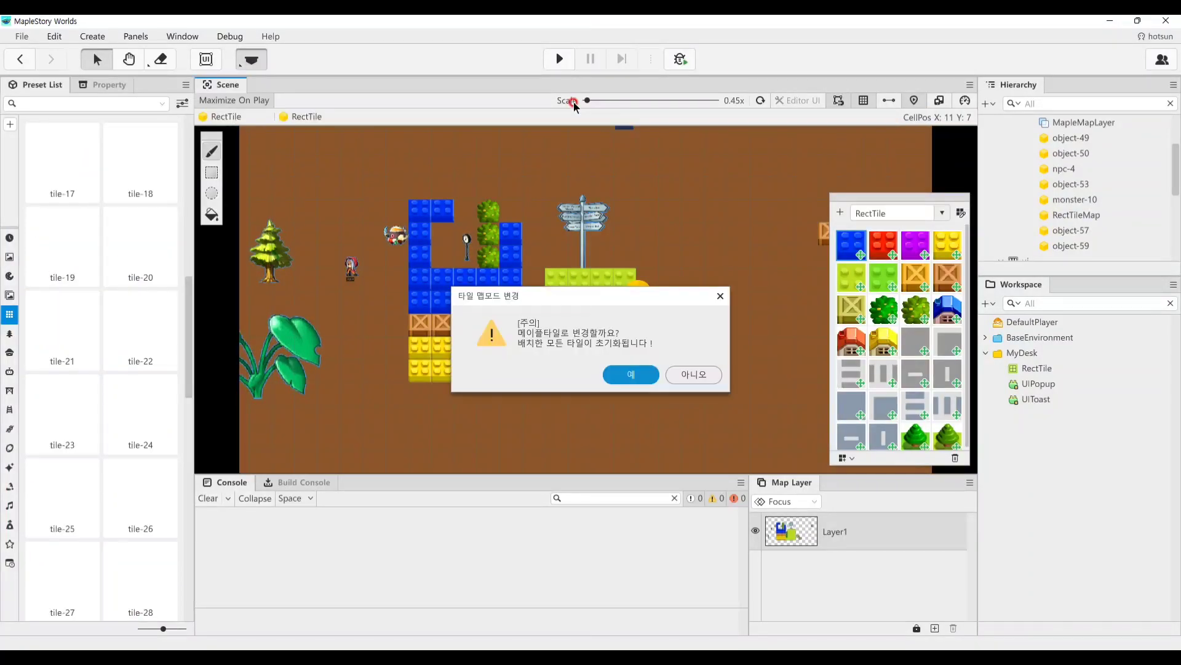
click(630, 375)
click(680, 373)
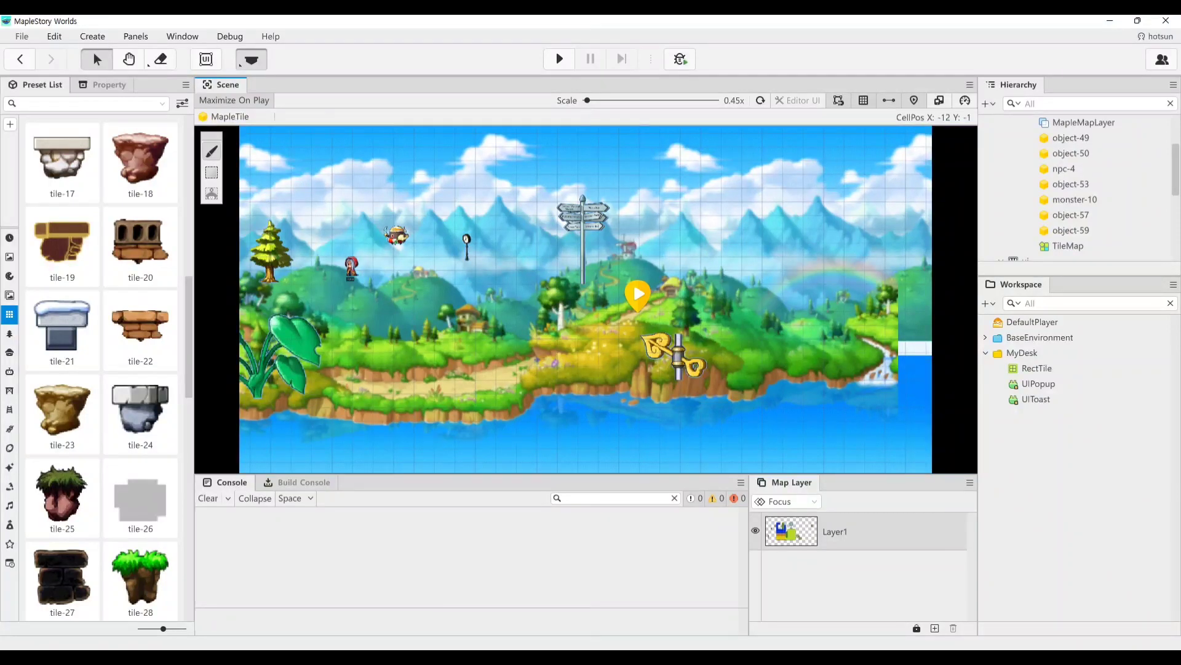
Paint a long, thick ground platform with the tile-14 preset beneath the signpost and the start point
scroll(101, 369, up, 5)
click(140, 289)
mouse_move(342, 352)
mouse_down()
mouse_move(706, 336)
mouse_move(714, 346)
mouse_move(722, 331)
mouse_up()
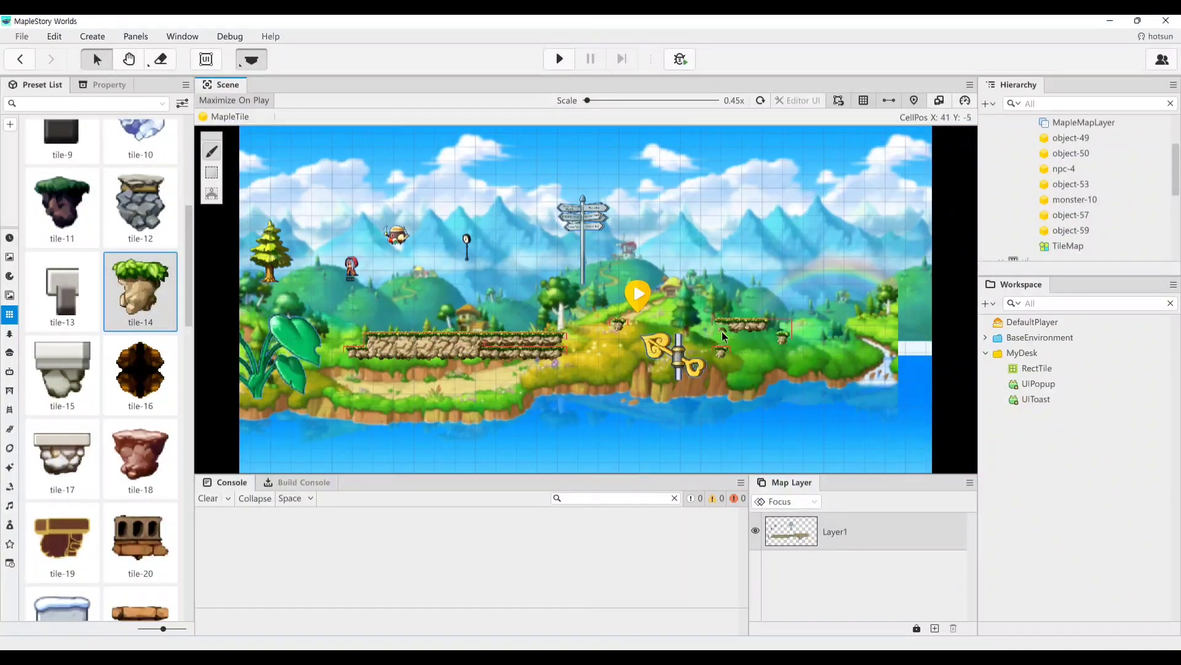
mouse_move(609, 343)
mouse_down()
mouse_move(691, 363)
mouse_move(825, 369)
mouse_move(649, 356)
mouse_move(864, 345)
mouse_up()
mouse_move(510, 348)
mouse_down()
mouse_move(383, 364)
mouse_move(389, 381)
mouse_up()
scroll(721, 306, up, 4)
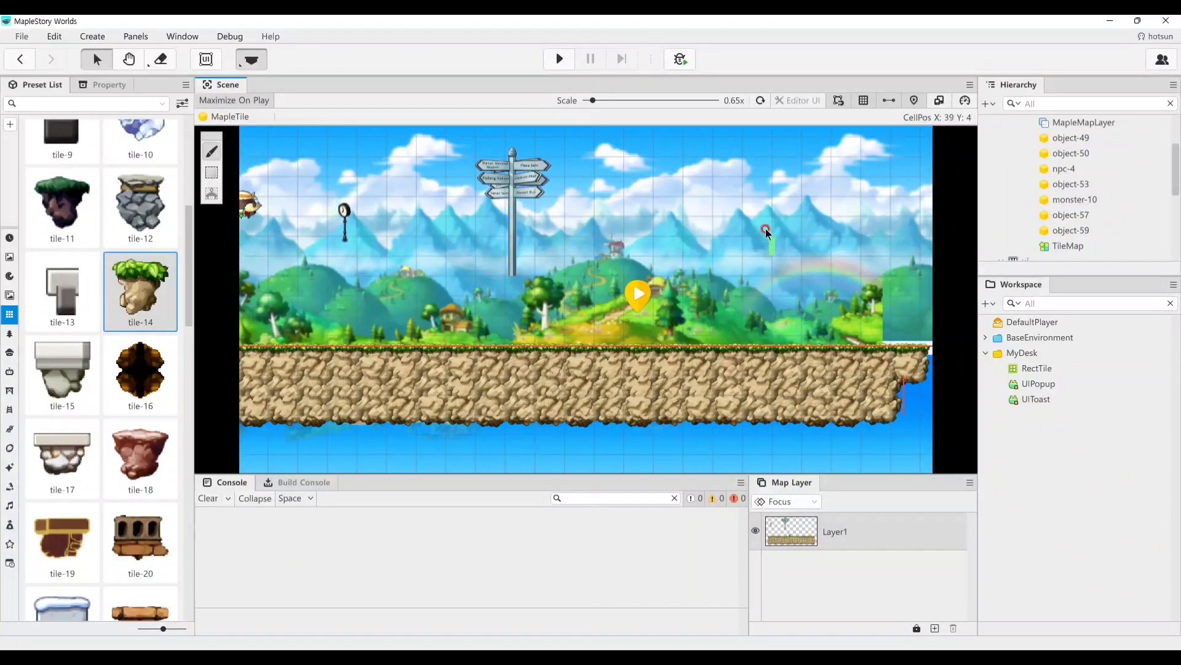
Start a play test of the map, add a virtual player, and bring the virtual player's window forward
click(558, 63)
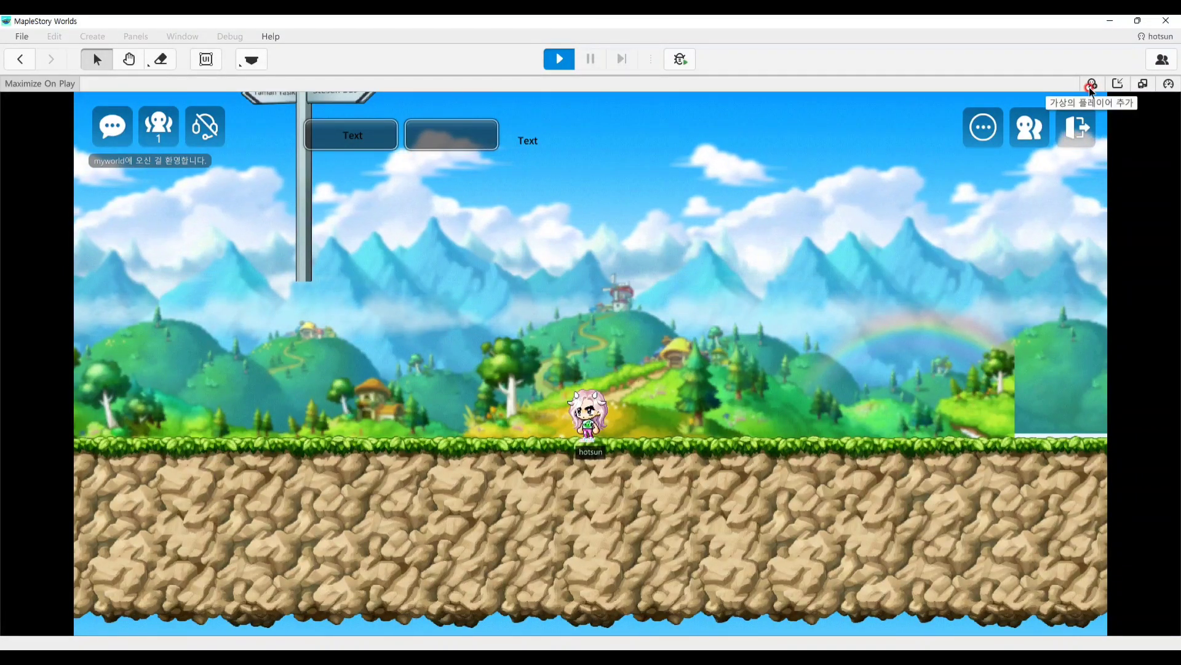
click(1091, 86)
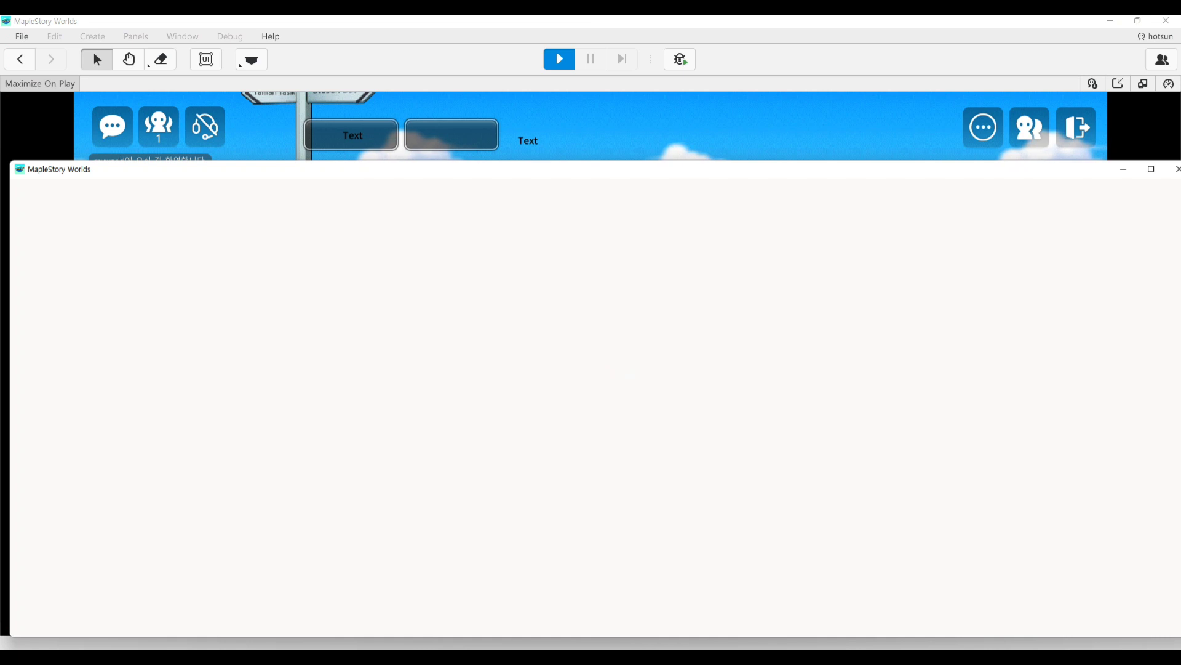
click(560, 119)
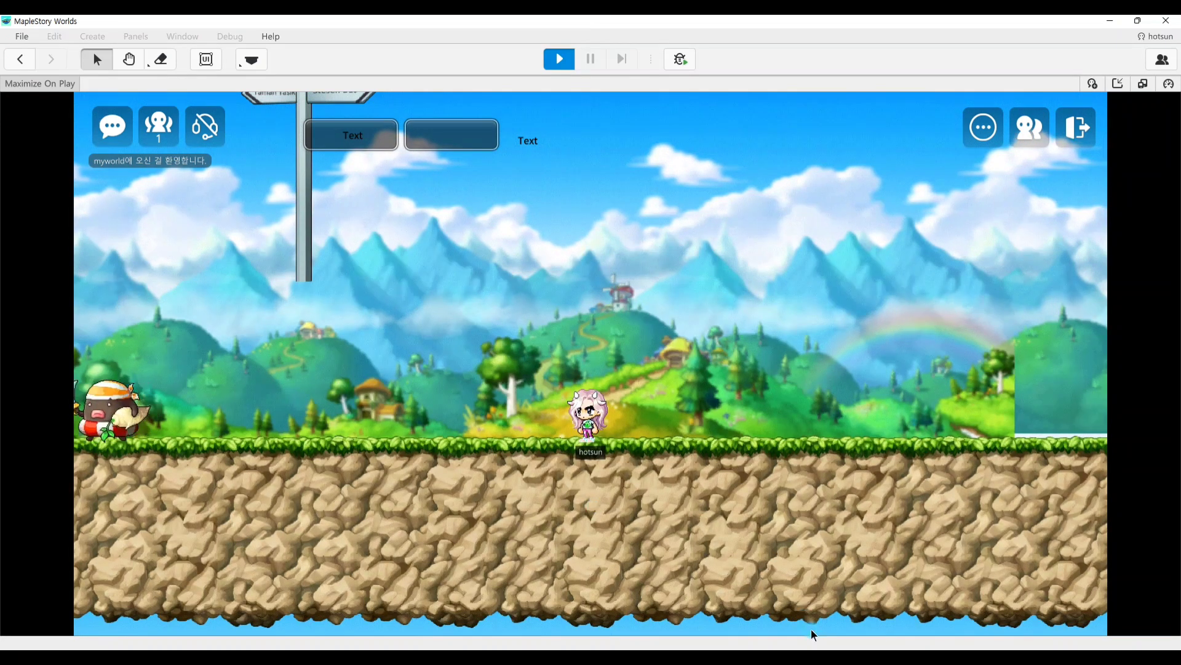
click(767, 612)
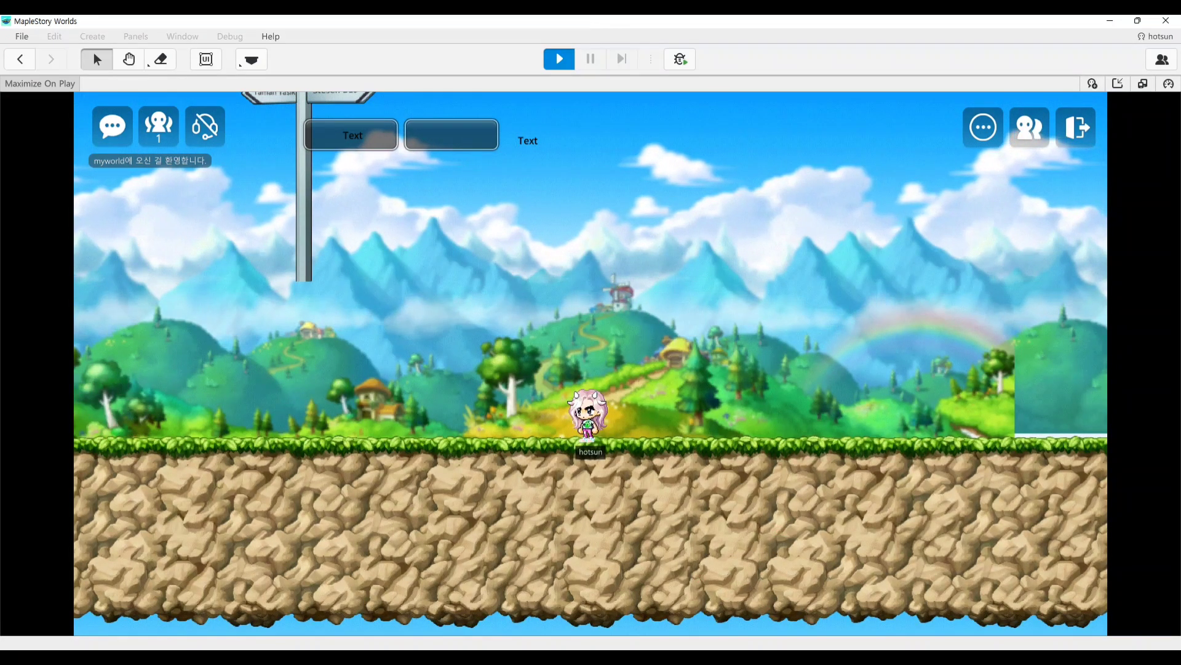
click(759, 658)
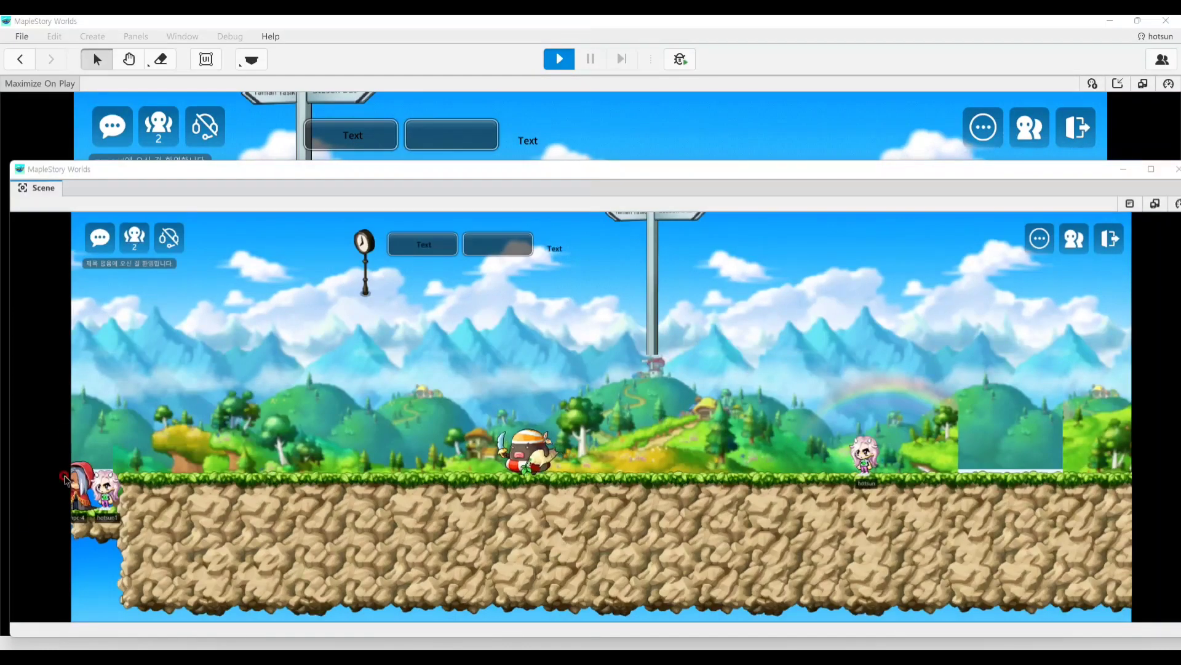
Jump and walk the virtual player right along the ground towards the main character
click(464, 417)
key(Right)
key(alt)
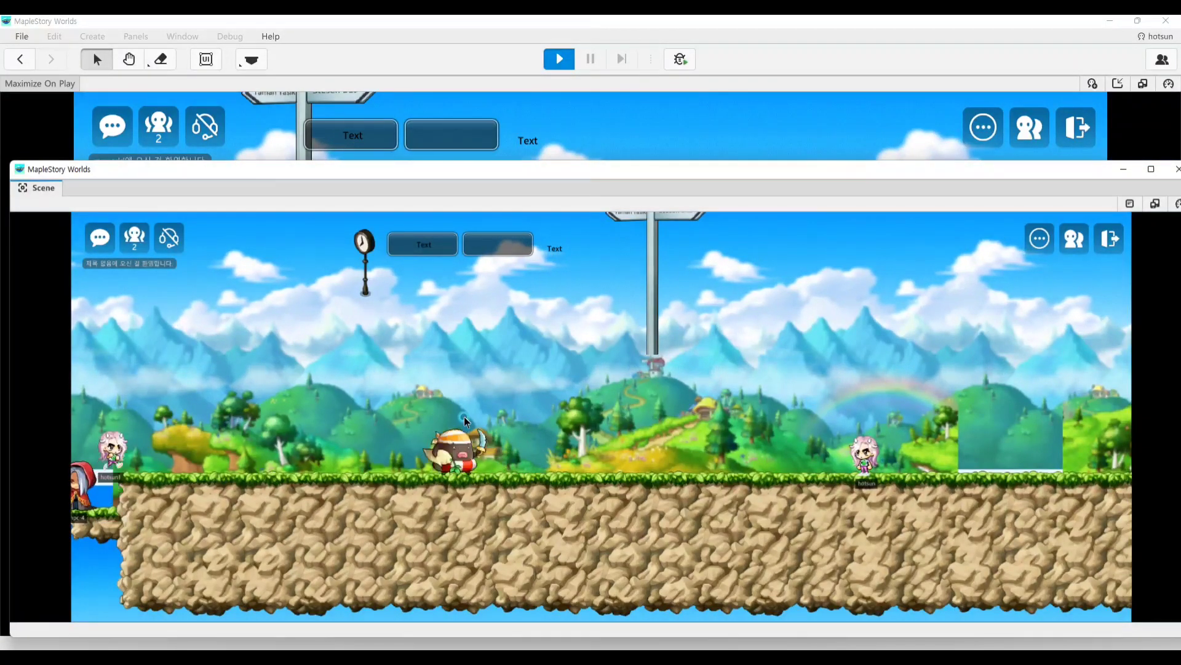
key(Right)
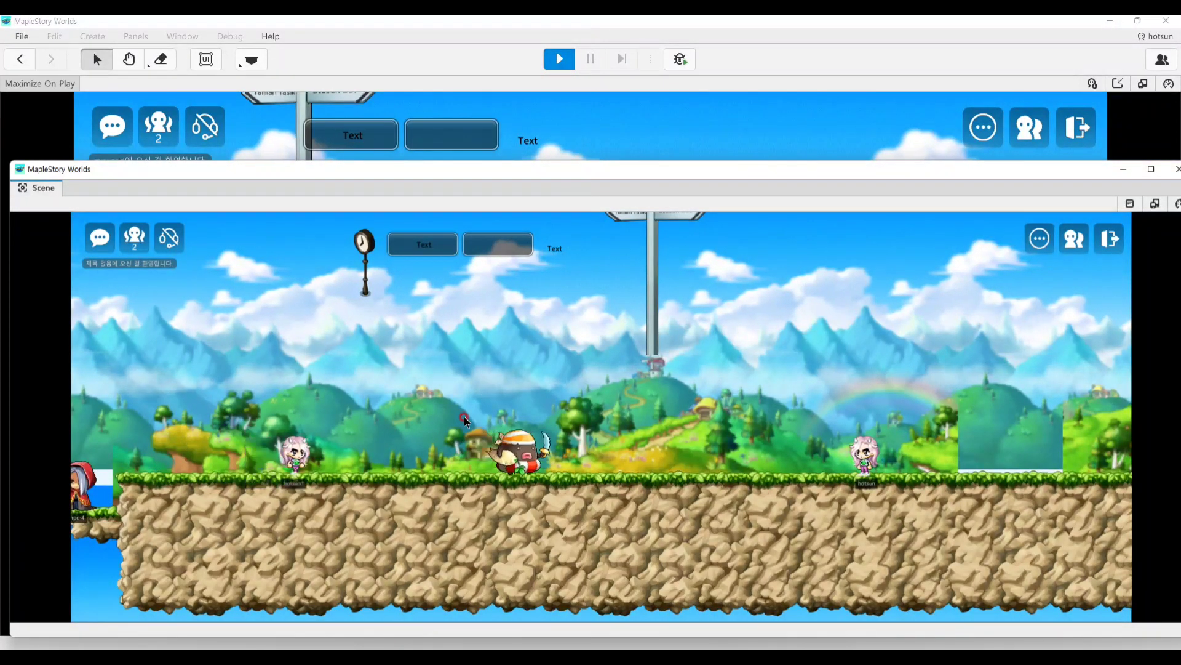
key(Right)
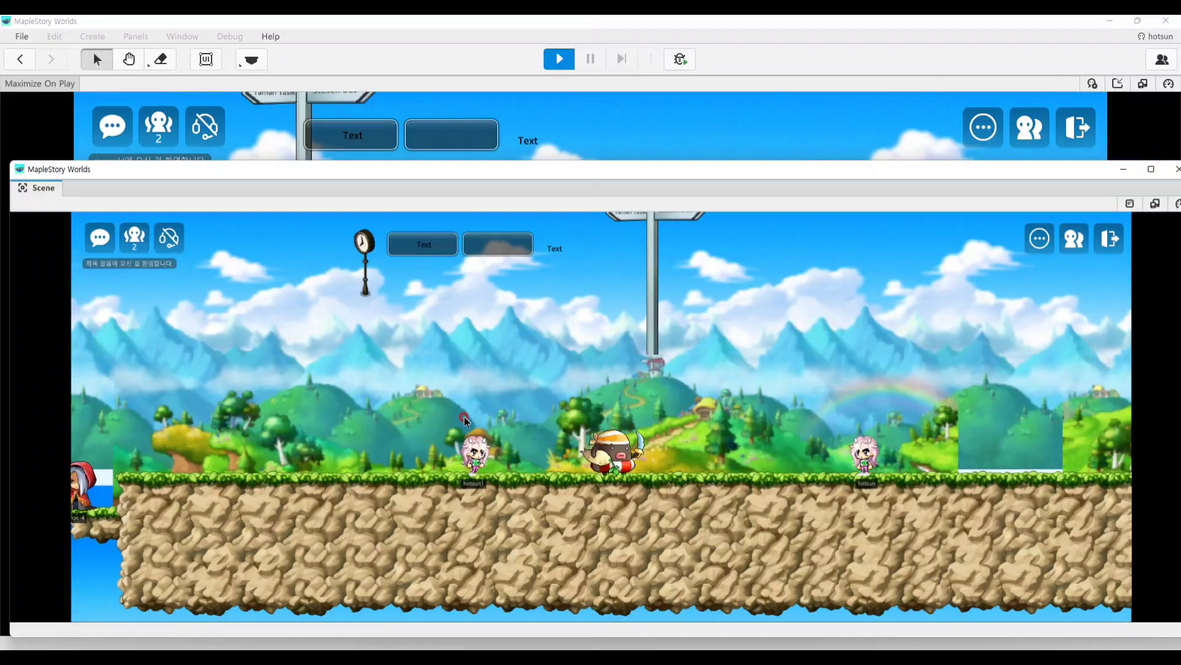
key(alt)
key(Right)
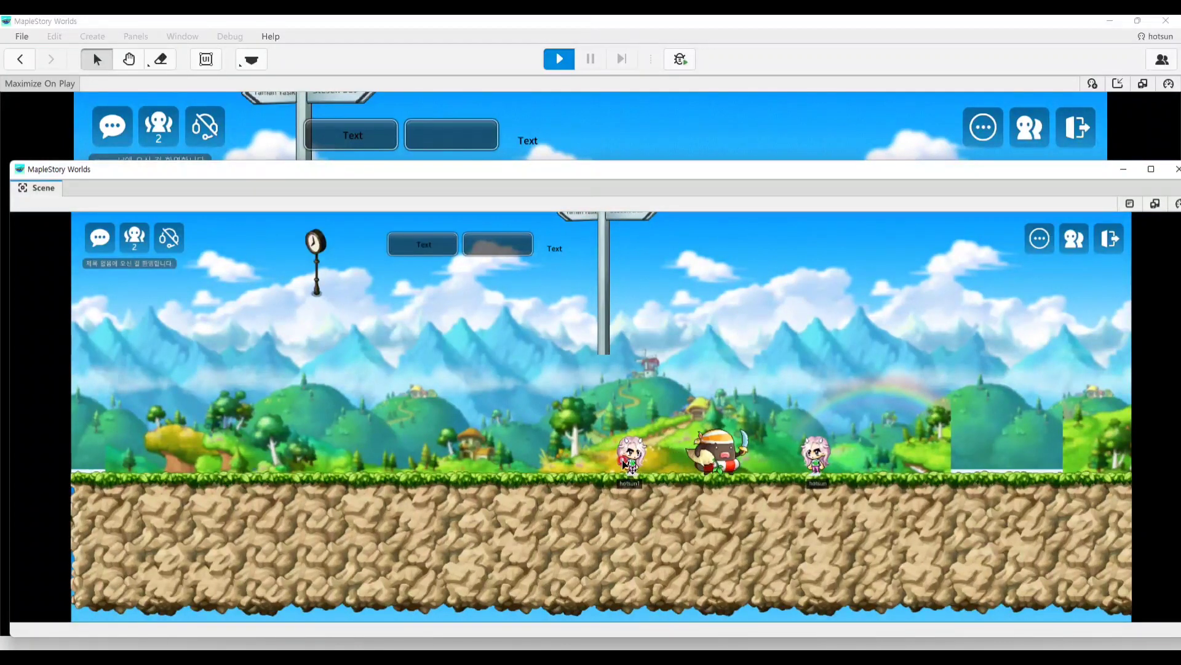
Return to the main play window and walk the main character left and right near the virtual player
click(700, 124)
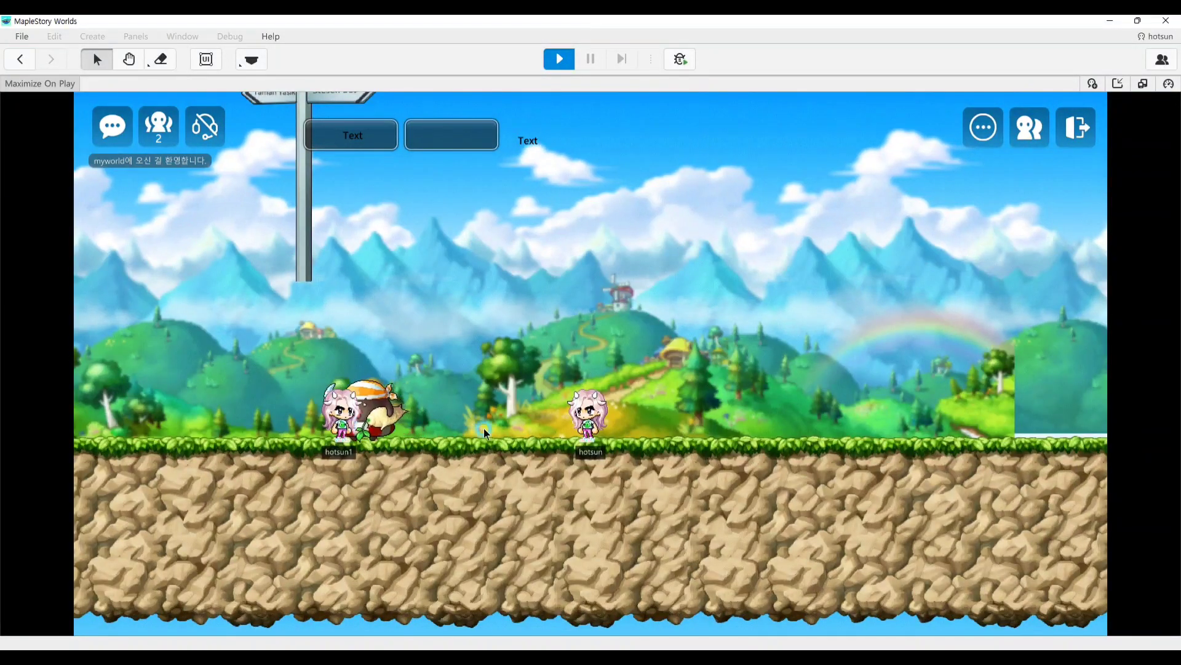
key(Left)
key(Right)
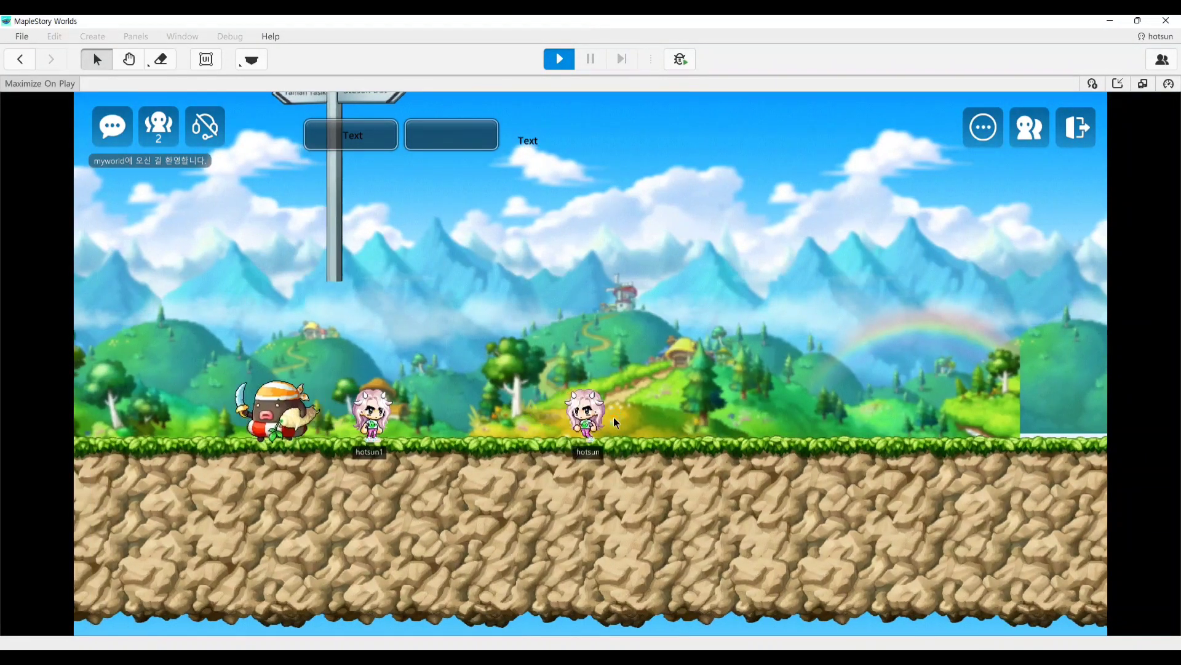
key(Left)
key(Right)
key(Left)
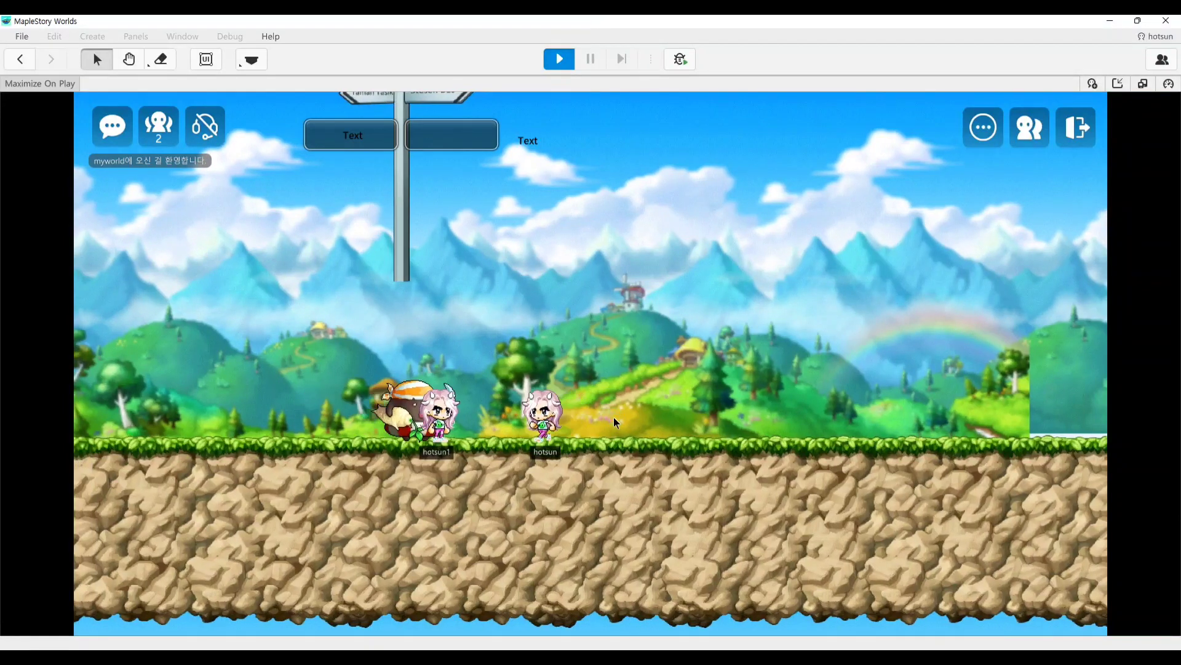
key(Right)
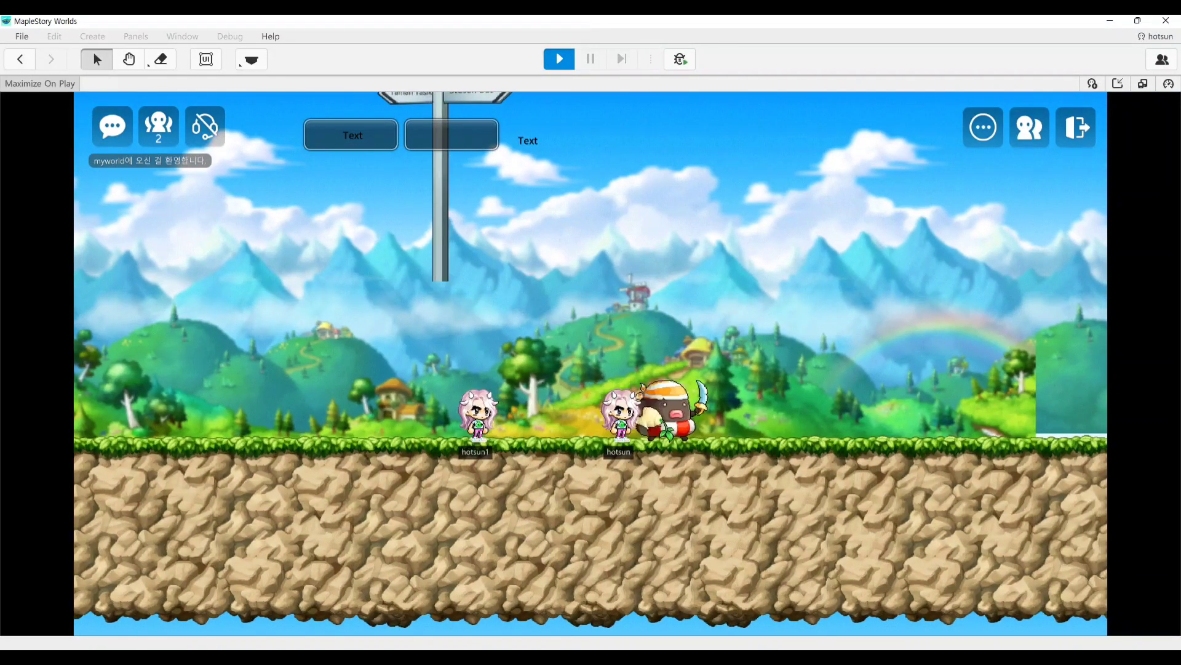
Walk the virtual player left in its own window and stop the play test
mouse_move(765, 648)
click(822, 594)
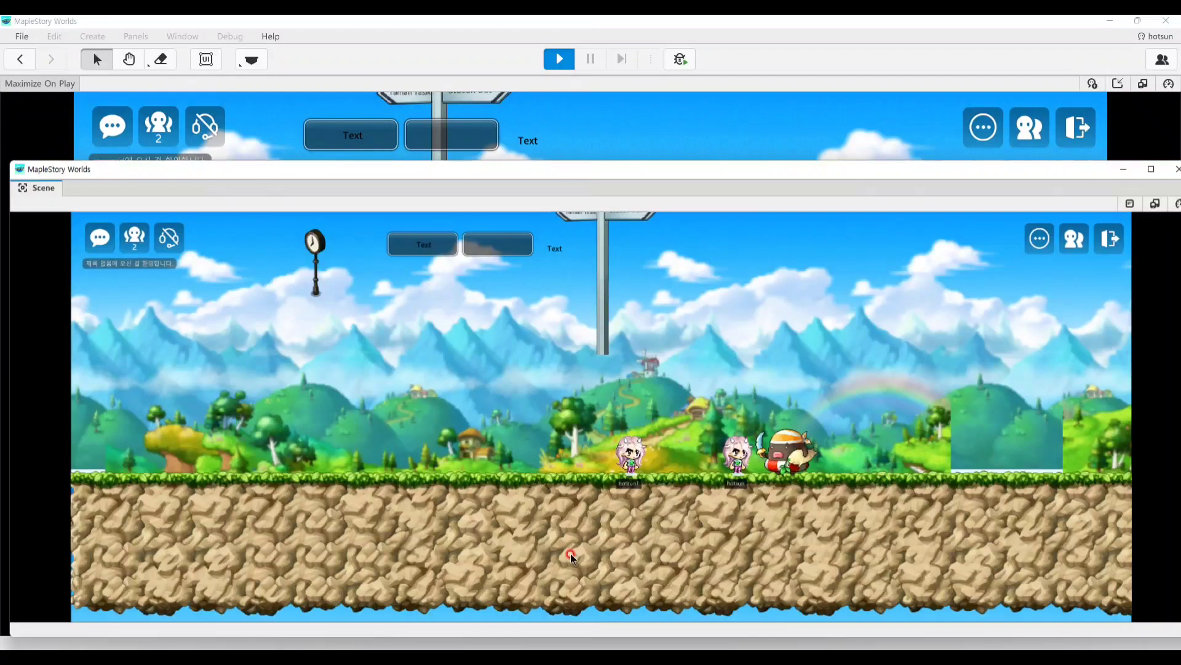
key(Left)
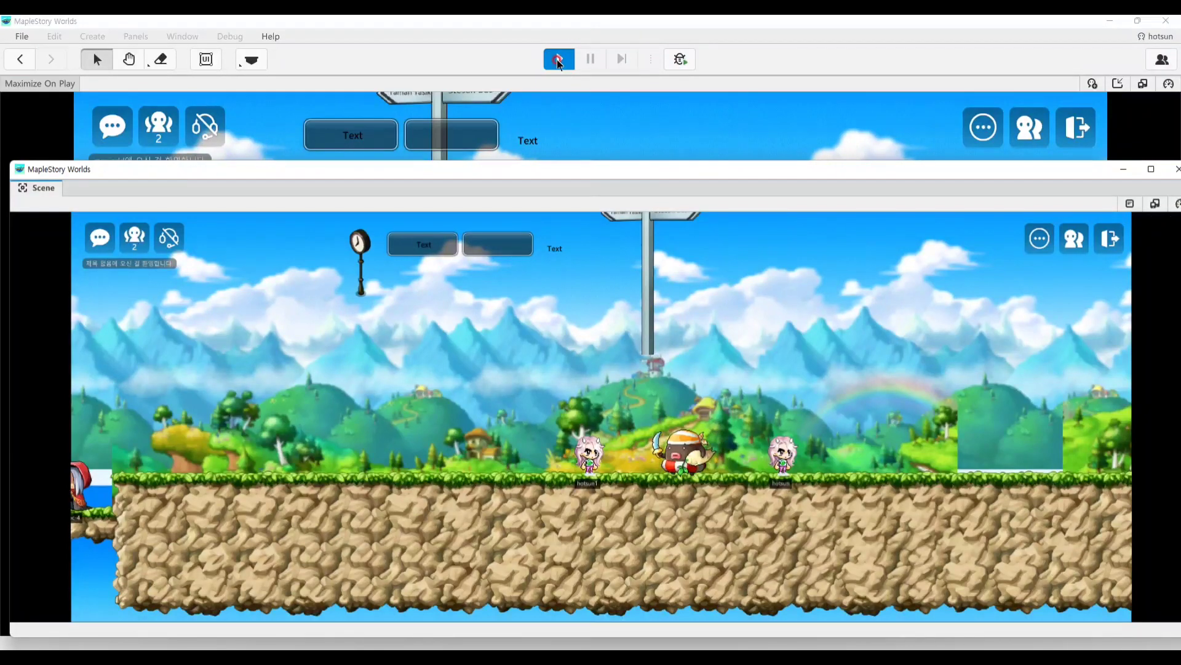
click(559, 58)
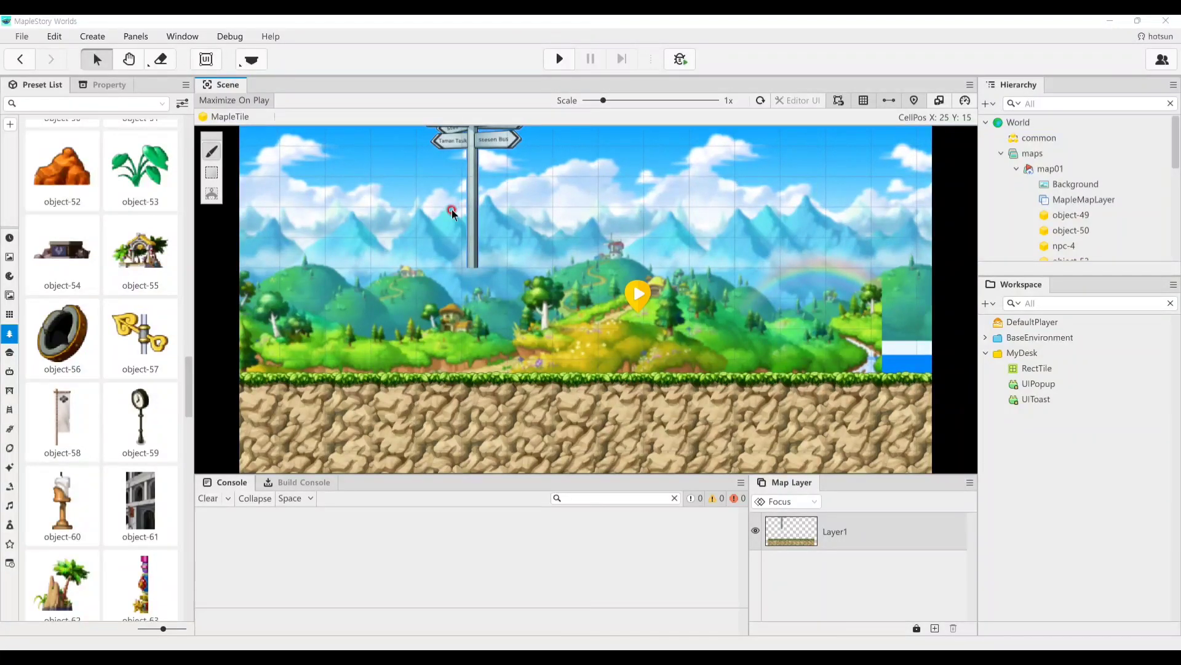
Paint a small raised block of tile-14 on the ground right of the signpost and erase it again
mouse_move(432, 284)
mouse_down()
mouse_move(545, 334)
mouse_move(594, 339)
mouse_up()
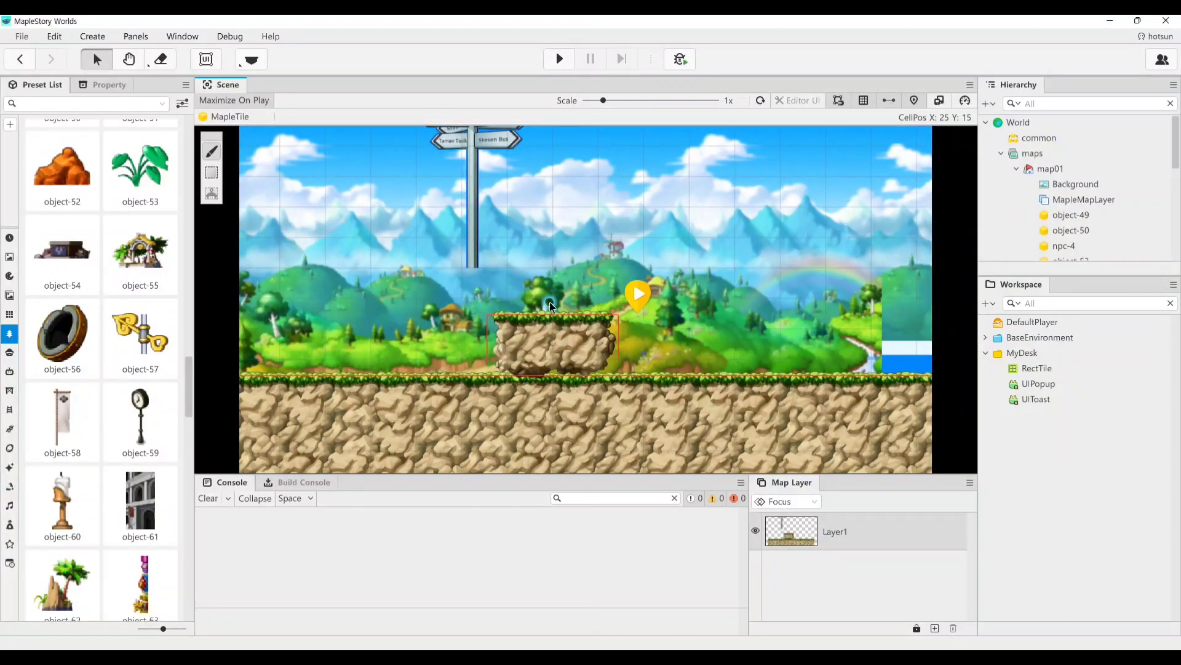
right_click(553, 330)
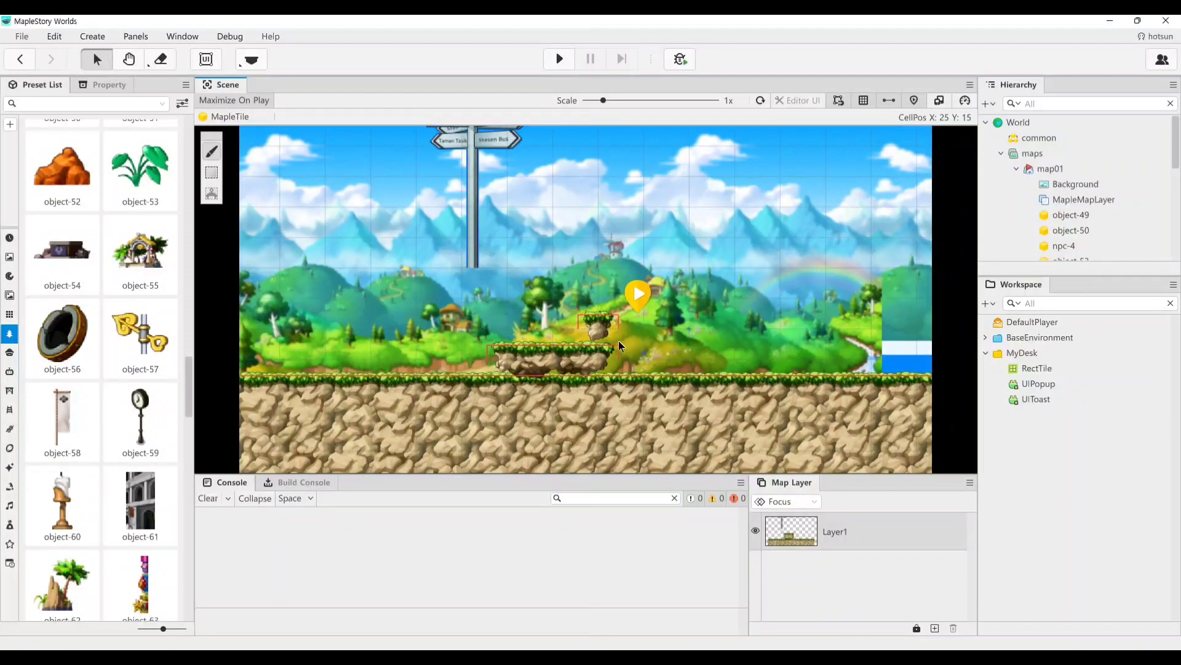
right_click(603, 333)
right_click(540, 343)
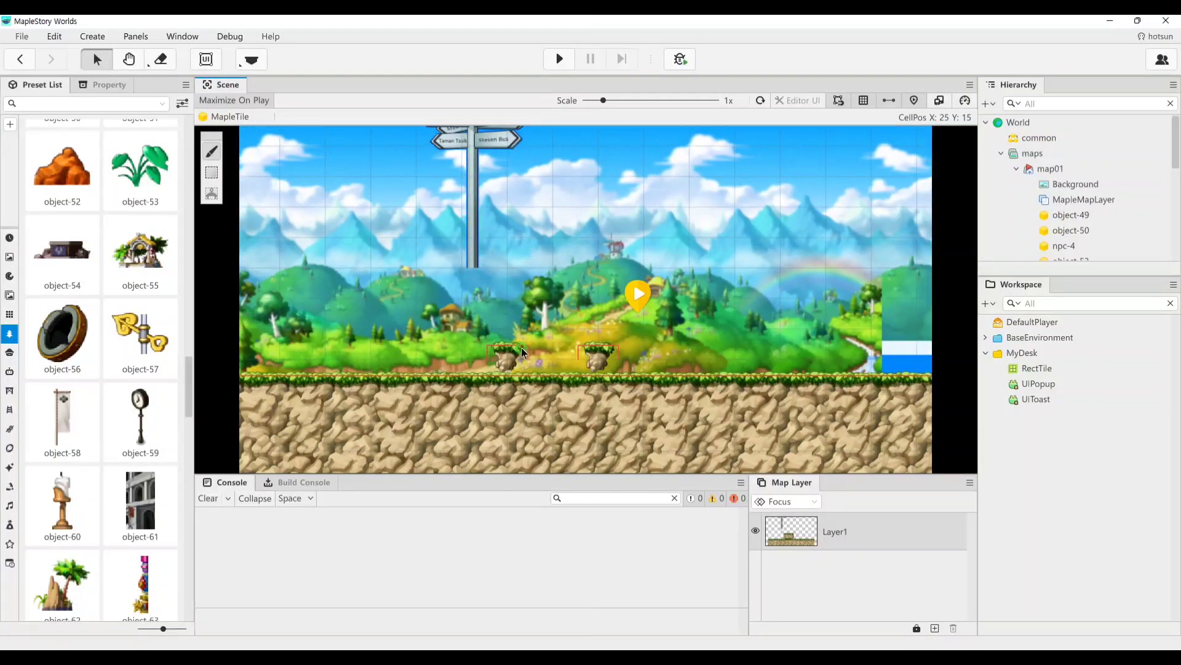
scroll(517, 355, down, 5)
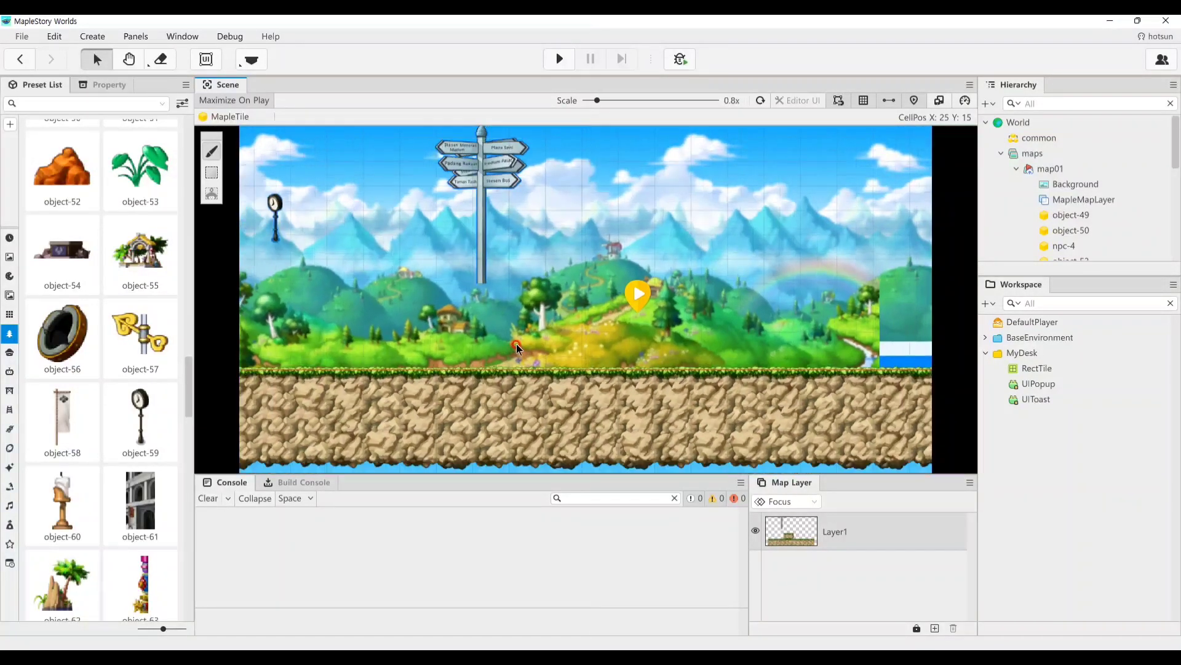
drag(616, 255, 675, 217)
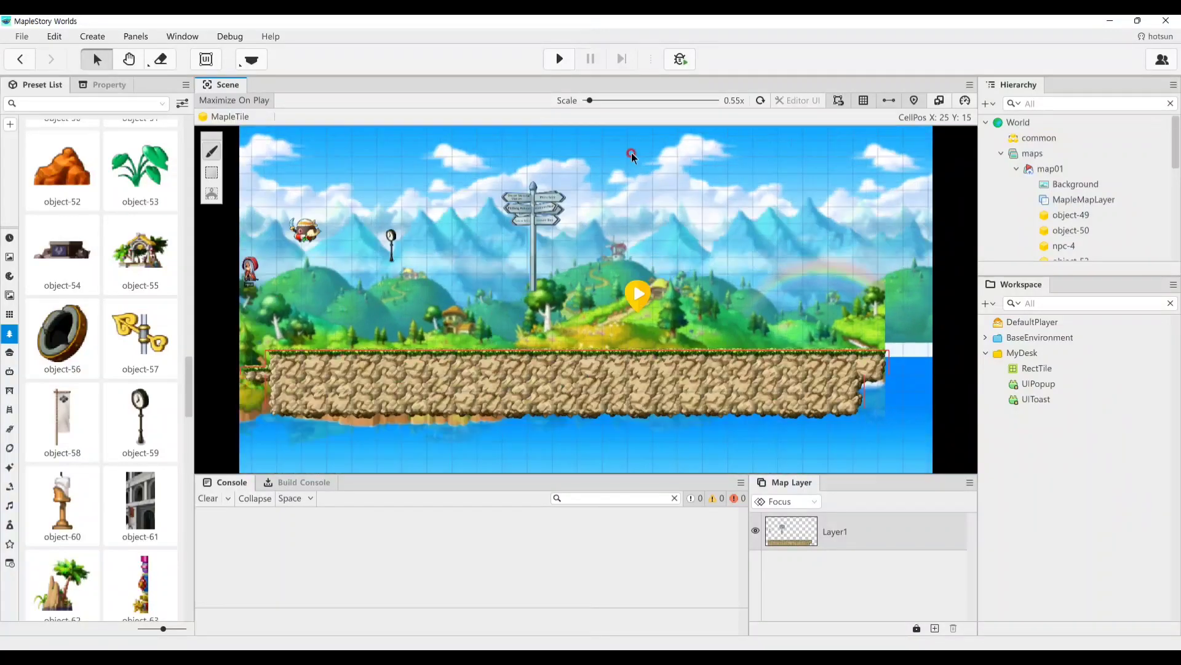
mouse_move(599, 101)
mouse_down()
mouse_move(611, 101)
mouse_move(585, 102)
mouse_up()
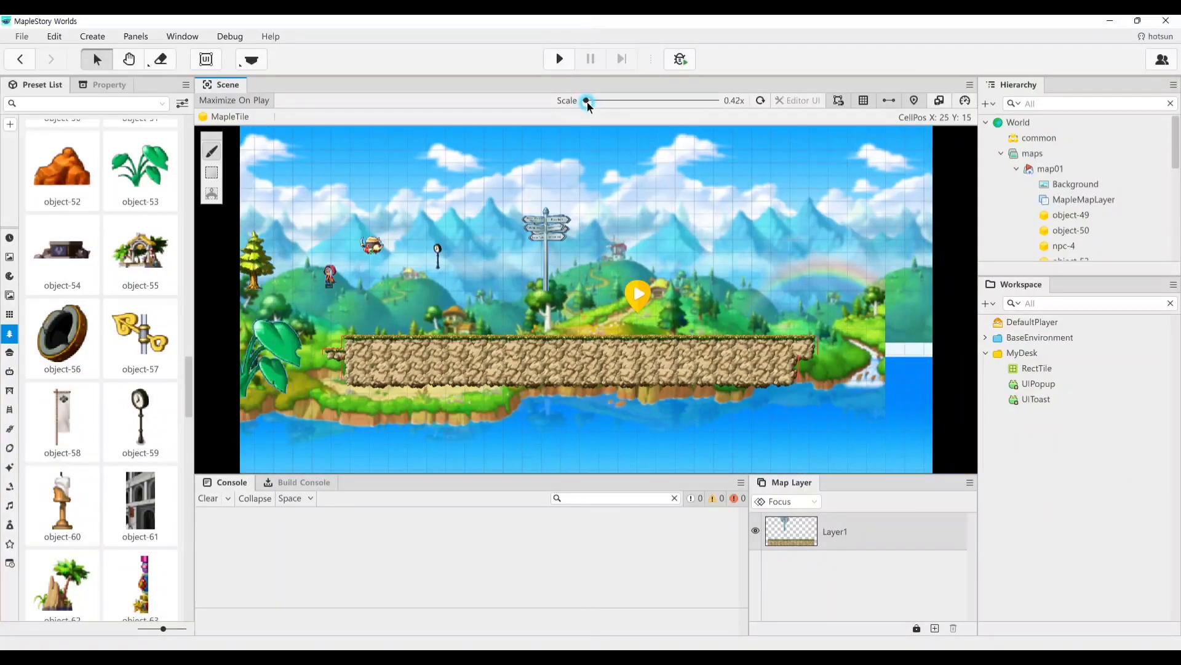
scroll(591, 227, up, 1)
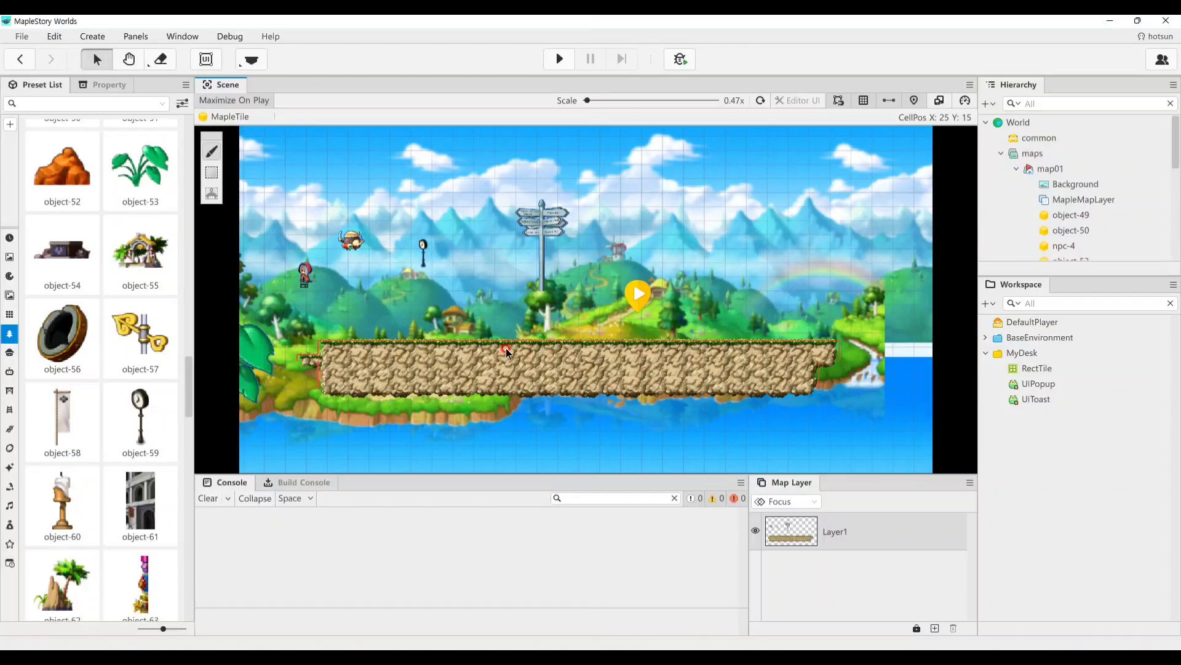
Place a row of three separate floating tile-14 blocks in the air below the clock
scroll(501, 323, up, 1)
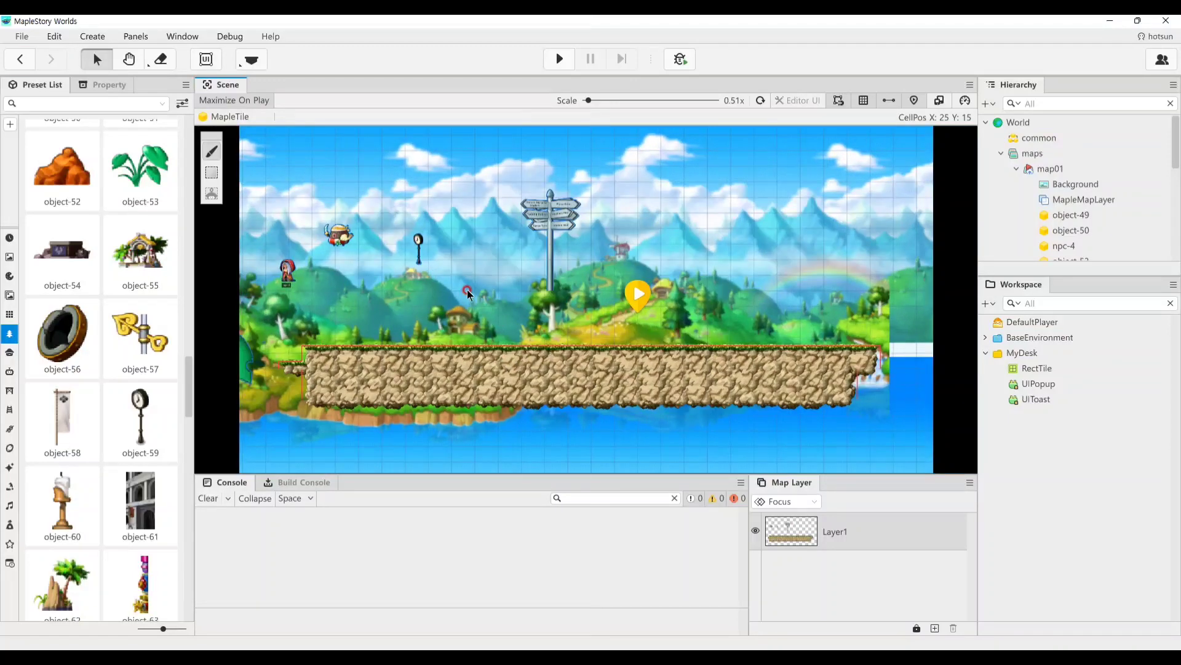
click(9, 315)
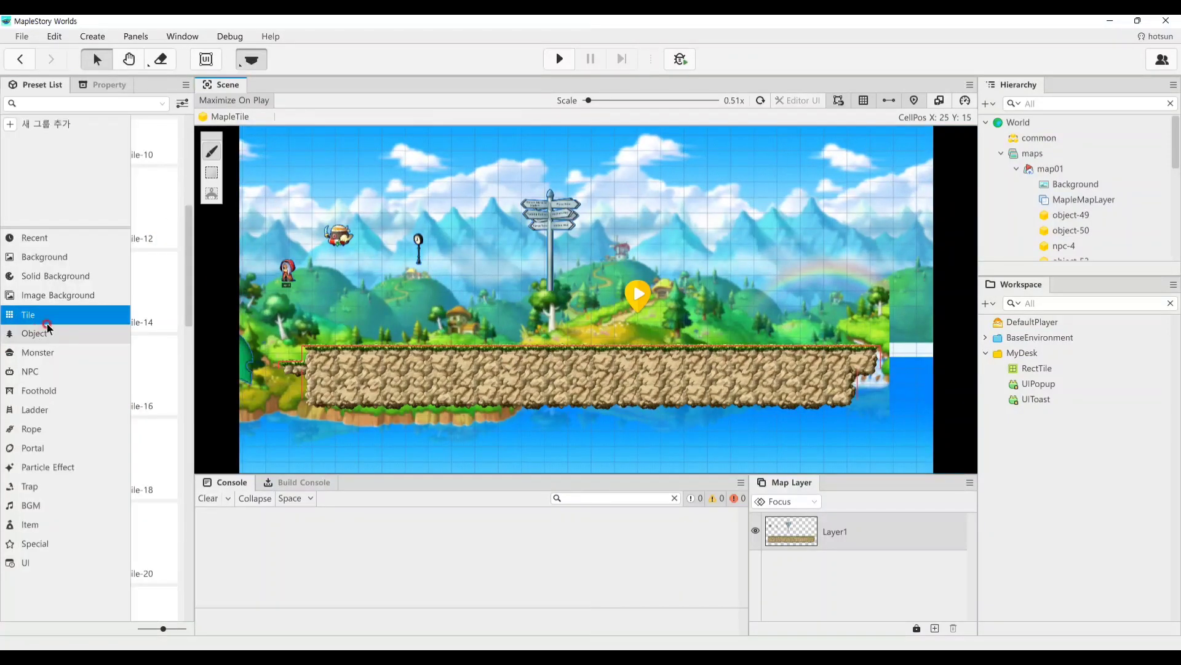
click(158, 324)
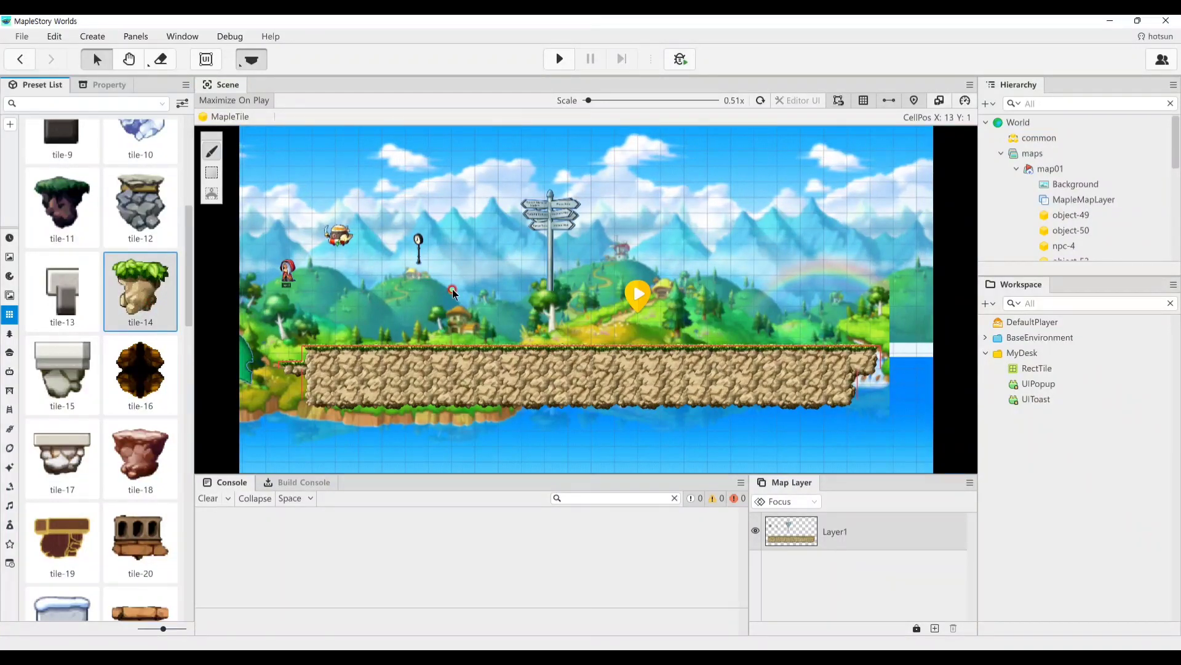
scroll(545, 265, up, 3)
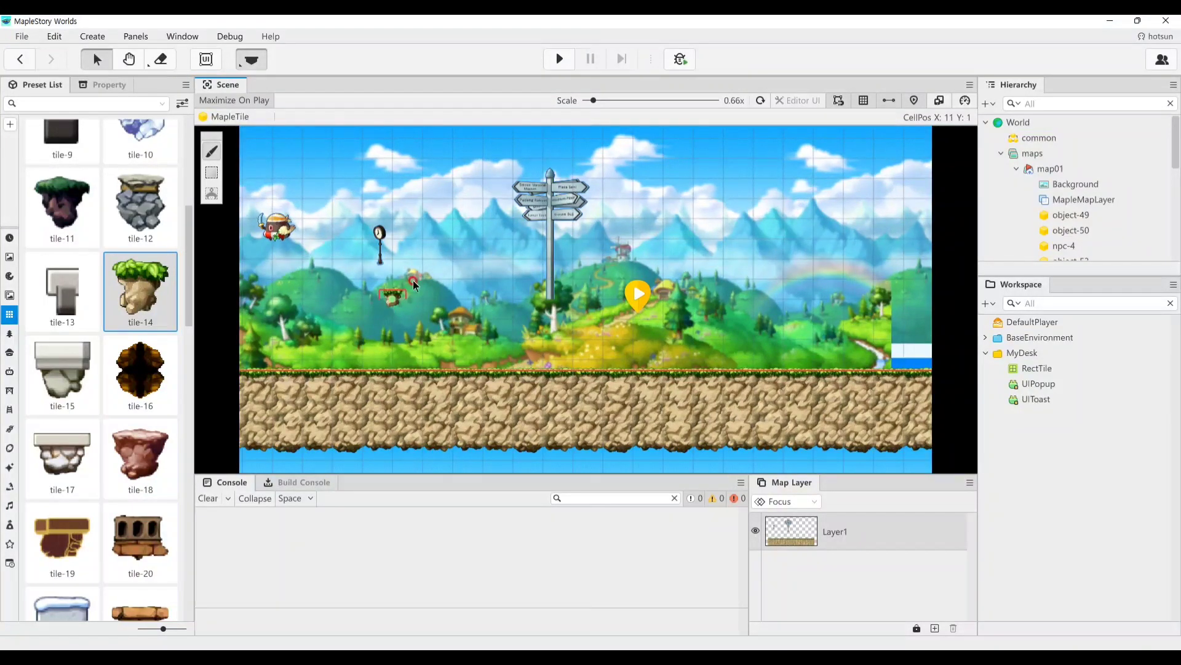
scroll(393, 317, up, 2)
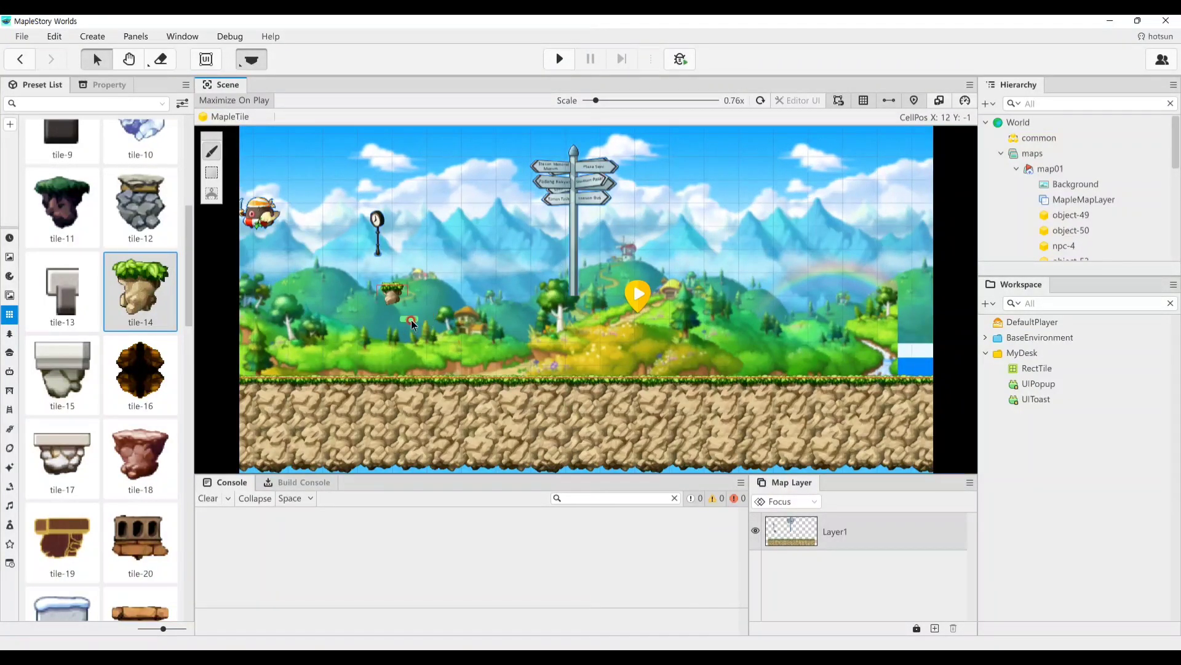
scroll(412, 320, up, 4)
click(430, 285)
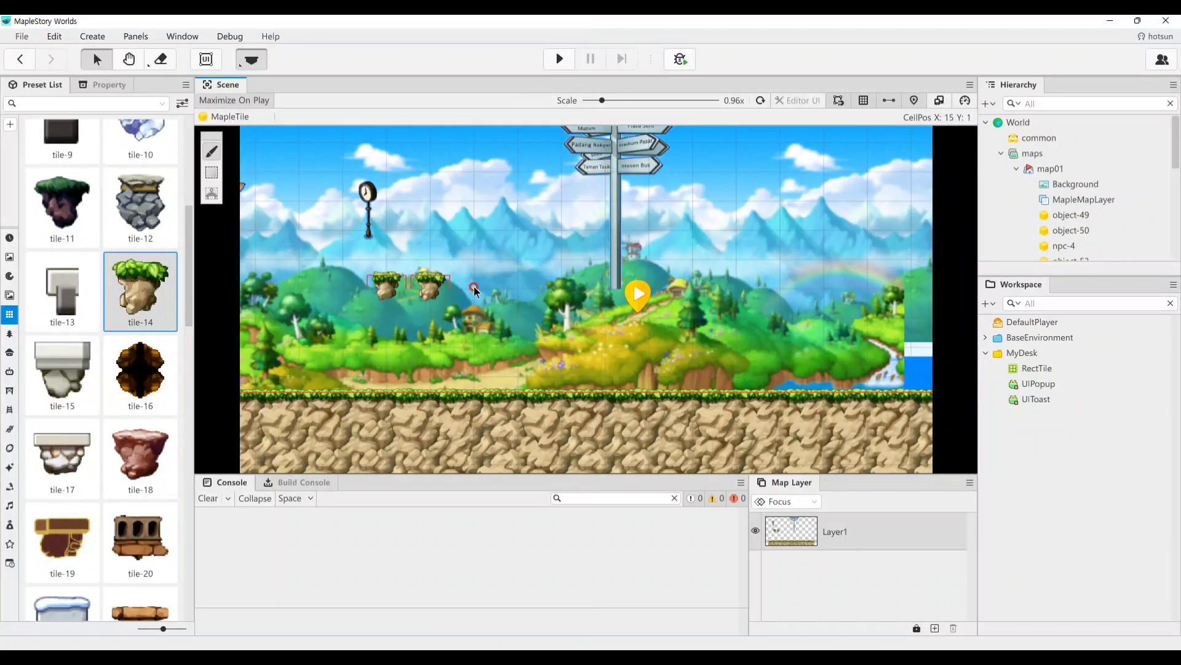
click(474, 285)
Add single floating tile-14 blocks at staggered heights between the upper row and the ground
click(473, 342)
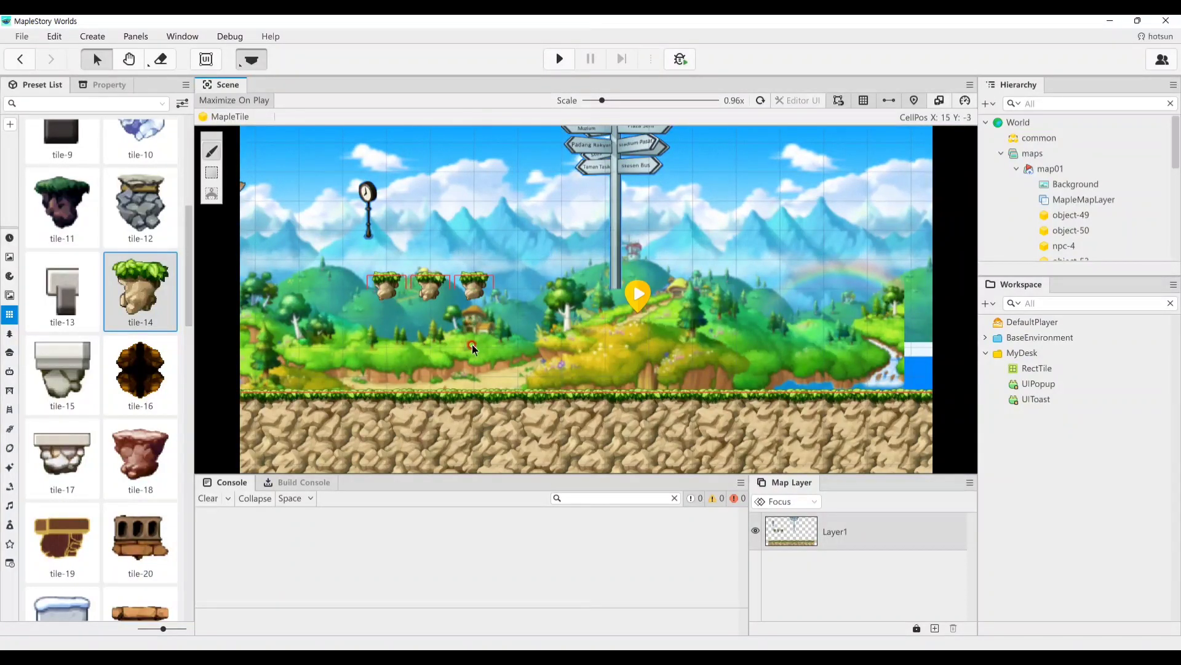
click(520, 370)
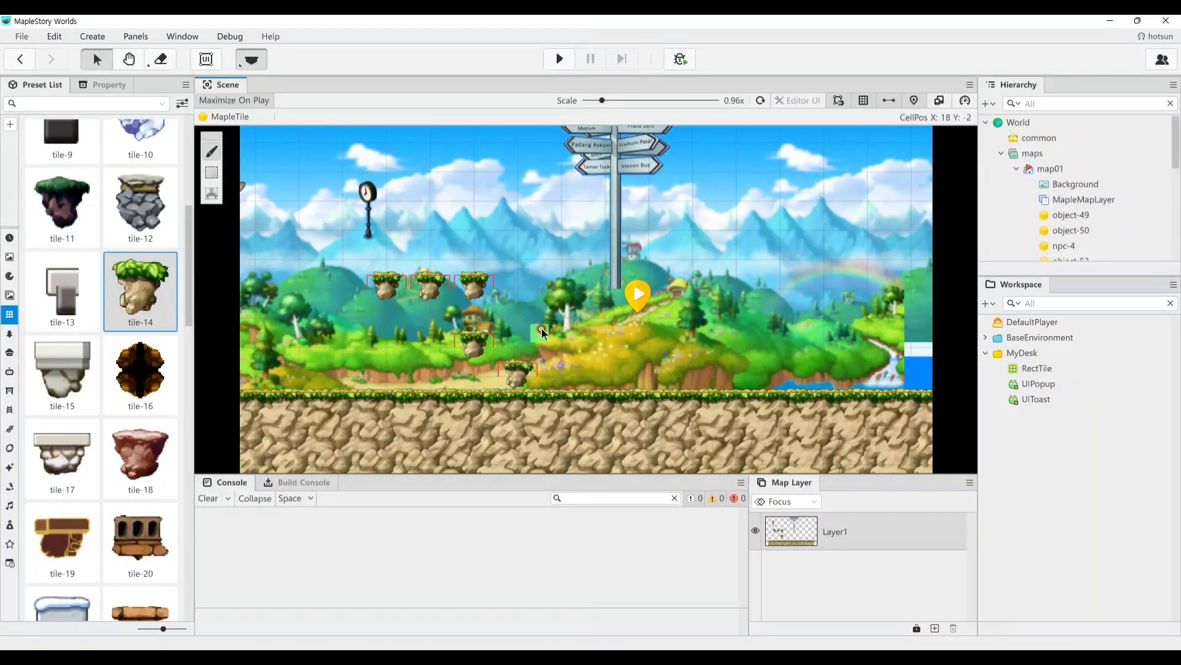
click(341, 342)
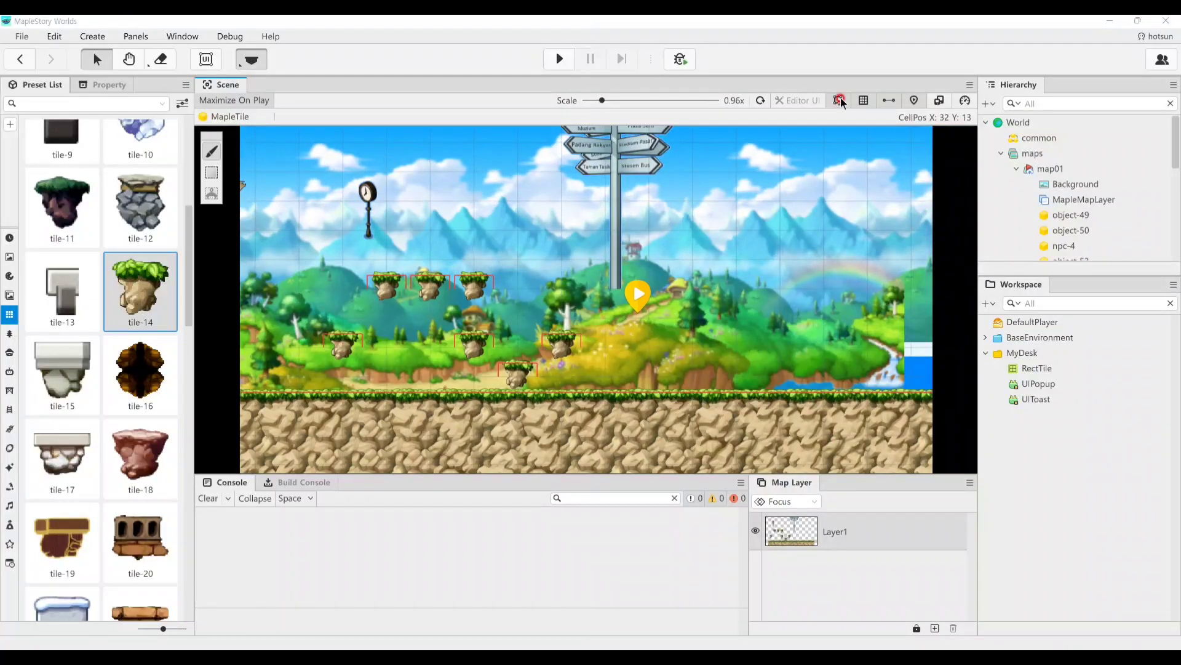
Hide the foothold outlines in the scene and show them again
click(892, 103)
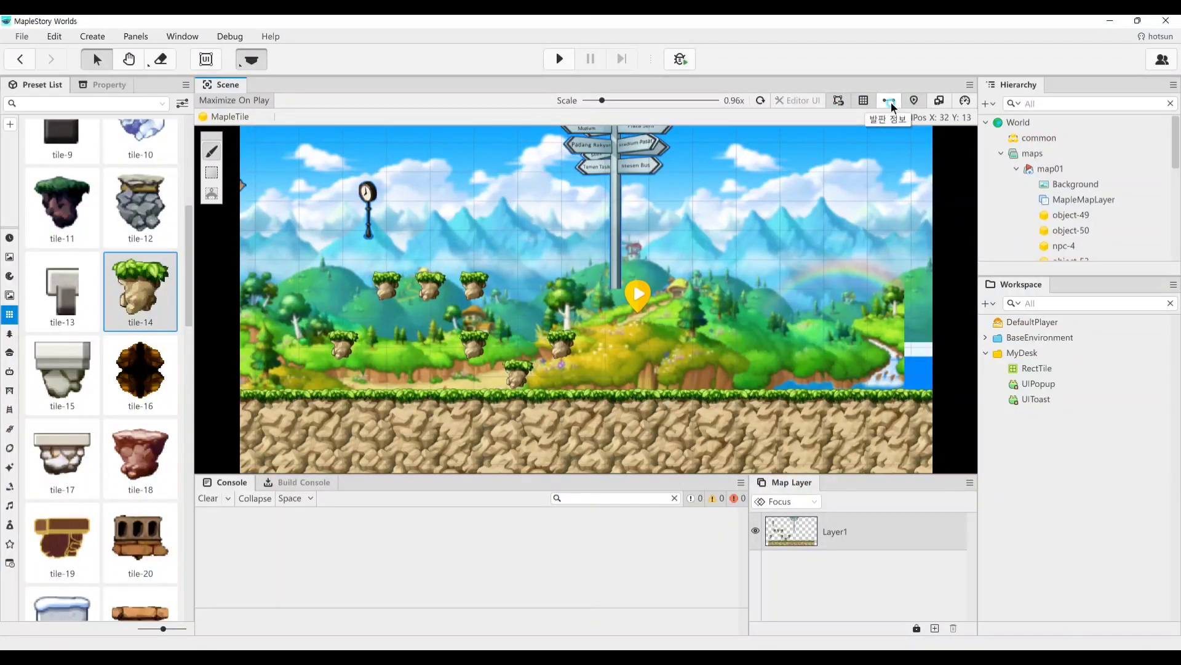
click(891, 105)
Fill the gap below the rightmost upper block with tile-14 to form a vertical column
scroll(461, 356, up, 2)
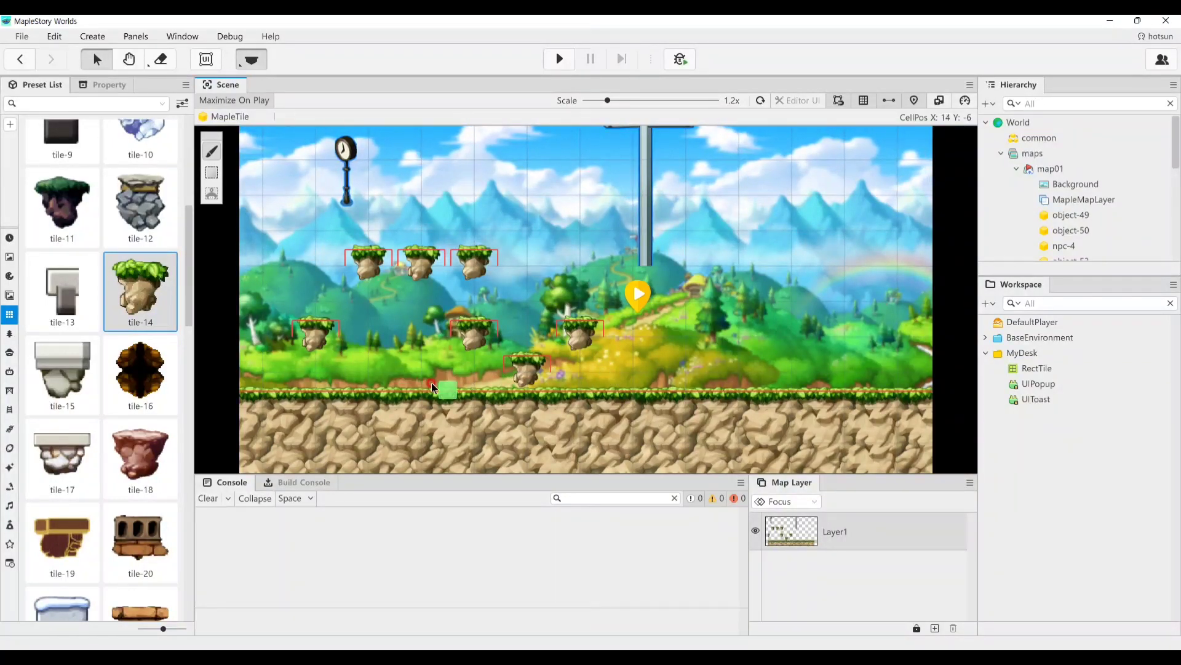
click(479, 307)
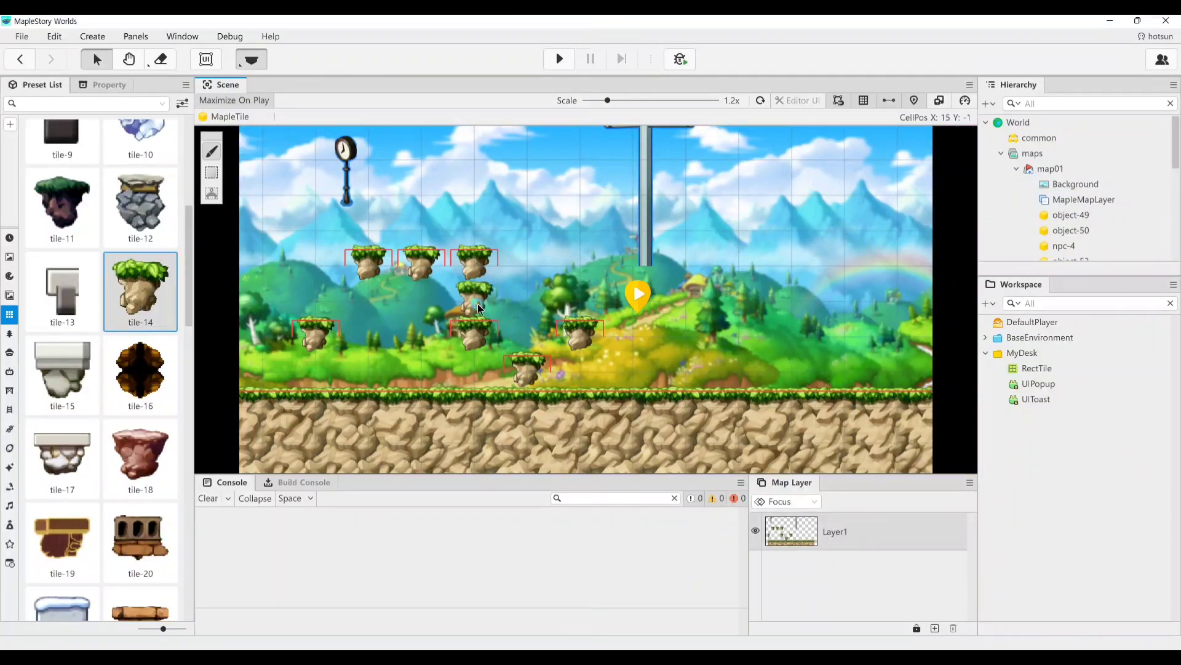
drag(475, 269, 478, 334)
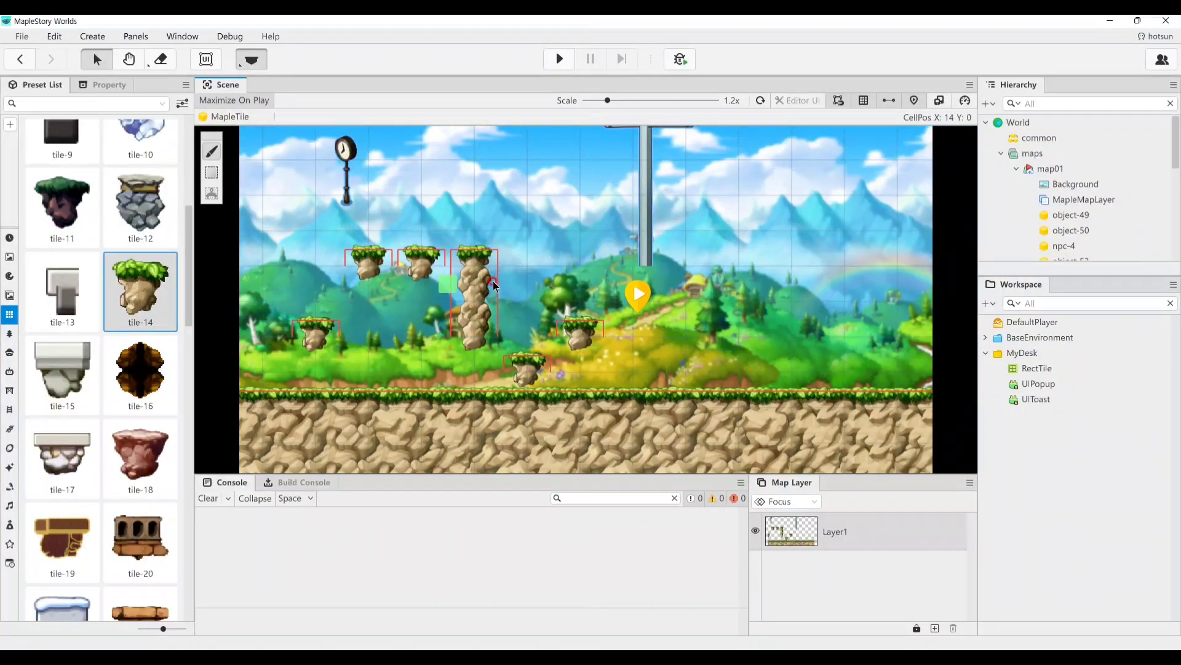
drag(475, 265, 474, 332)
scroll(475, 331, down, 2)
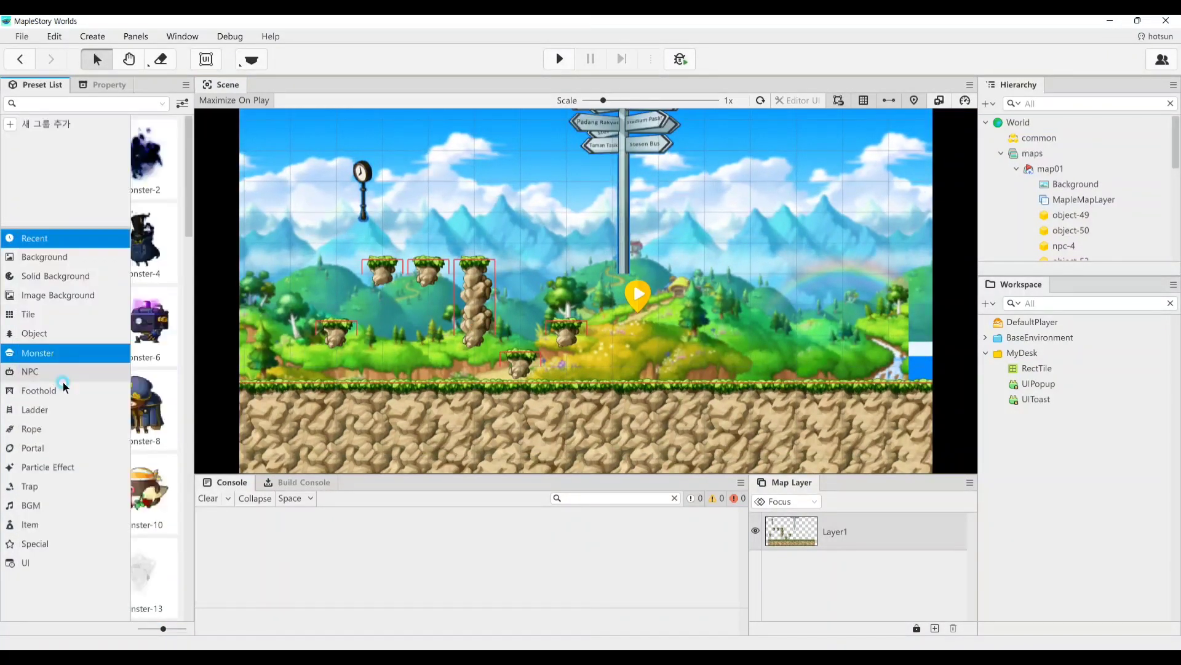
Place the object-64 barrel right of the spawn point and adjust it to stand on the ground
click(10, 352)
click(11, 333)
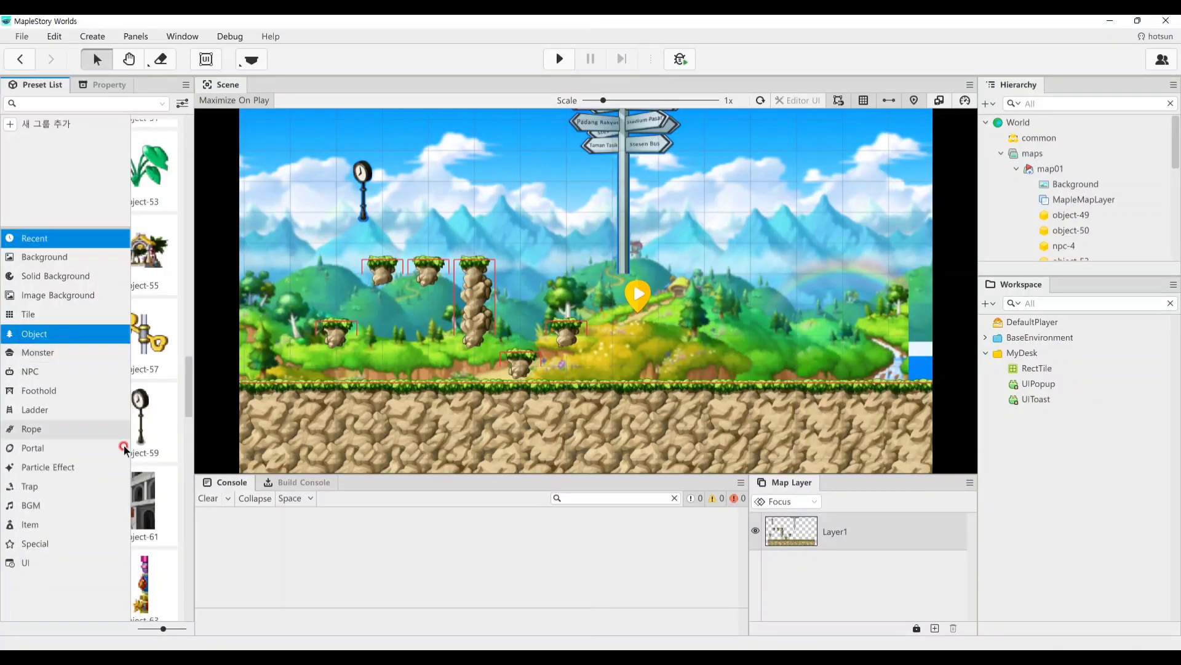
scroll(48, 294, down, 1)
drag(46, 294, 702, 314)
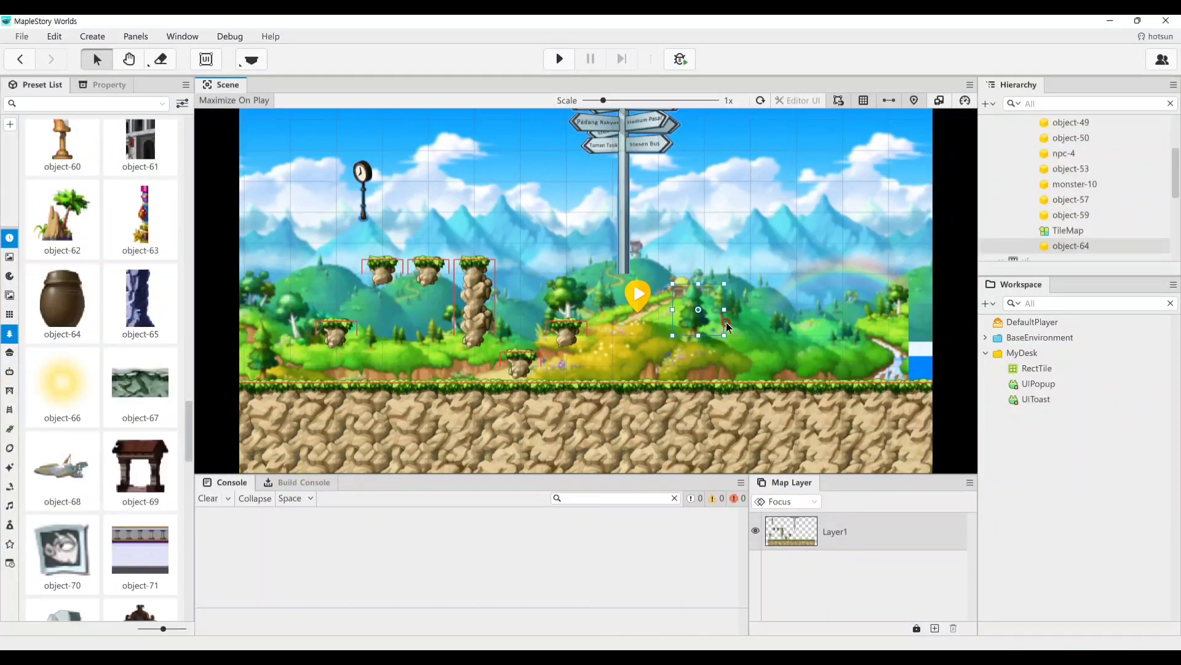
drag(791, 407, 751, 374)
drag(738, 345, 732, 351)
click(766, 334)
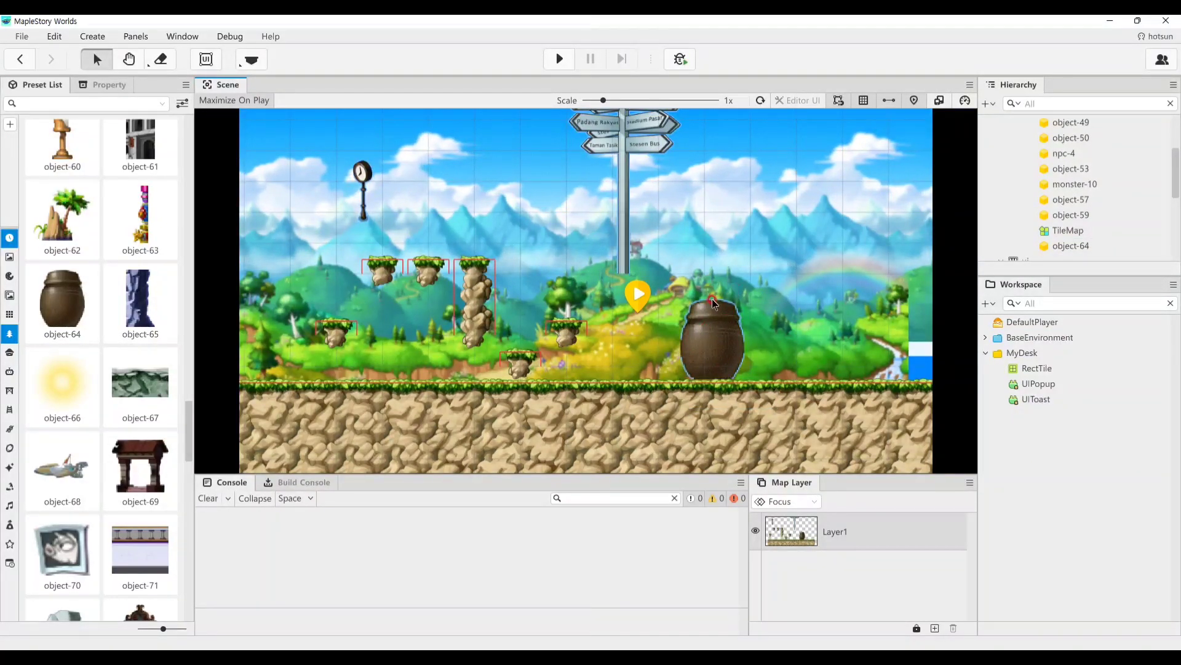
click(710, 314)
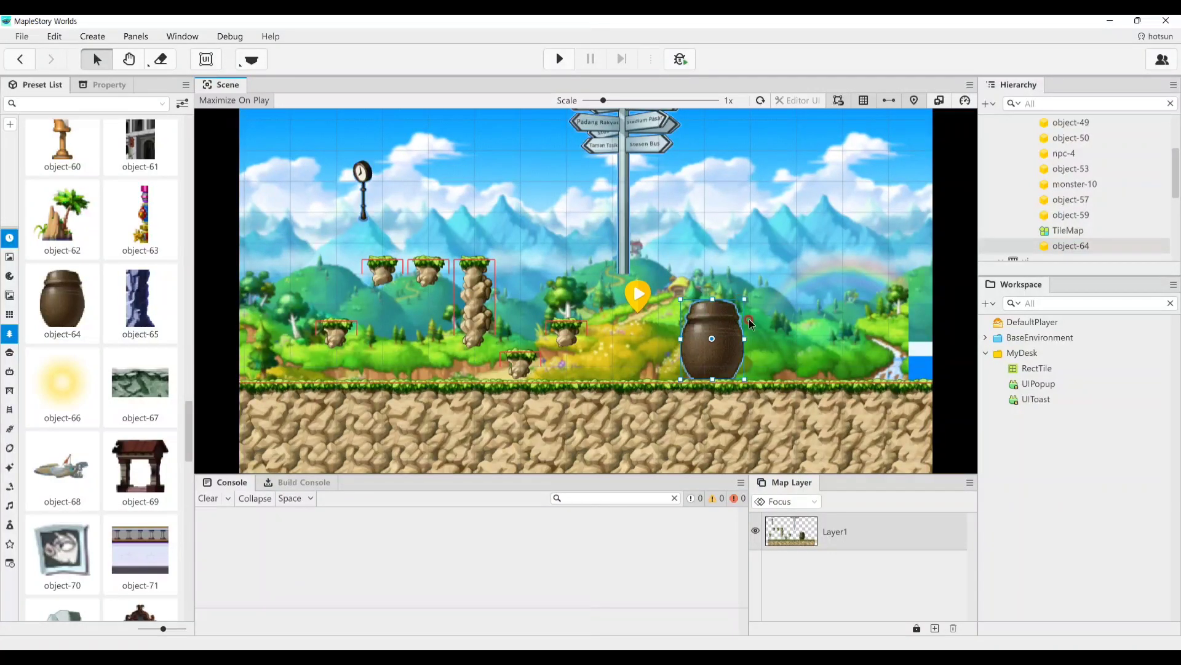
click(723, 272)
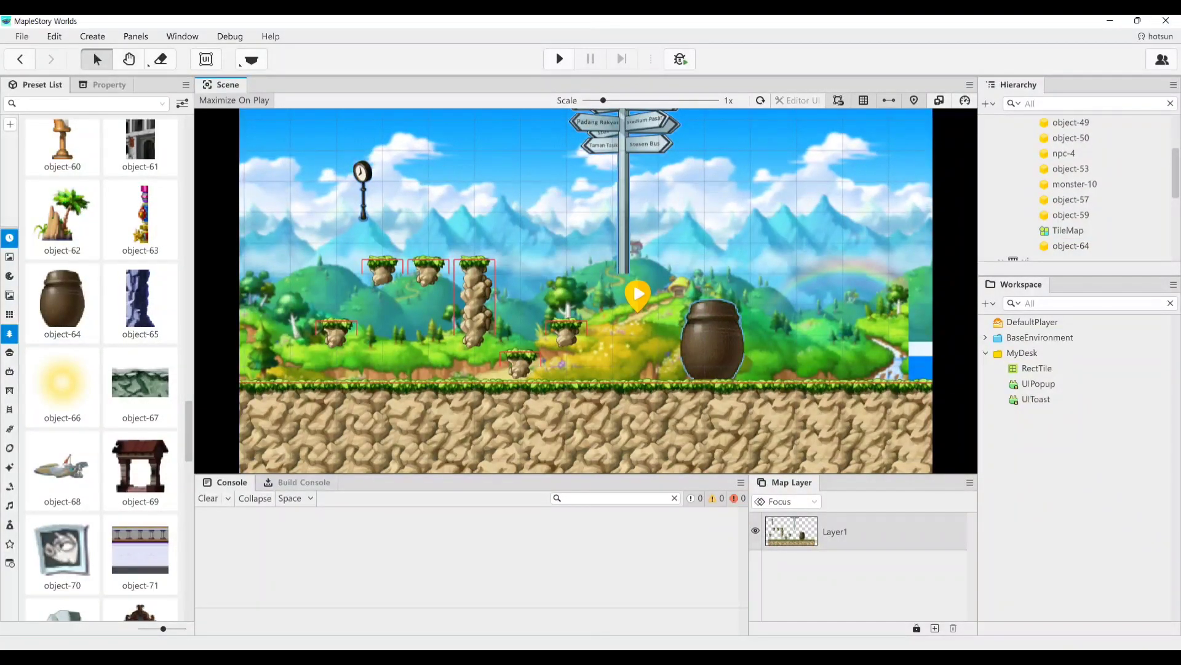
Preview the scene in the iPhone 8 Plus frame, leave the preview, and display the performance statistics
click(947, 99)
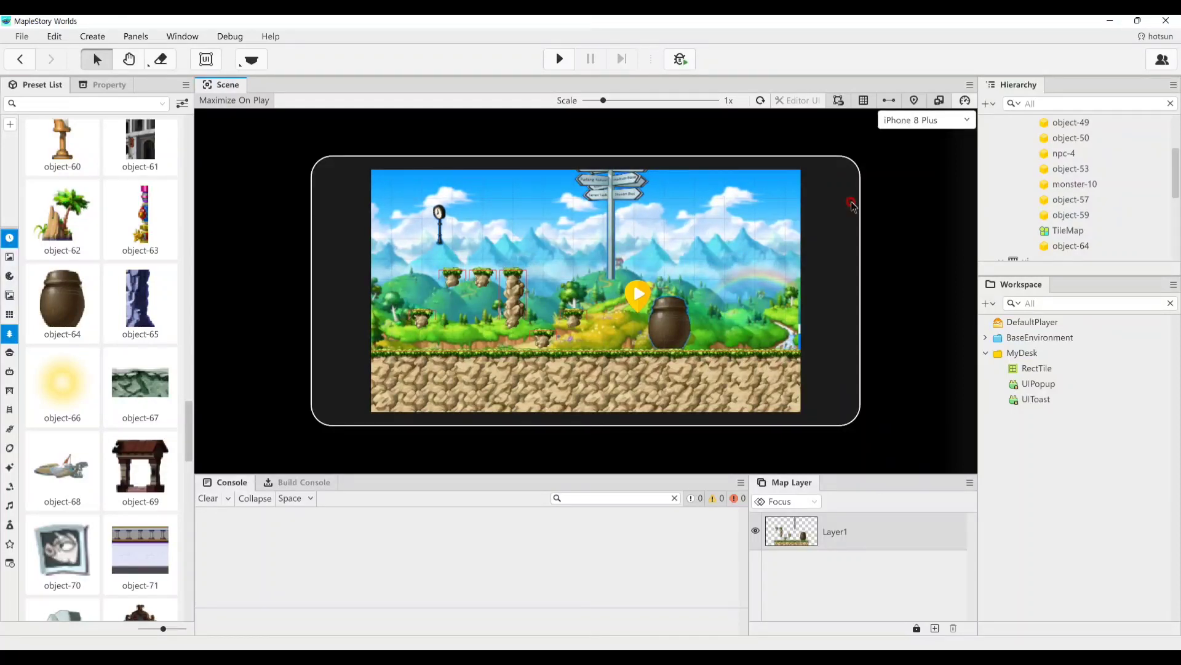
click(939, 100)
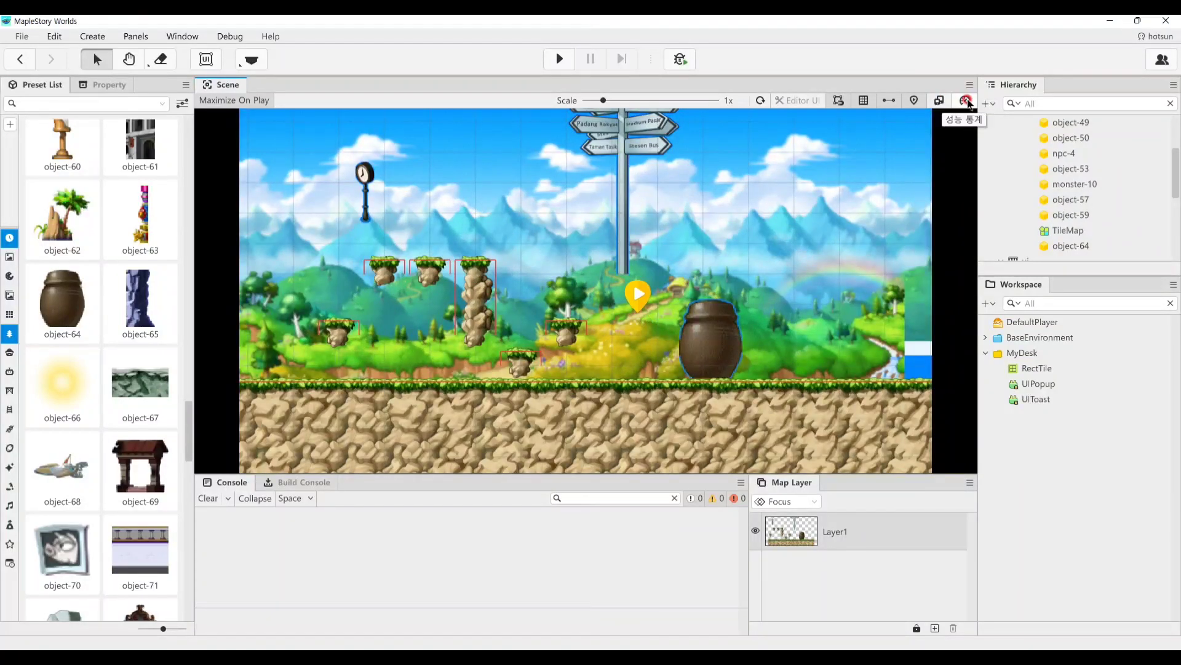
click(966, 100)
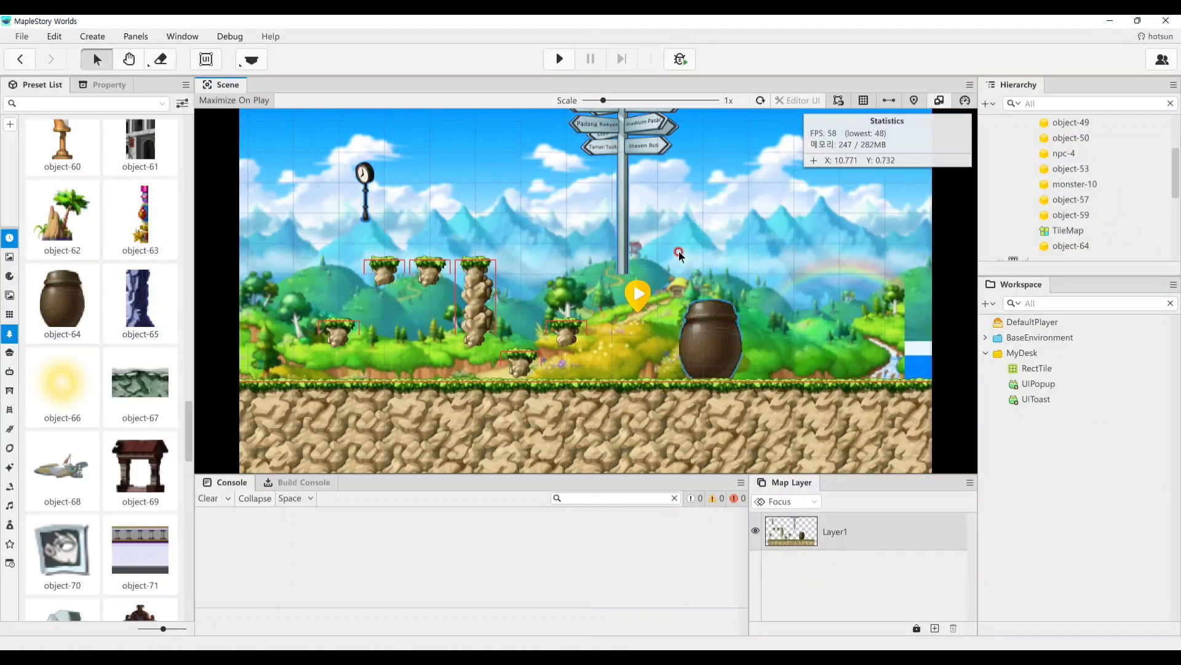